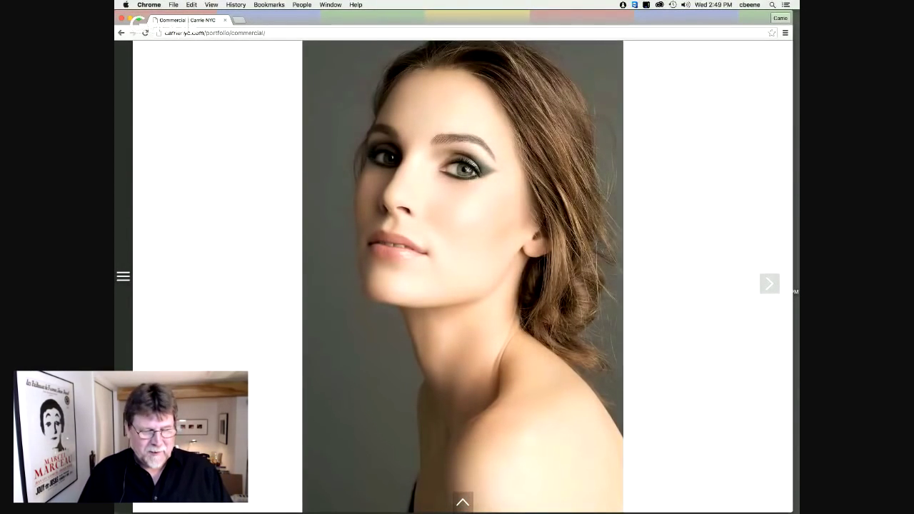
# Step: Advance the Chrome commercial gallery past the RiRi ad to the three short-haired women photo
pyautogui.press('Right')
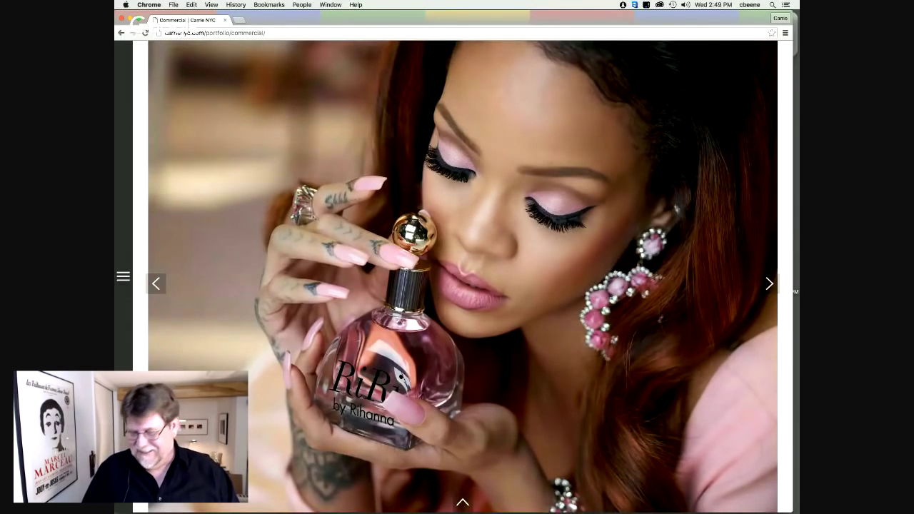
pyautogui.press('Right')
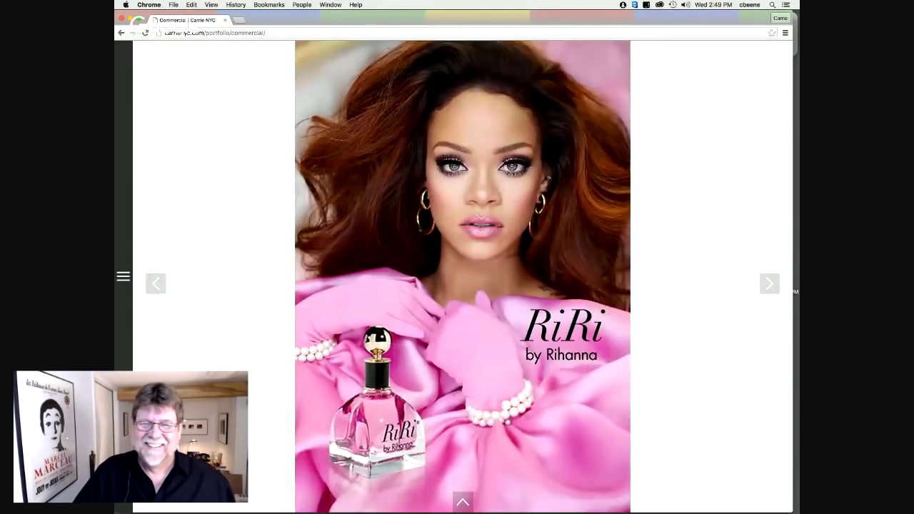
pyautogui.press('Right')
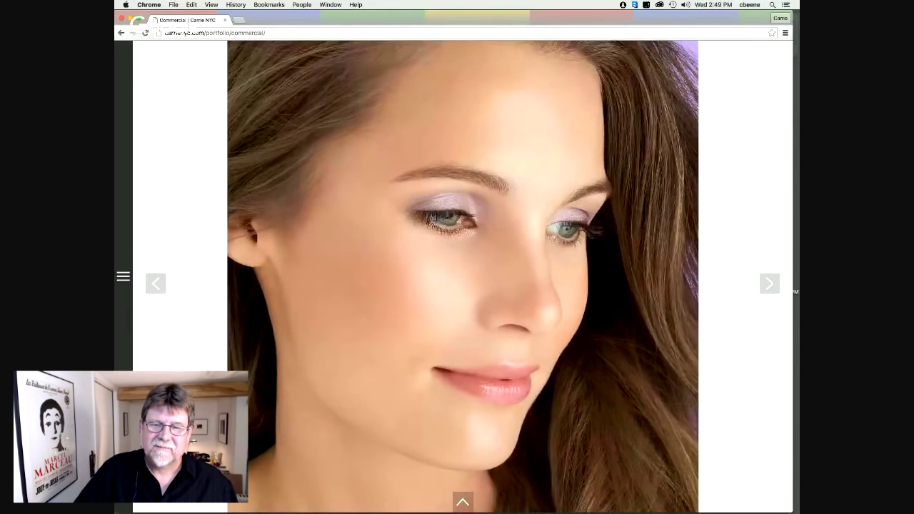
pyautogui.press('Right')
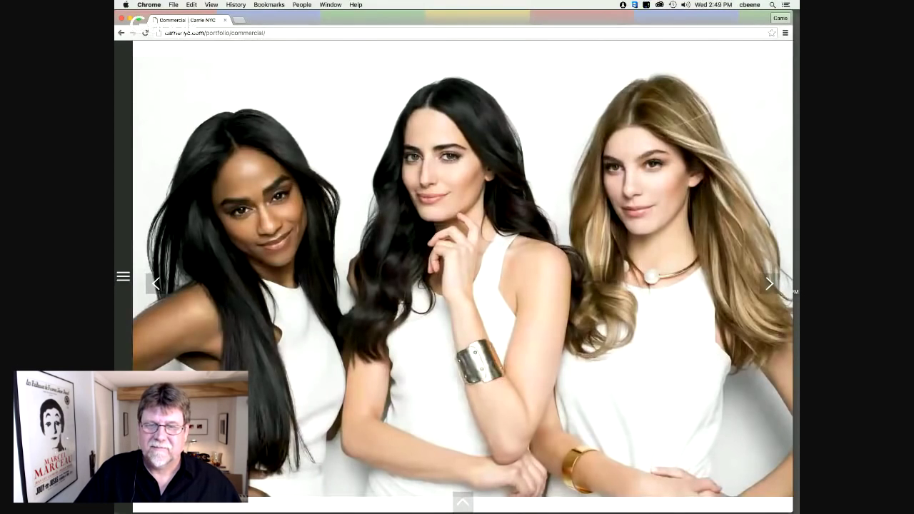
pyautogui.press('Right')
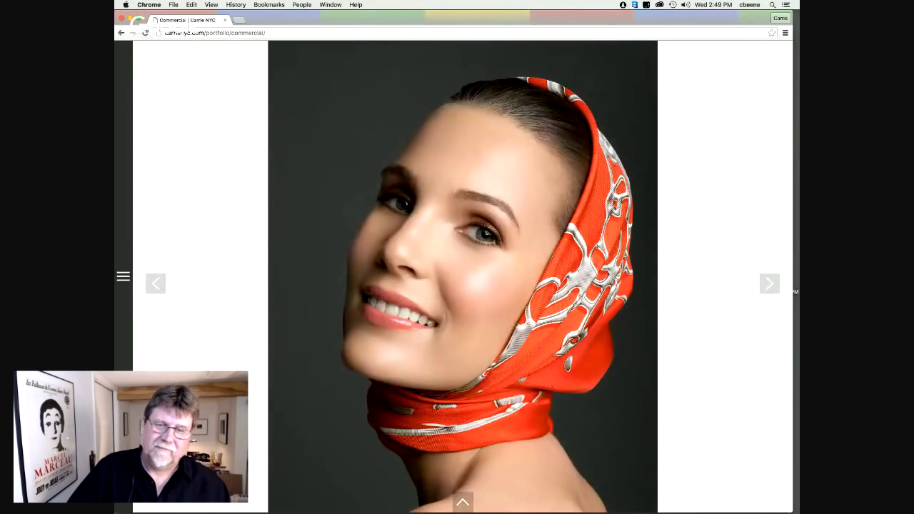
pyautogui.press('Right')
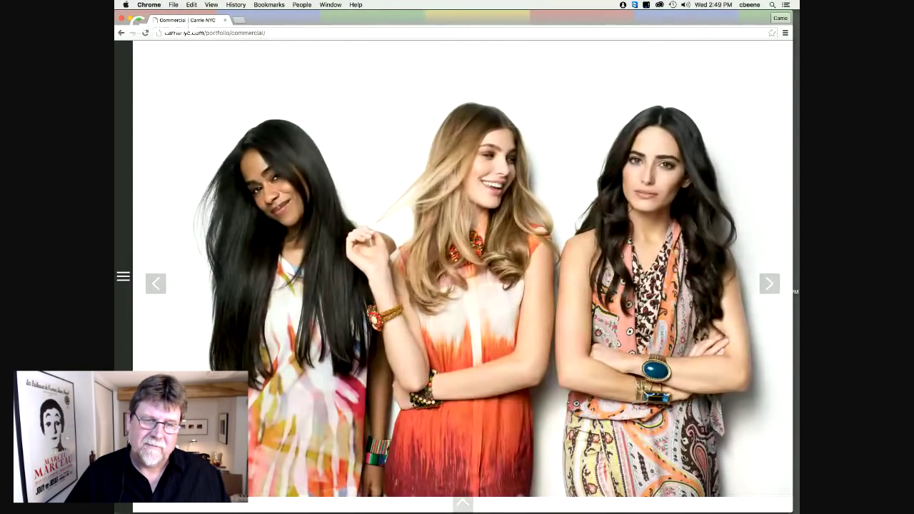
pyautogui.press('Right')
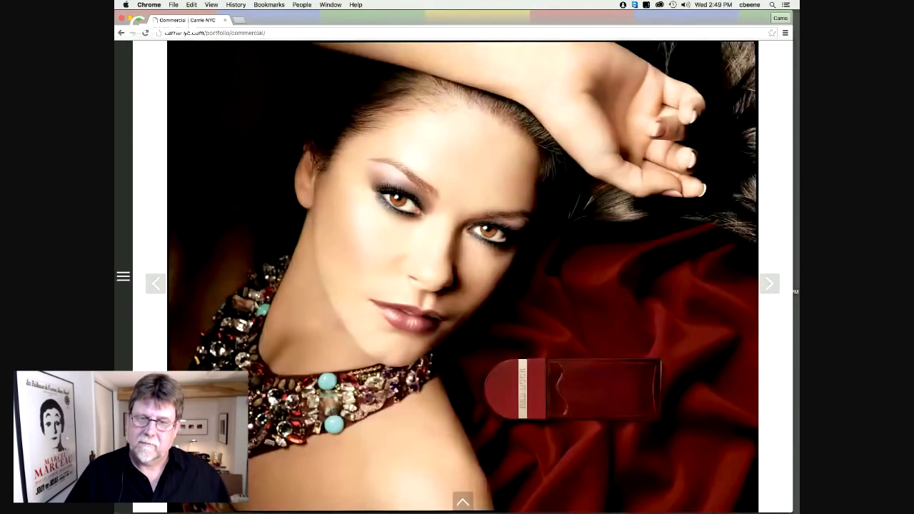
pyautogui.press('Right')
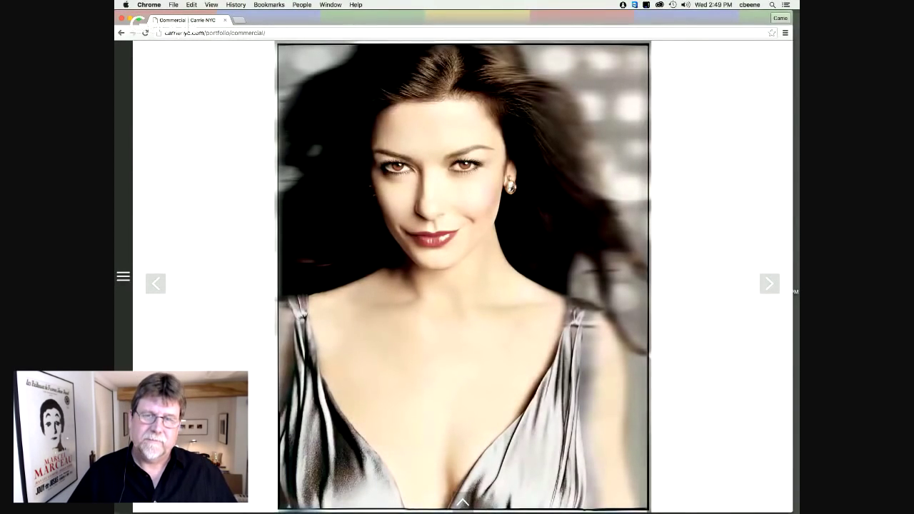
pyautogui.press('Right')
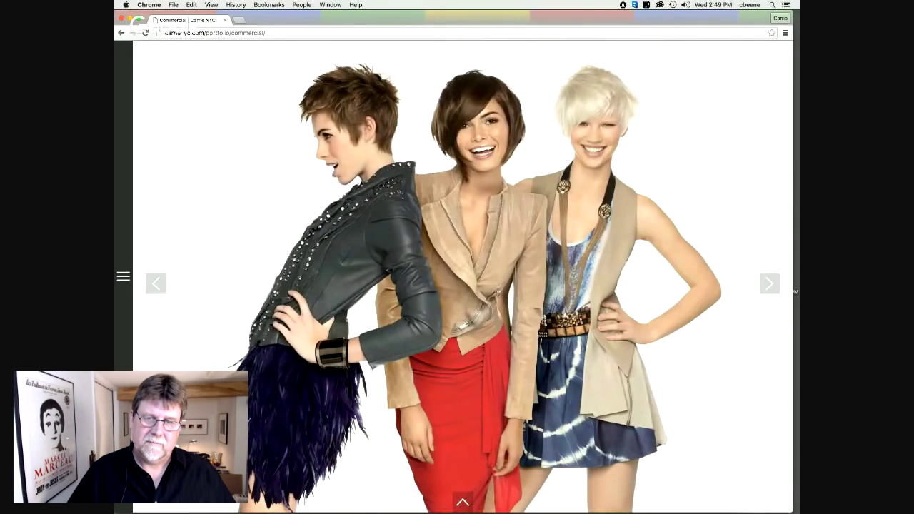
pyautogui.press('Right')
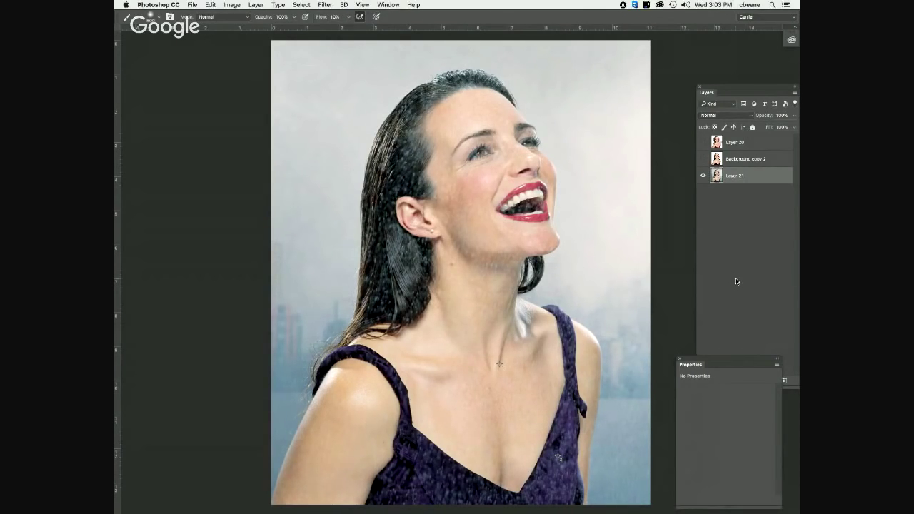
pyautogui.press('super+equal')
pyautogui.press('super+equal')
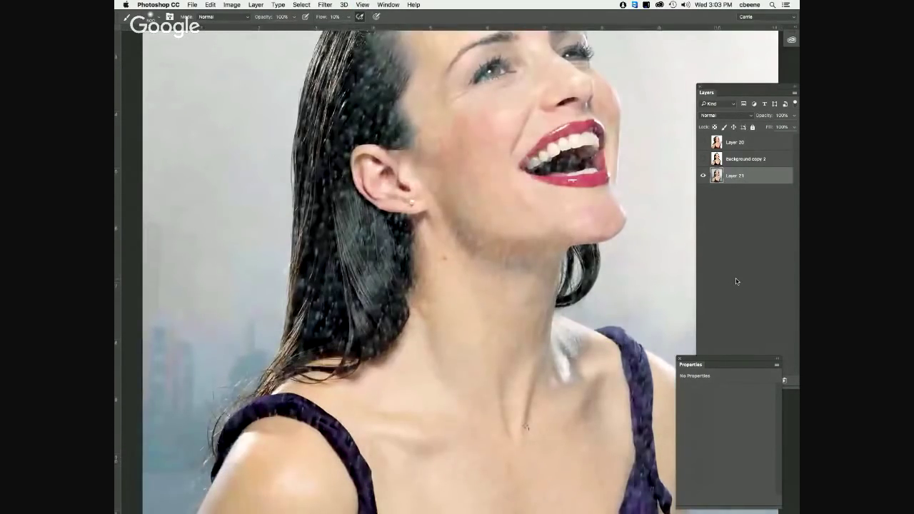
pyautogui.moveTo(432, 228); pyautogui.dragTo(414, 321)
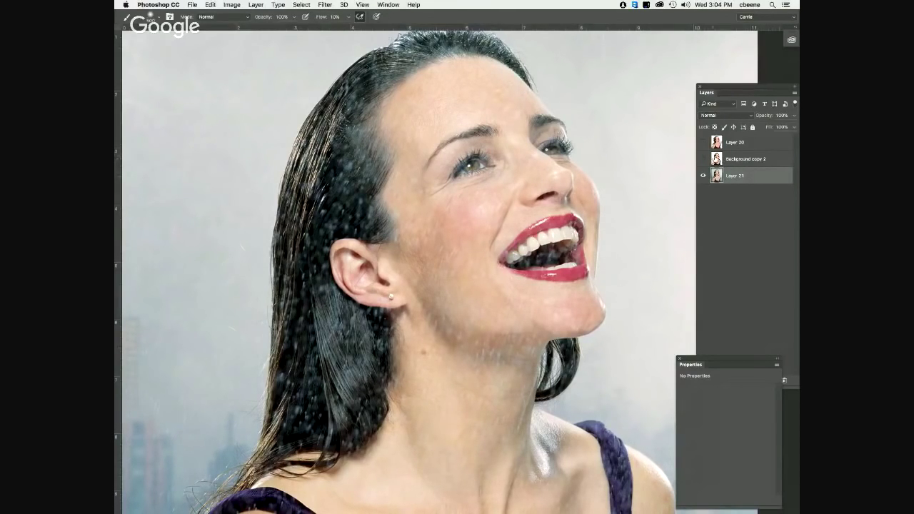
pyautogui.click(703, 161)
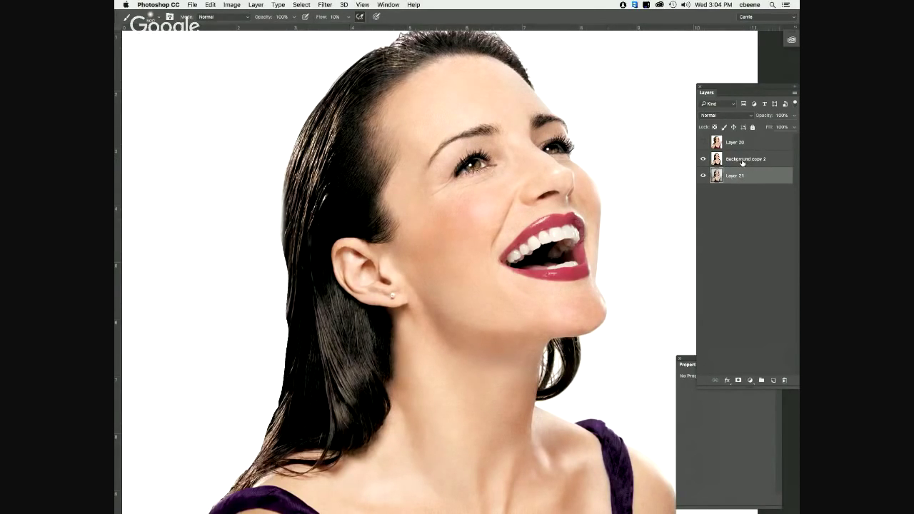
pyautogui.click(703, 160)
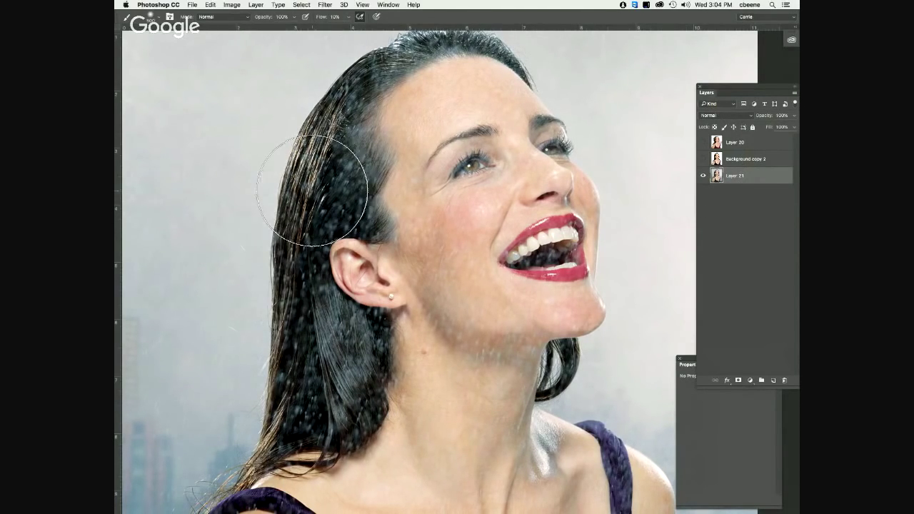
# Step: Select the Clone Stamp tool, set to Lighten mode, Aligned, sampling Current & Below
pyautogui.press('s')
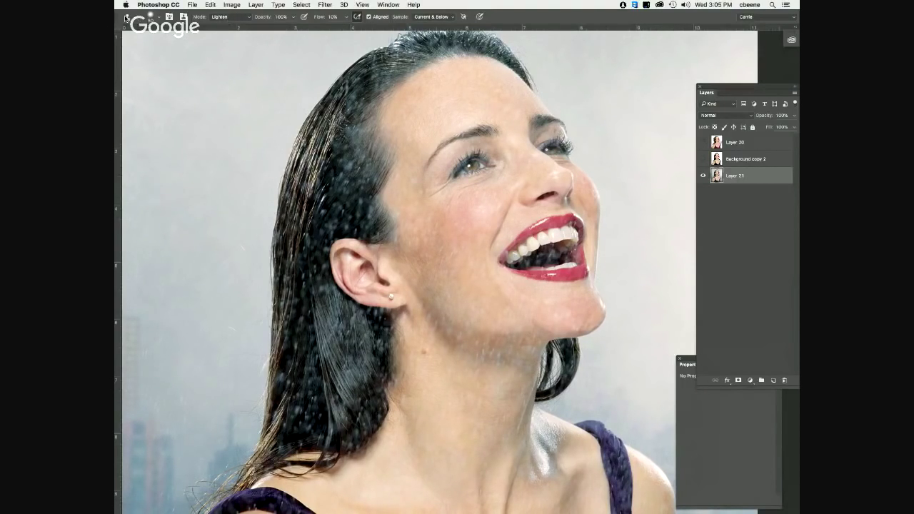
# Step: Change the Clone Stamp blend mode from Lighten to Darken
pyautogui.click(249, 18)
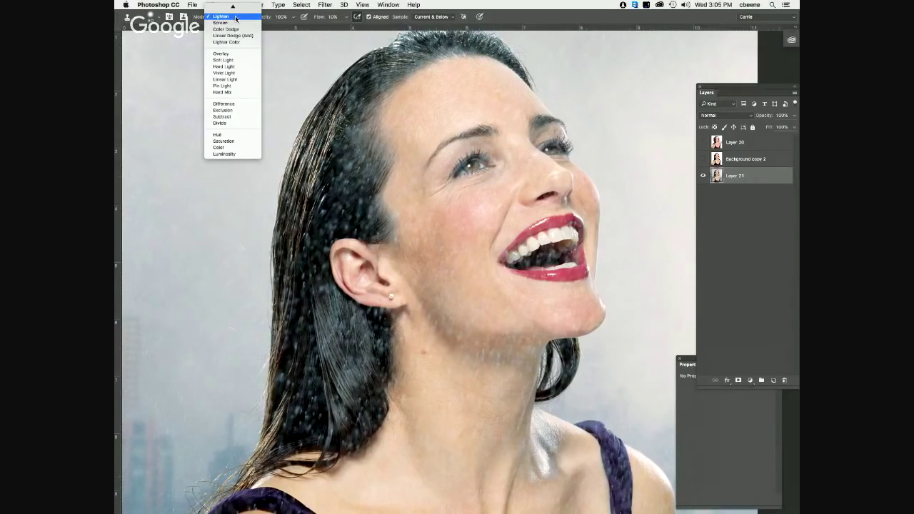
pyautogui.scroll(3, 237, 19)
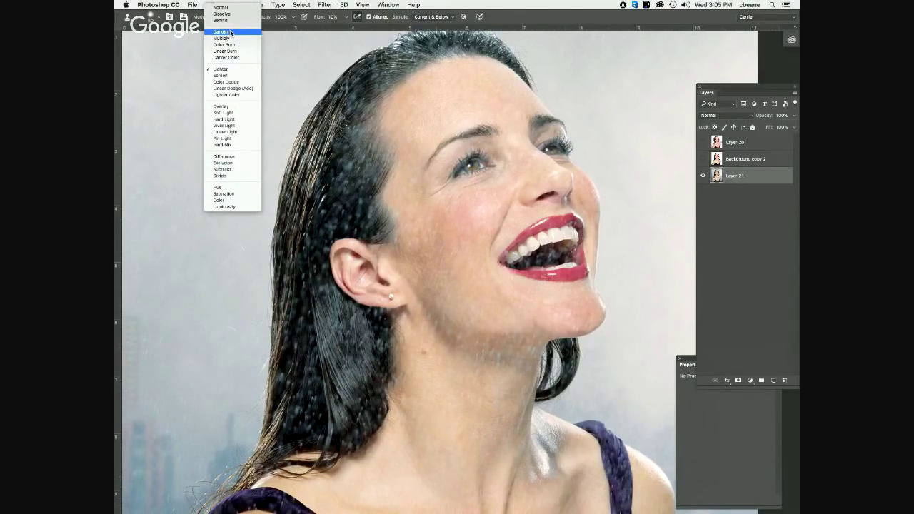
pyautogui.click(231, 33)
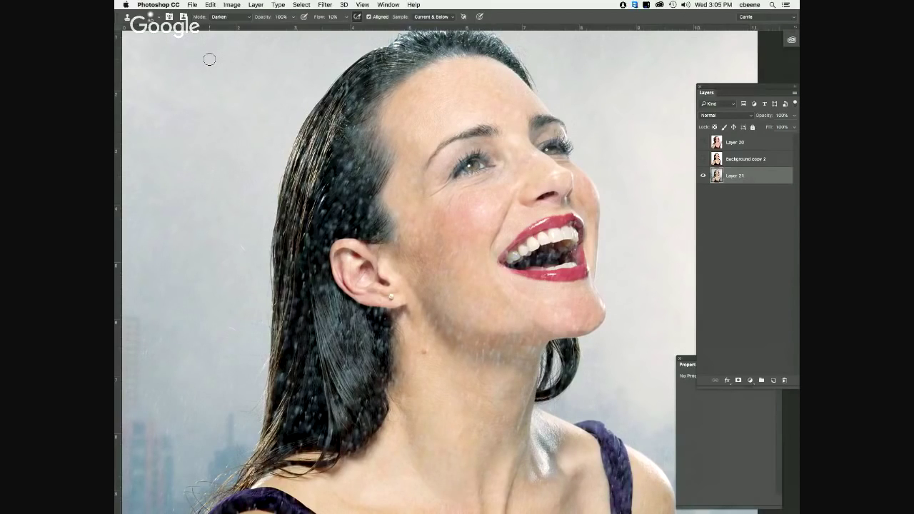
# Step: Turn Background copy 2 back on and zoom out to see the whole white-background portrait
pyautogui.click(703, 159)
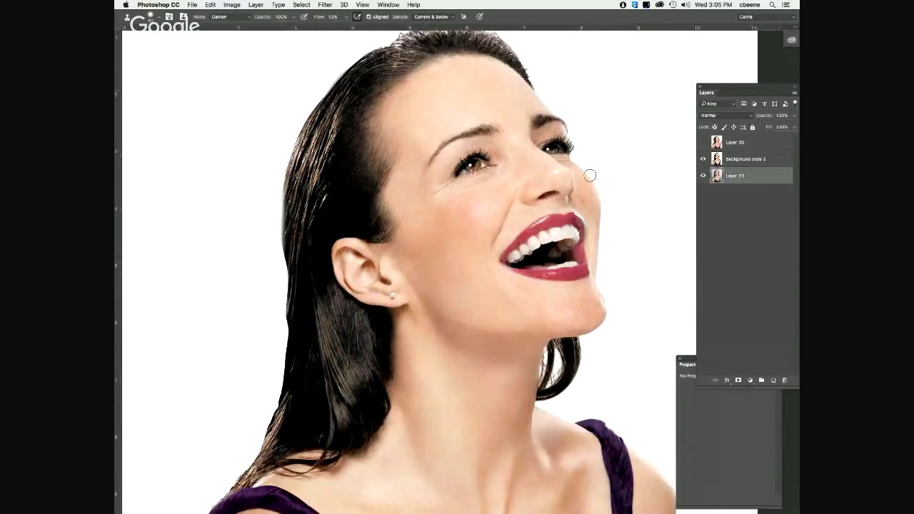
pyautogui.moveTo(584, 176); pyautogui.dragTo(558, 171)
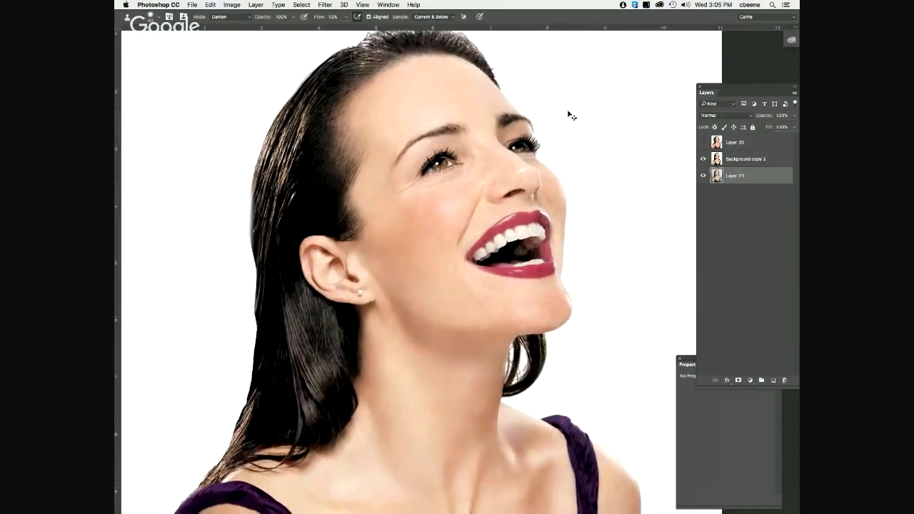
pyautogui.press('super+minus')
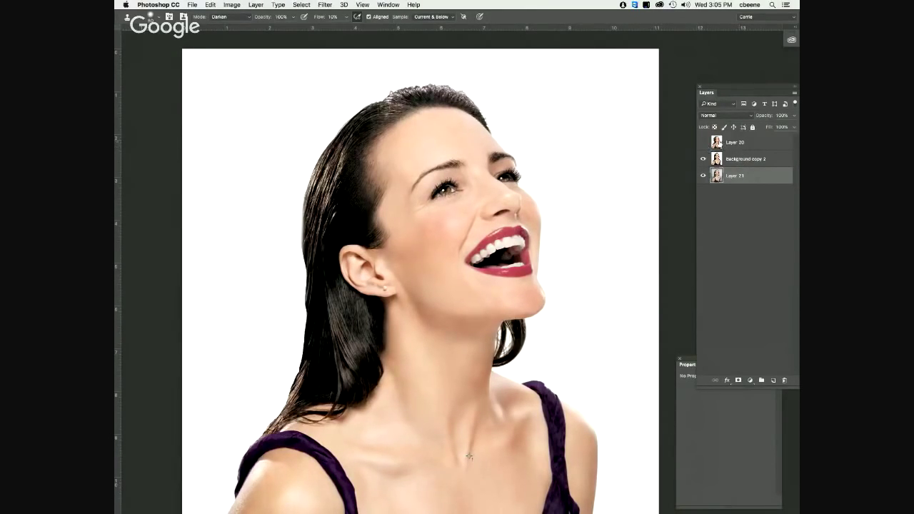
# Step: Make Layer 20, the pink city skyline version, visible and select it
pyautogui.click(703, 143)
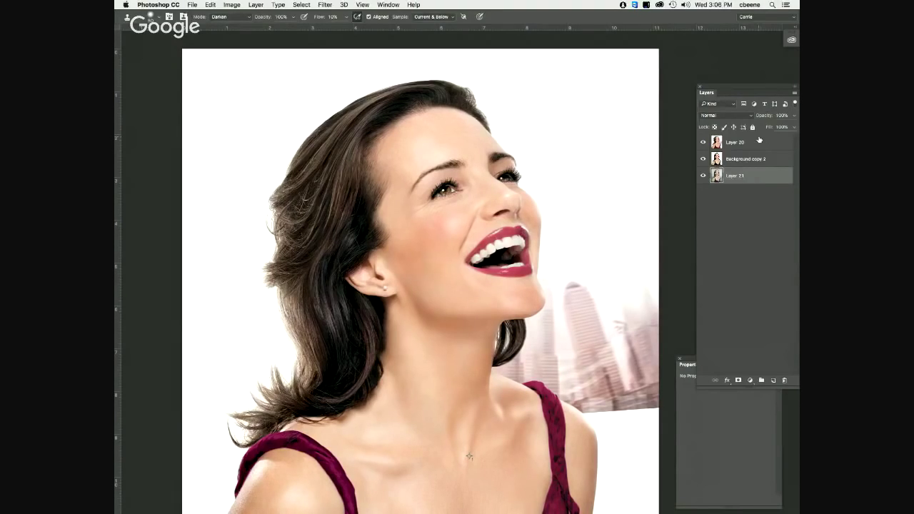
pyautogui.click(754, 143)
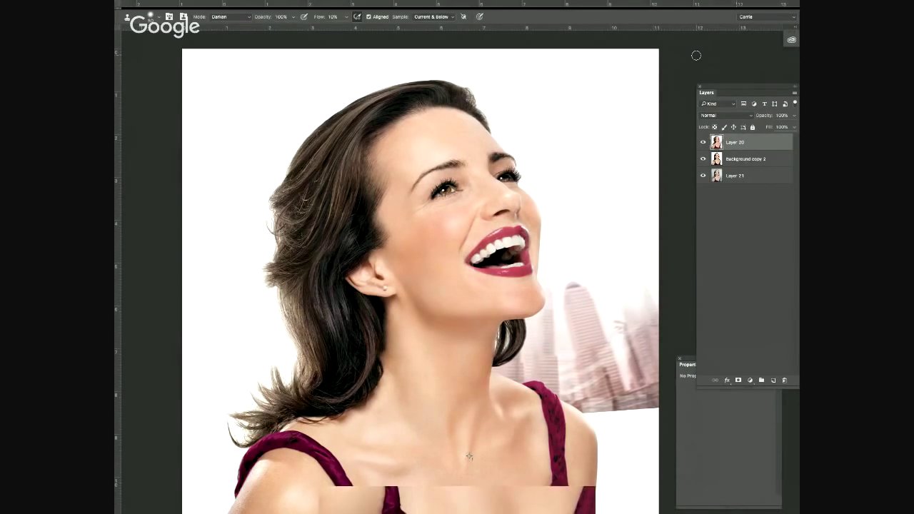
# Step: Return to standard screen mode and minimize the brunette portrait window
pyautogui.press('f')
pyautogui.press('f')
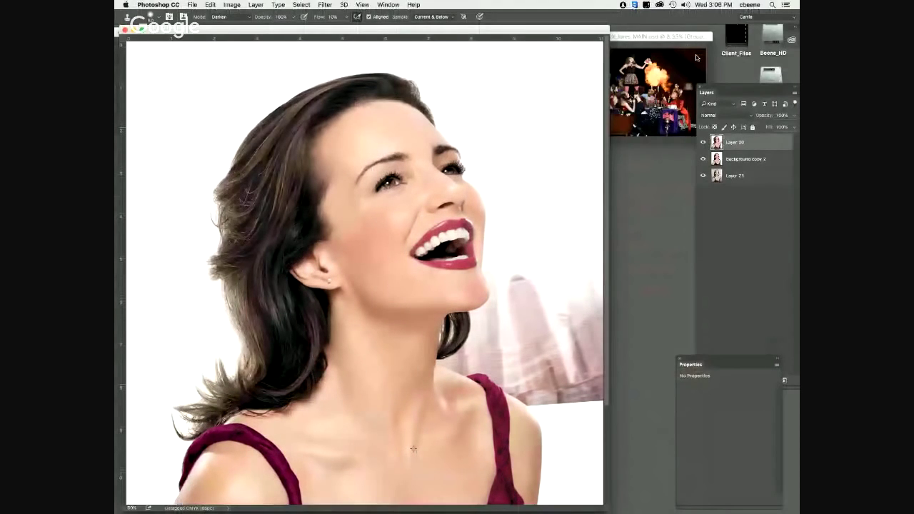
pyautogui.press('super+m')
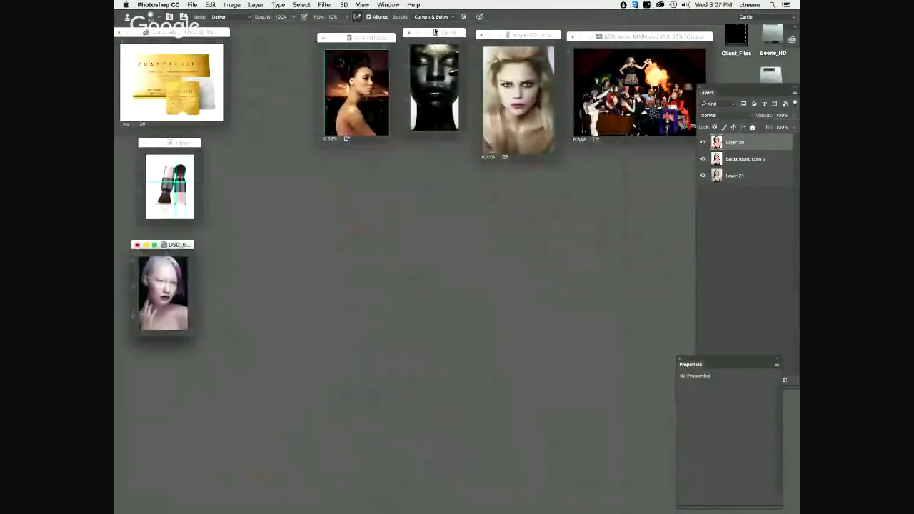
# Step: Bring ange100f_v4.psd up full screen, fit the whole portrait, and hide its LITE layer
pyautogui.click(535, 35)
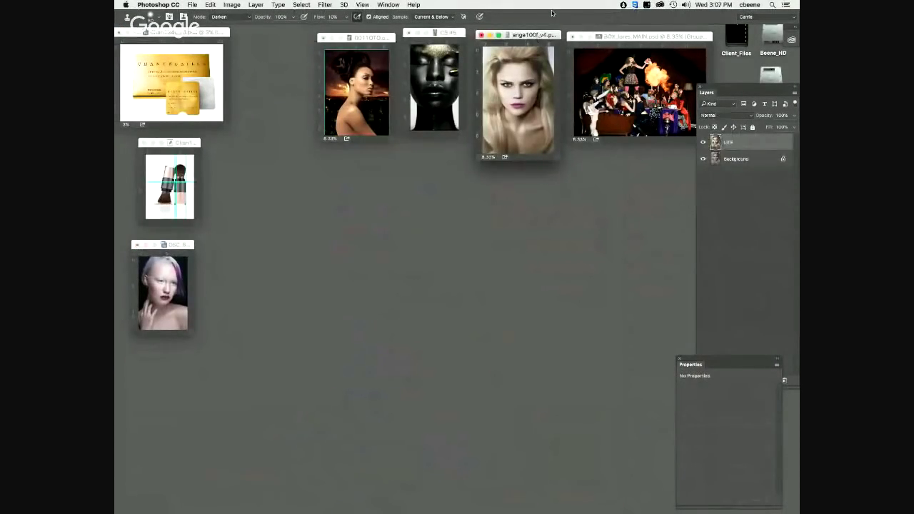
pyautogui.press('super+equal')
pyautogui.press('super+equal')
pyautogui.press('super+equal')
pyautogui.press('super+equal')
pyautogui.press('super+equal')
pyautogui.press('super+equal')
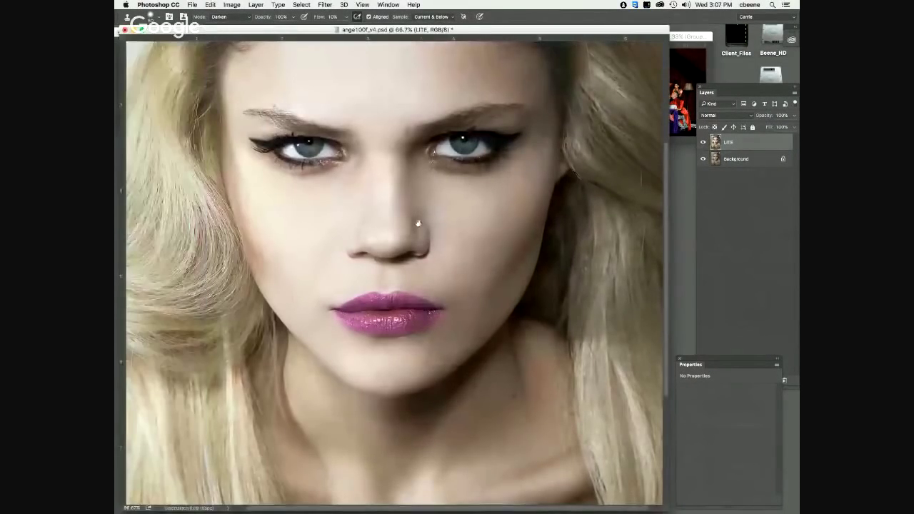
pyautogui.scroll(3, 517, 255)
pyautogui.hscroll(-3, 515, 255)
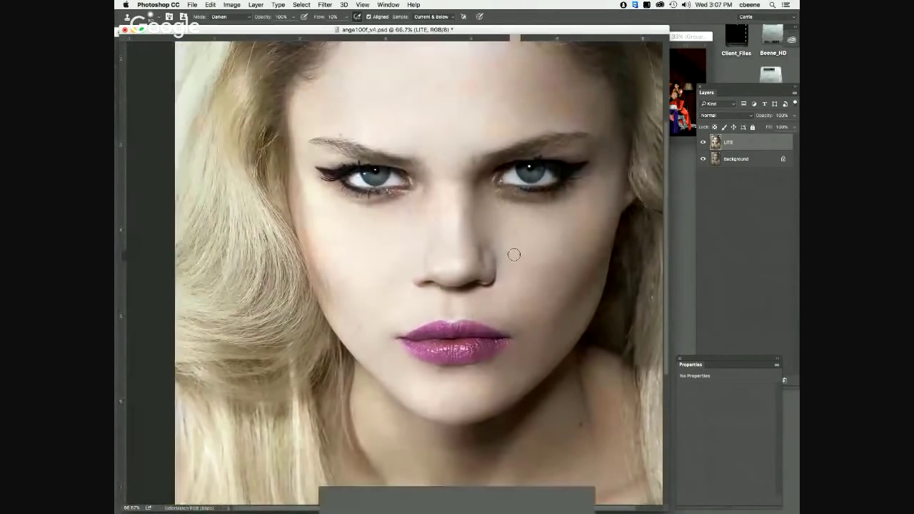
pyautogui.press('f')
pyautogui.press('super+minus')
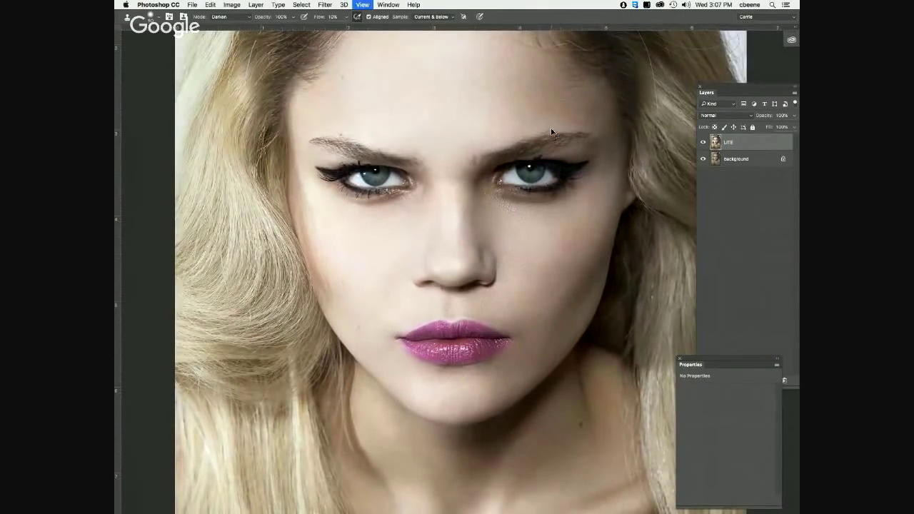
pyautogui.press('super+minus')
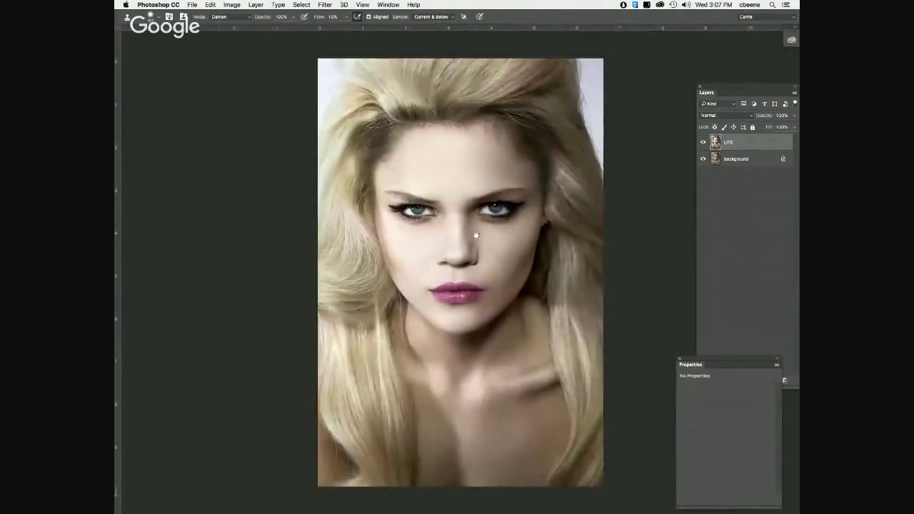
pyautogui.moveTo(493, 222); pyautogui.dragTo(463, 237)
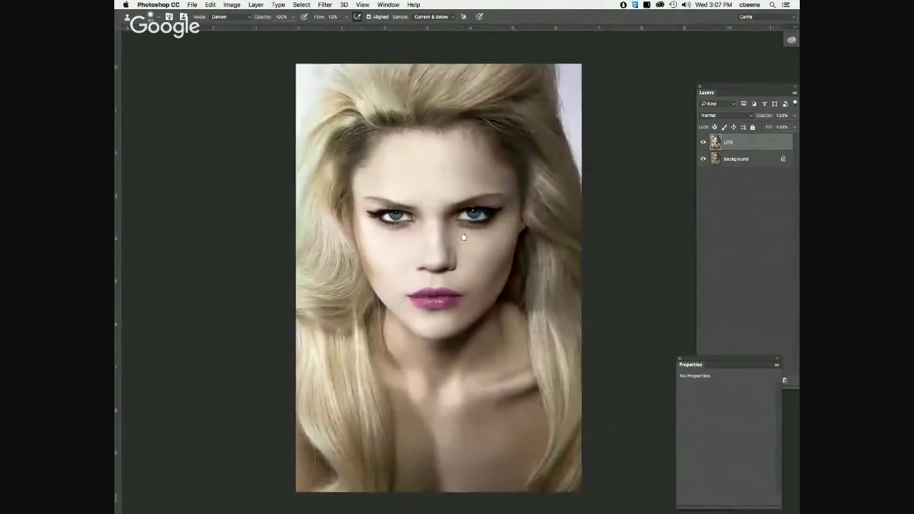
pyautogui.click(703, 144)
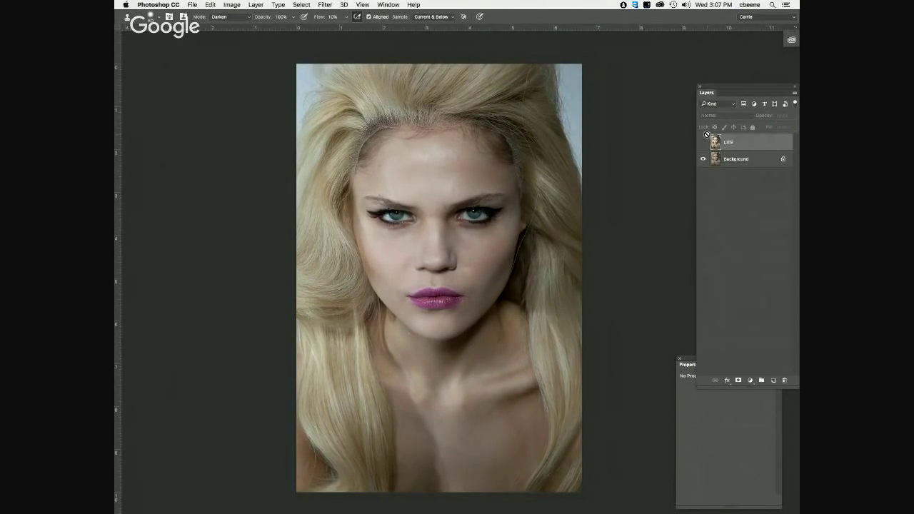
# Step: Zoom in on the original hairline, then make the LITE layer visible again
pyautogui.press('super+plus')
pyautogui.press('super+plus')
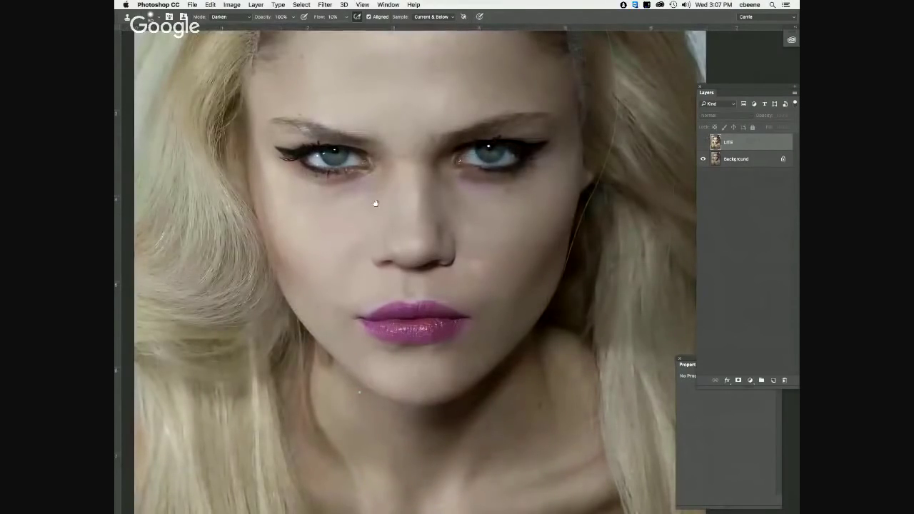
pyautogui.moveTo(376, 204); pyautogui.dragTo(387, 408)
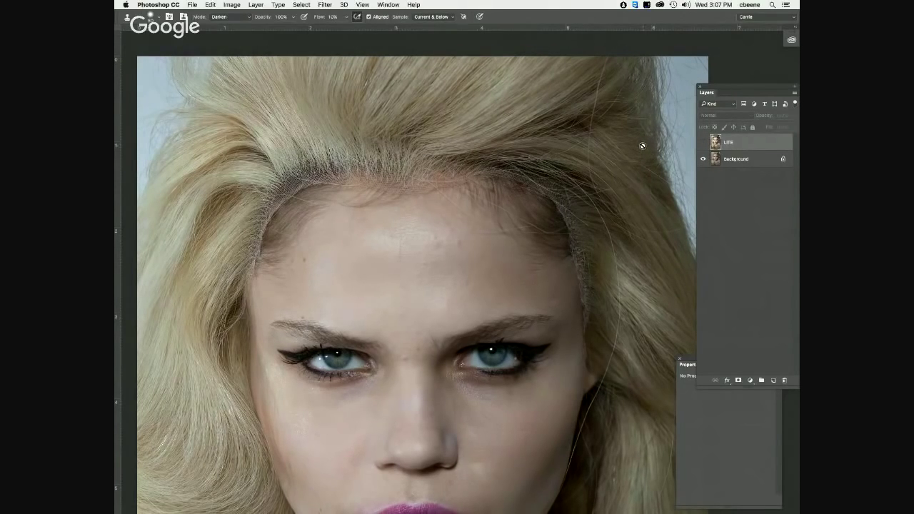
pyautogui.click(703, 143)
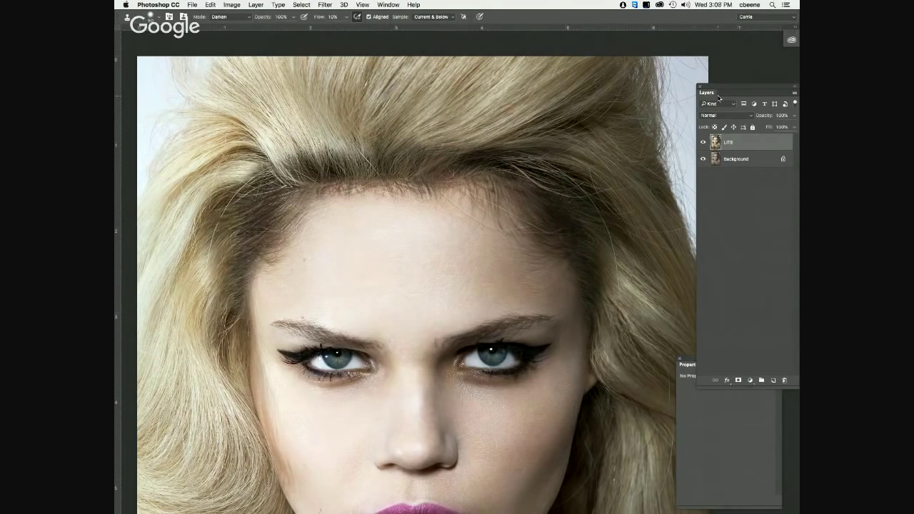
# Step: Lasso a patch of crown hair and copy it to a new Layer 1, briefly soloing it
pyautogui.moveTo(401, 250); pyautogui.dragTo(377, 316)
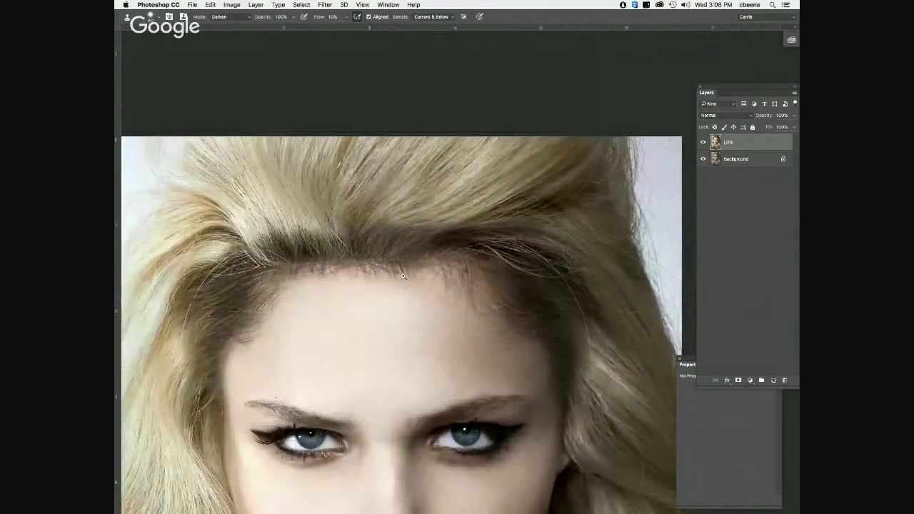
pyautogui.press('l')
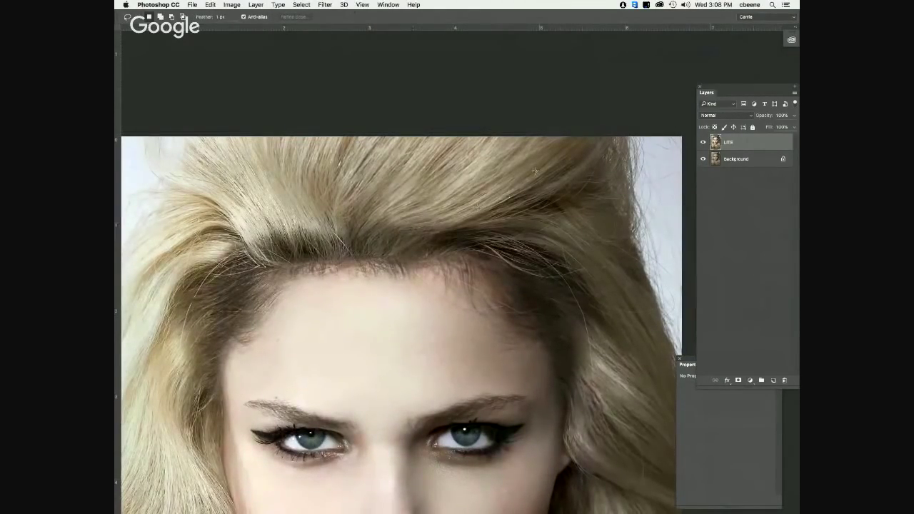
pyautogui.moveTo(405, 214)
pyautogui.mouseDown()
pyautogui.moveTo(416, 224)
pyautogui.moveTo(406, 216)
pyautogui.mouseUp()
pyautogui.hotkey('ctrl', 'j')
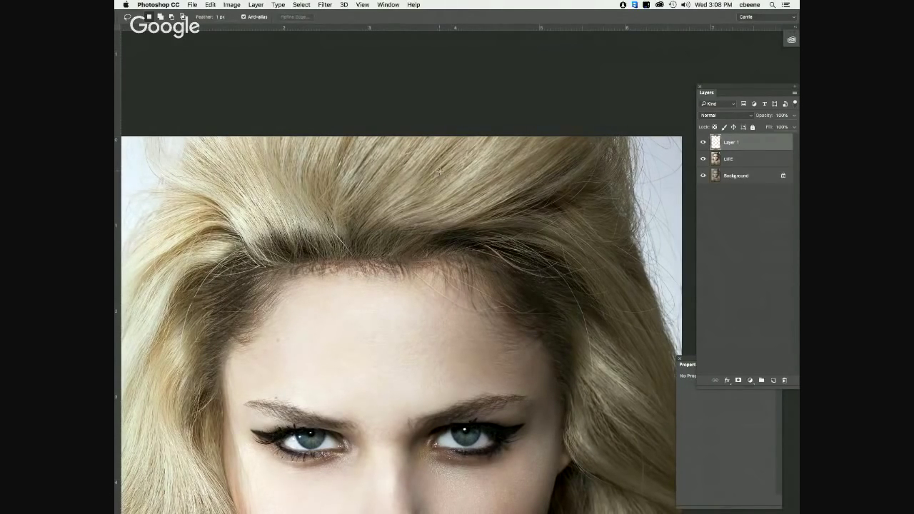
pyautogui.keyDown('alt'); pyautogui.click(703, 142); pyautogui.keyUp('alt')
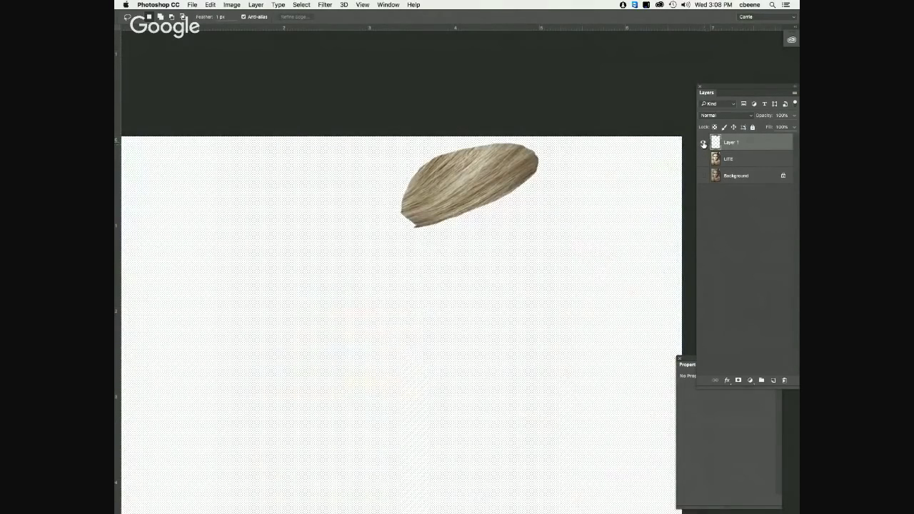
pyautogui.keyDown('alt'); pyautogui.click(702, 143); pyautogui.keyUp('alt')
# Step: Apply a High Pass filter with radius 8.0 to Layer 1
pyautogui.click(325, 5)
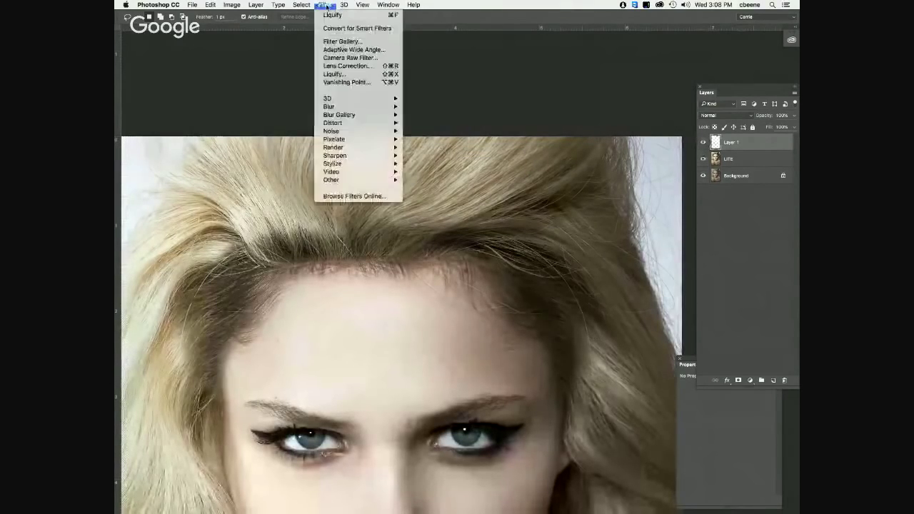
pyautogui.moveTo(338, 180)
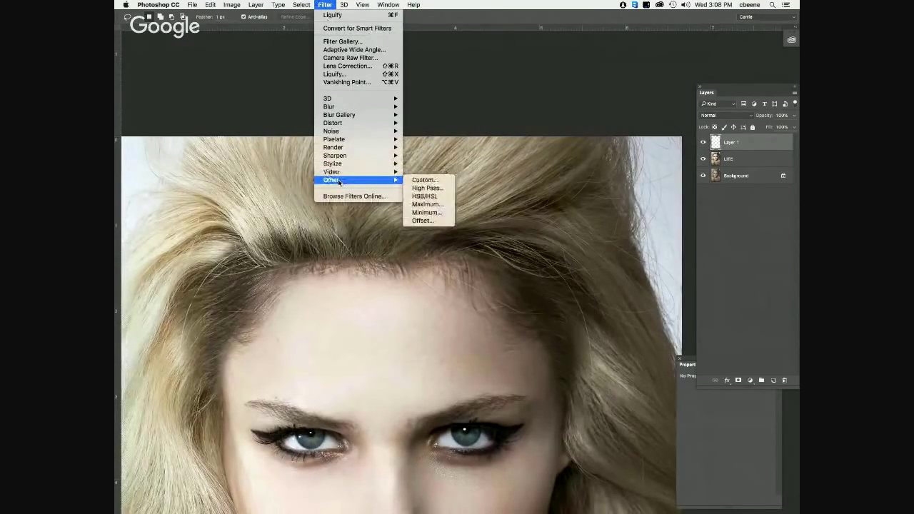
pyautogui.click(429, 189)
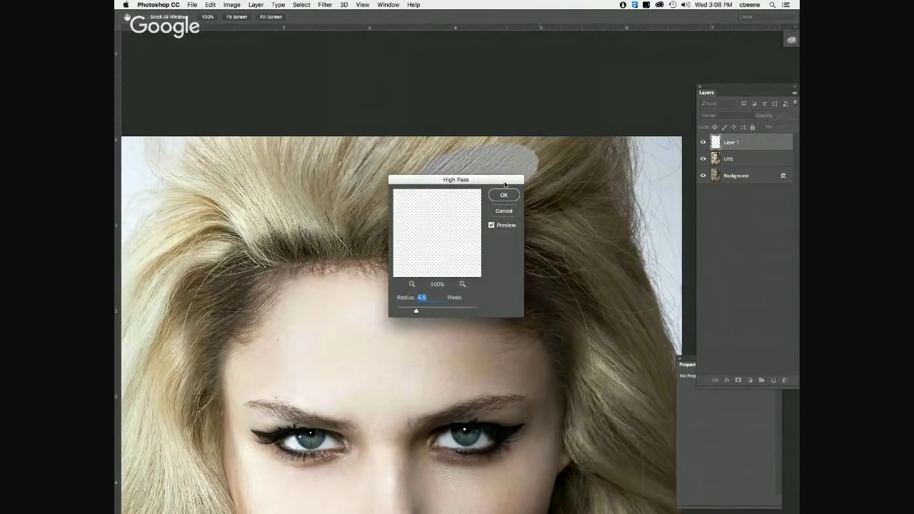
pyautogui.moveTo(505, 184); pyautogui.dragTo(334, 207)
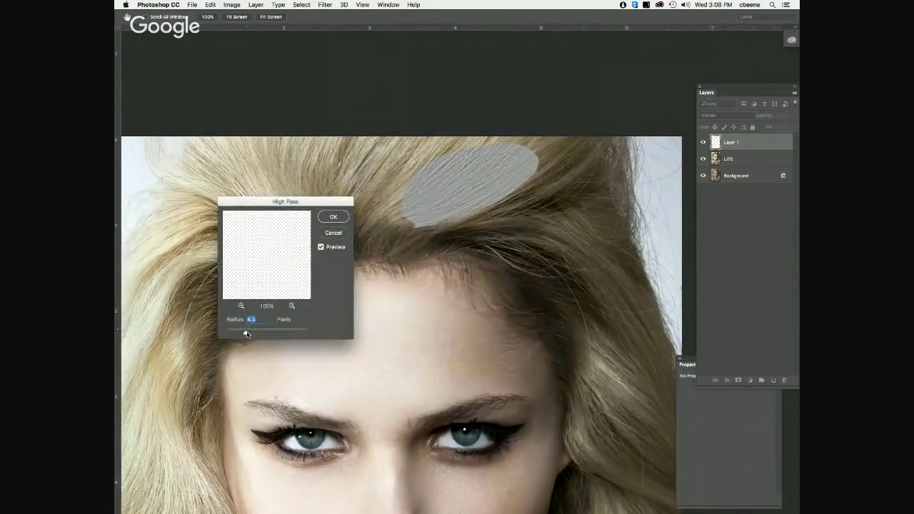
pyautogui.moveTo(246, 334); pyautogui.dragTo(254, 334)
pyautogui.click(333, 217)
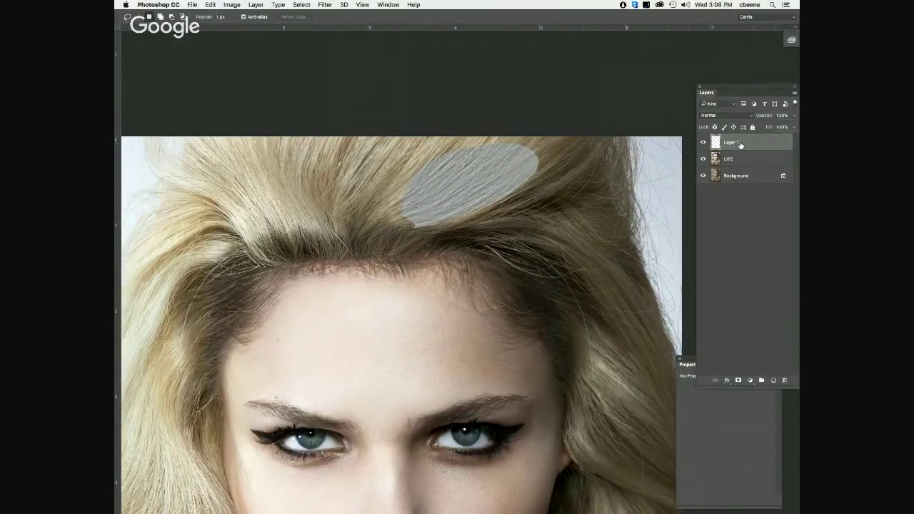
# Step: Set Layer 1's blend mode to Soft Light
pyautogui.click(750, 117)
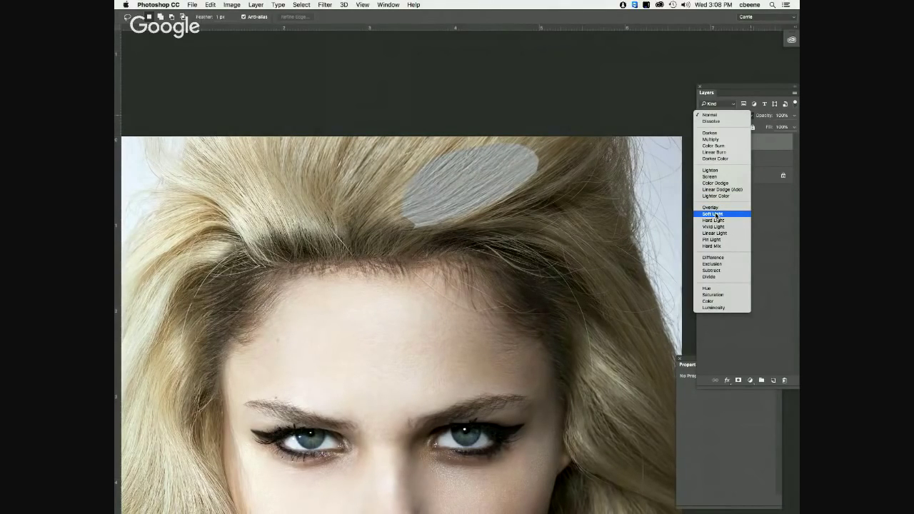
pyautogui.scroll(-2, 716, 214)
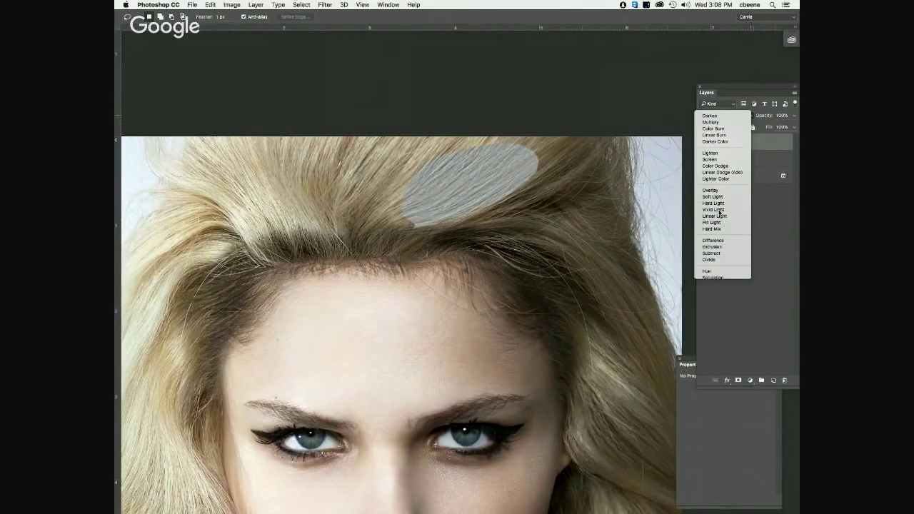
pyautogui.click(713, 197)
pyautogui.press('v')
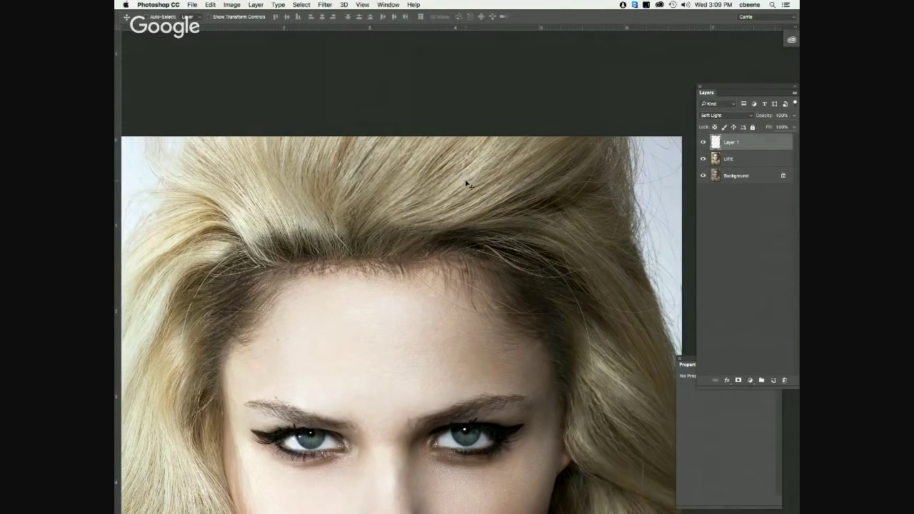
# Step: Drag the Soft Light Layer 1 hair patch down onto the thin forehead hairline
pyautogui.moveTo(469, 181); pyautogui.dragTo(405, 339)
pyautogui.moveTo(415, 333)
pyautogui.mouseDown()
pyautogui.moveTo(393, 322)
pyautogui.moveTo(438, 360)
pyautogui.moveTo(401, 339)
pyautogui.mouseUp()
pyautogui.moveTo(433, 344); pyautogui.dragTo(428, 337)
pyautogui.scroll(3, 443, 302)
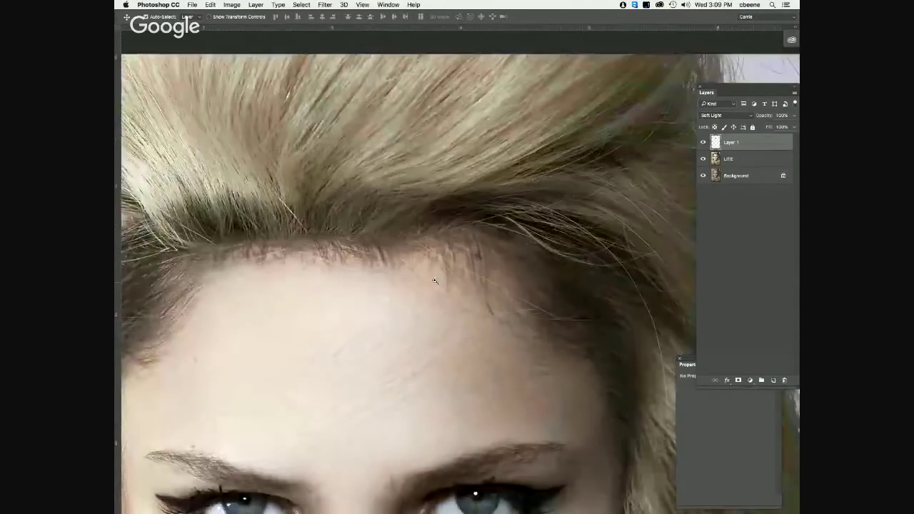
pyautogui.scroll(-2, 437, 251)
pyautogui.moveTo(407, 383); pyautogui.dragTo(318, 201)
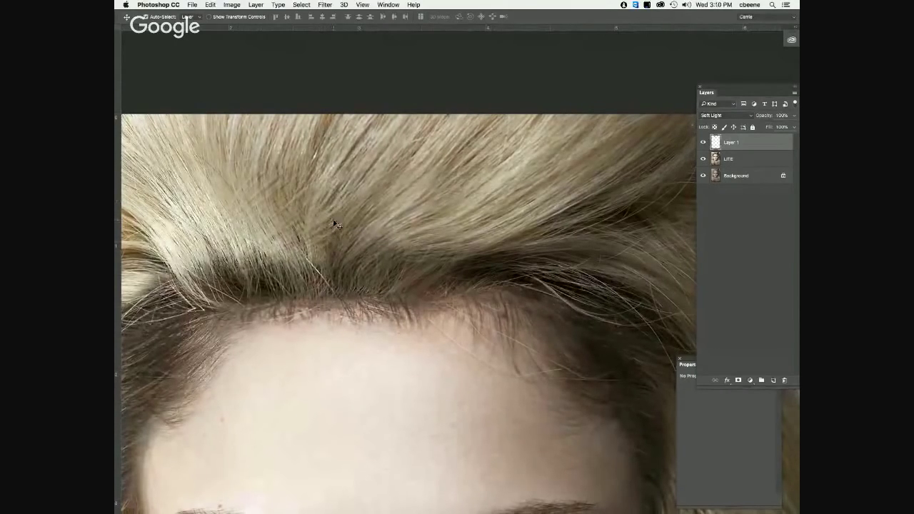
# Step: Free-transform the Layer 1 patch, rotating it about -73° and shifting it slightly left
pyautogui.hotkey('ctrl', 't')
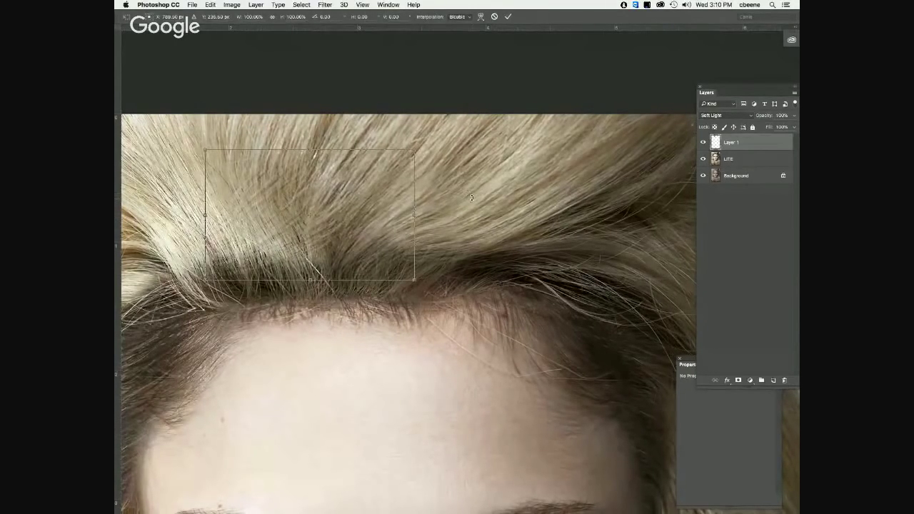
pyautogui.moveTo(468, 192); pyautogui.dragTo(332, 101)
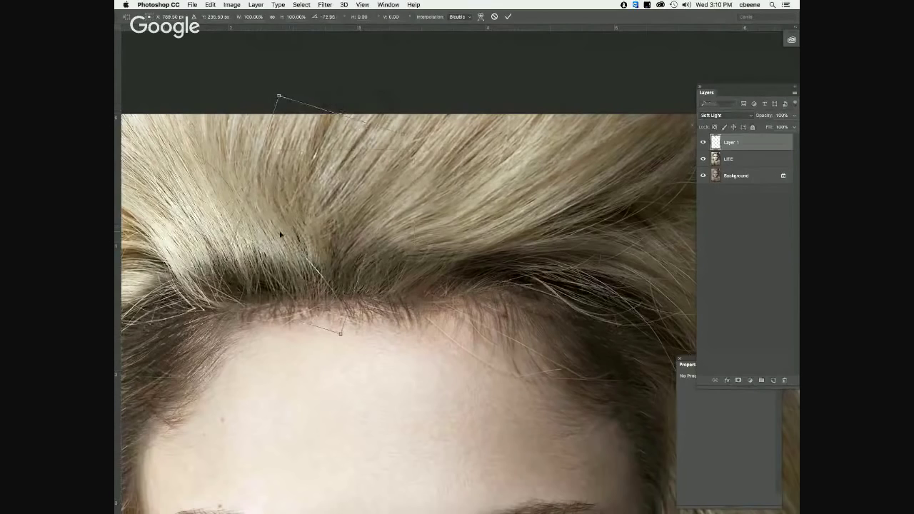
pyautogui.moveTo(293, 228); pyautogui.dragTo(280, 235)
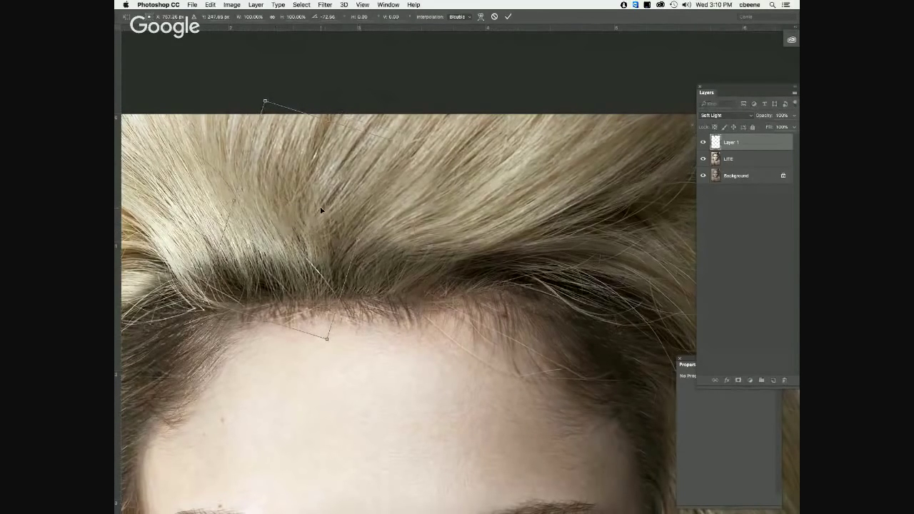
pyautogui.press('Return')
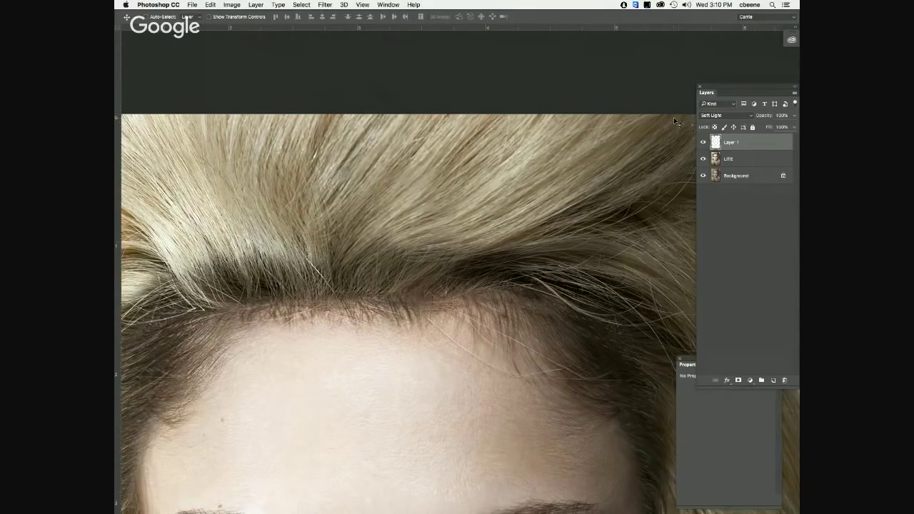
pyautogui.click(703, 143)
pyautogui.click(703, 143)
pyautogui.moveTo(412, 361); pyautogui.dragTo(426, 198)
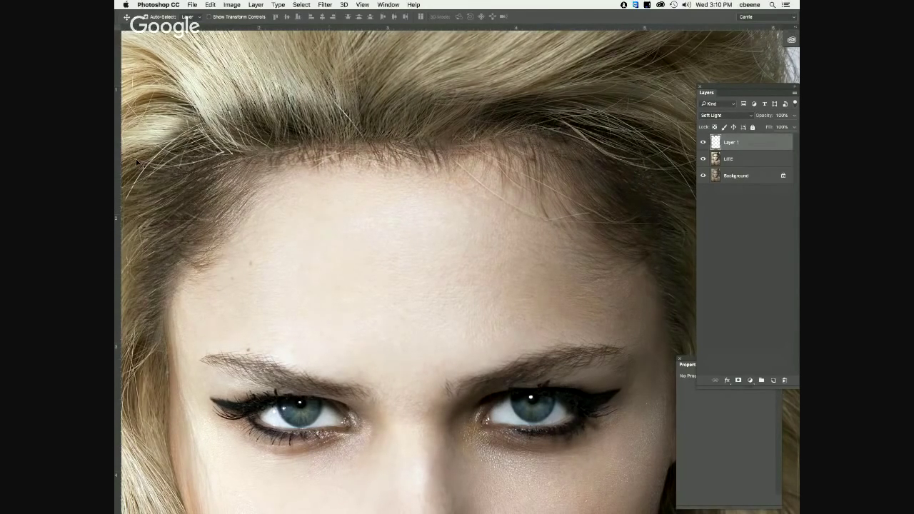
pyautogui.press('super+0')
# Step: Drag Layer 1 to the trash, leaving the LITE layer above the Background
pyautogui.moveTo(729, 142); pyautogui.dragTo(784, 380)
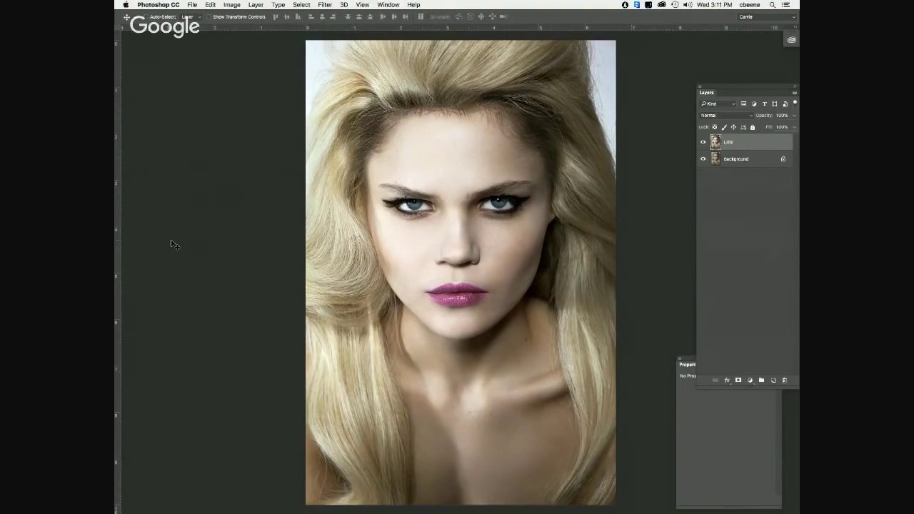
# Step: Preview the finished portrait full screen, then close the portrait document
pyautogui.press('f')
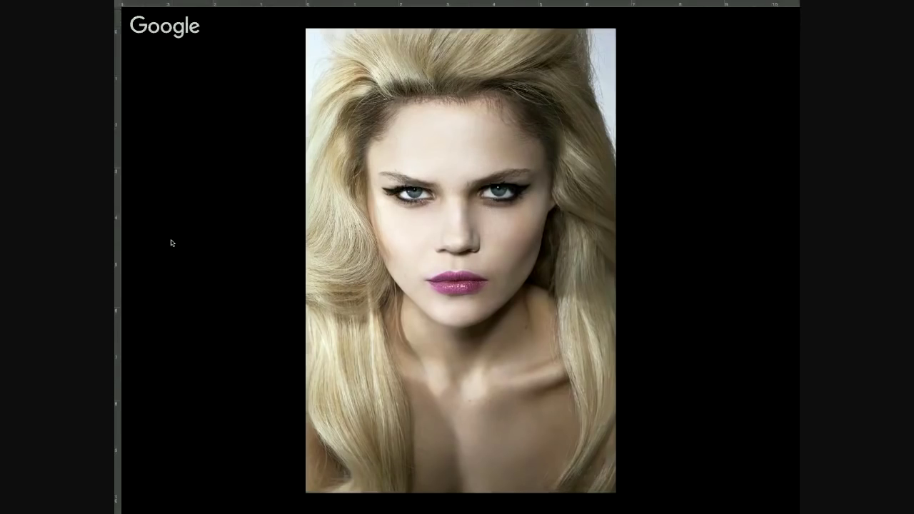
pyautogui.press('f')
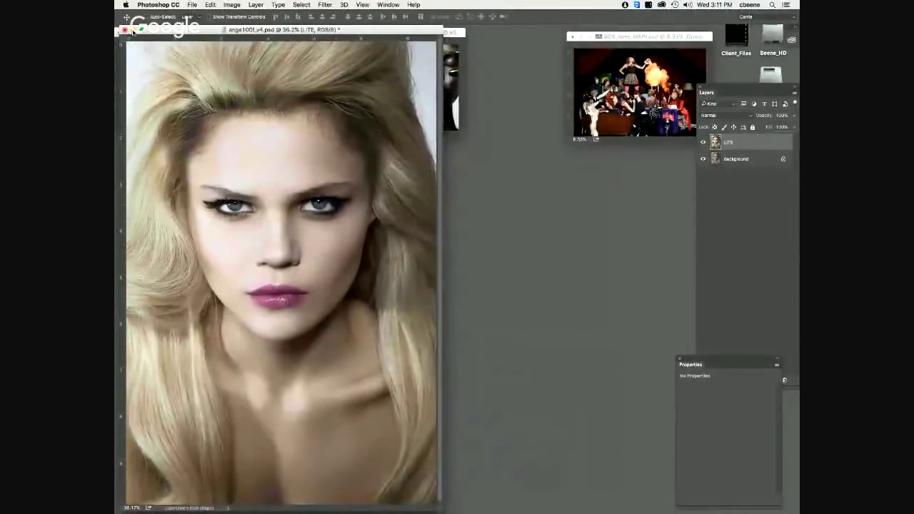
pyautogui.press('super+w')
# Step: Centre the BOX_lores_MAIN party composite, zoomed in and filling the screen
pyautogui.moveTo(672, 38); pyautogui.dragTo(474, 178)
pyautogui.press('super+equal')
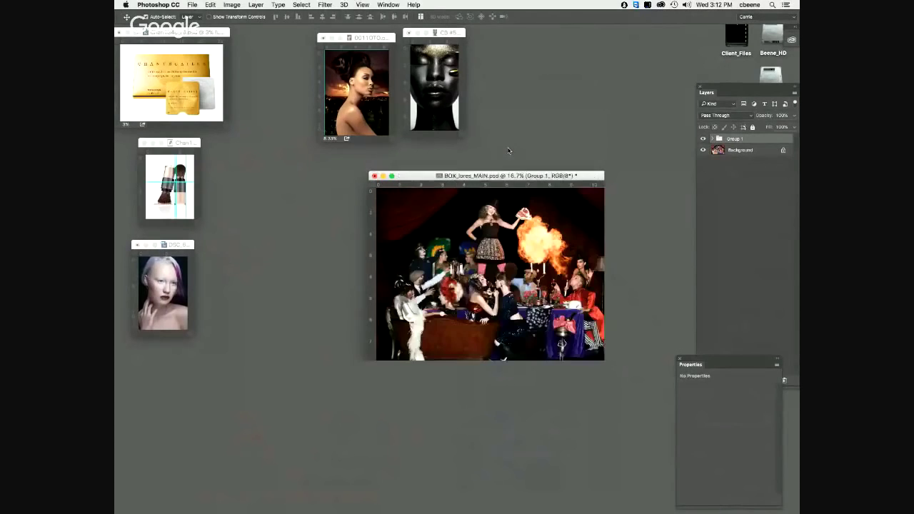
pyautogui.press('f')
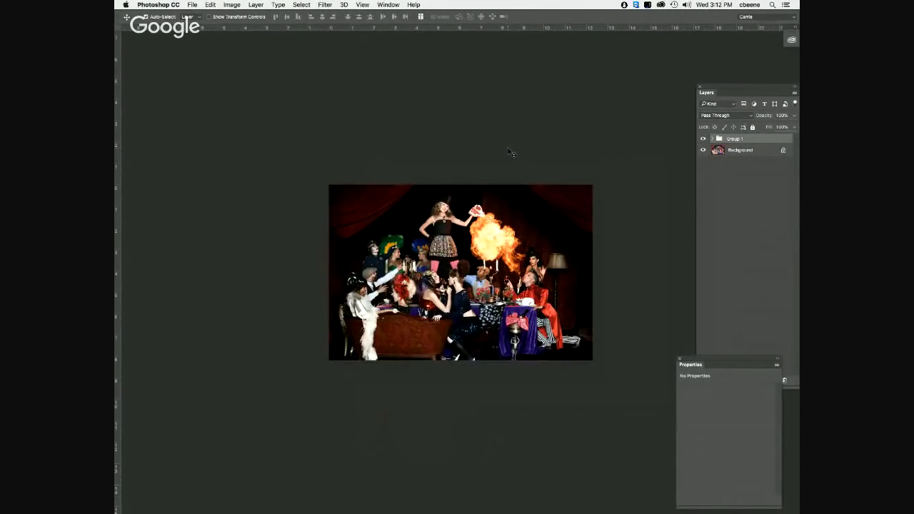
pyautogui.press('super+equal')
pyautogui.press('super+equal')
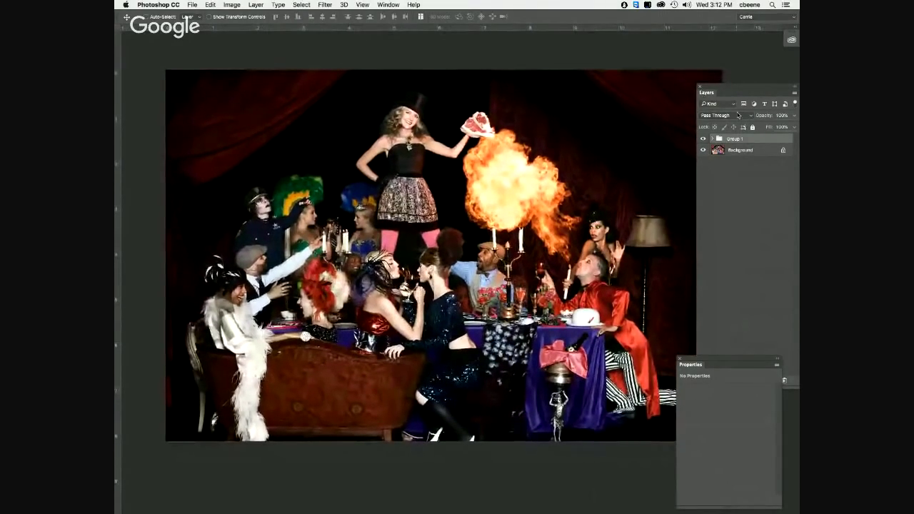
# Step: Hide and re-show Group 1 to compare its edits, then expand it to list its layers
pyautogui.click(704, 139)
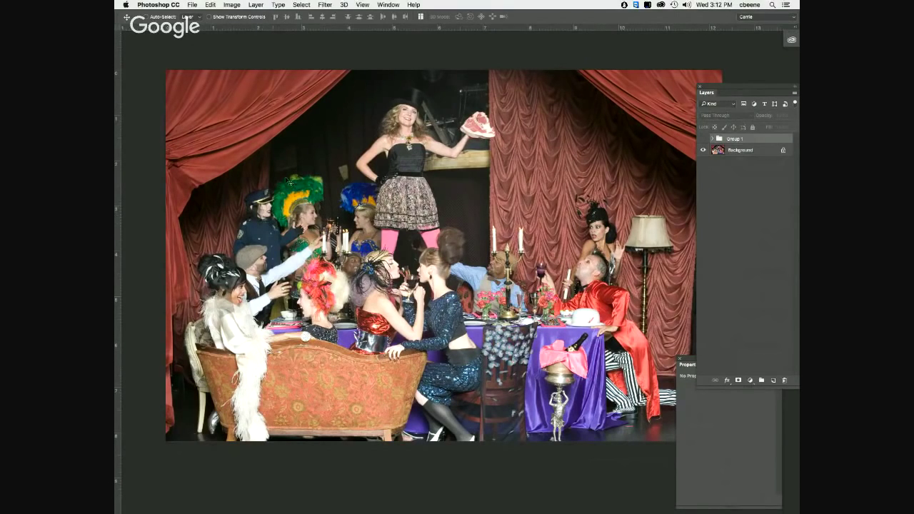
pyautogui.click(704, 140)
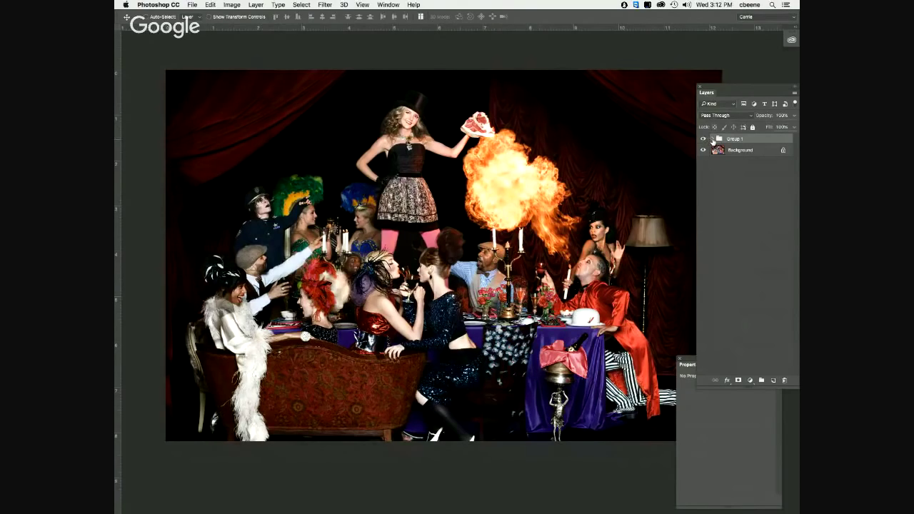
pyautogui.click(712, 138)
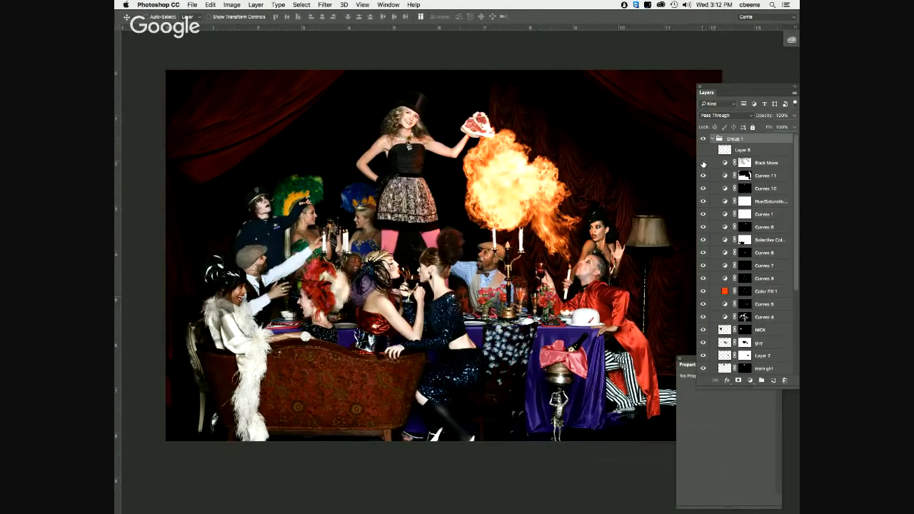
pyautogui.click(703, 163)
pyautogui.click(704, 139)
pyautogui.click(703, 140)
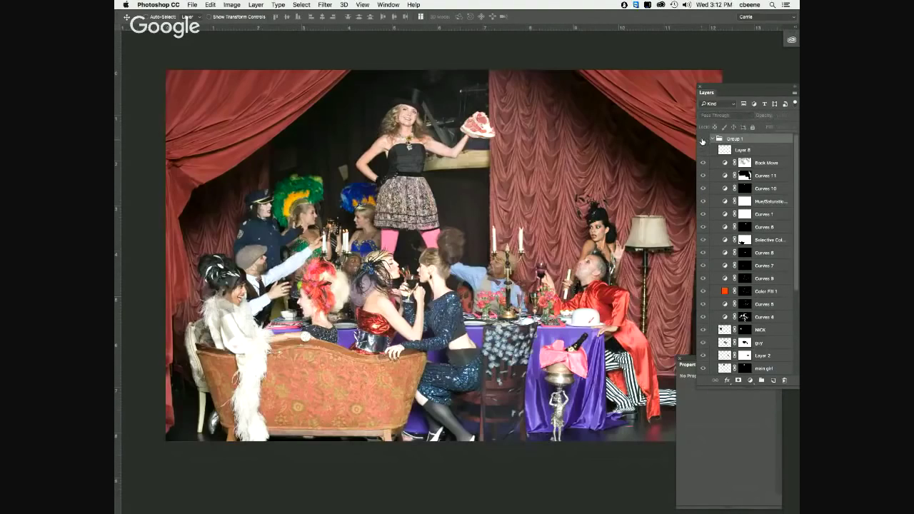
pyautogui.click(704, 139)
pyautogui.click(703, 140)
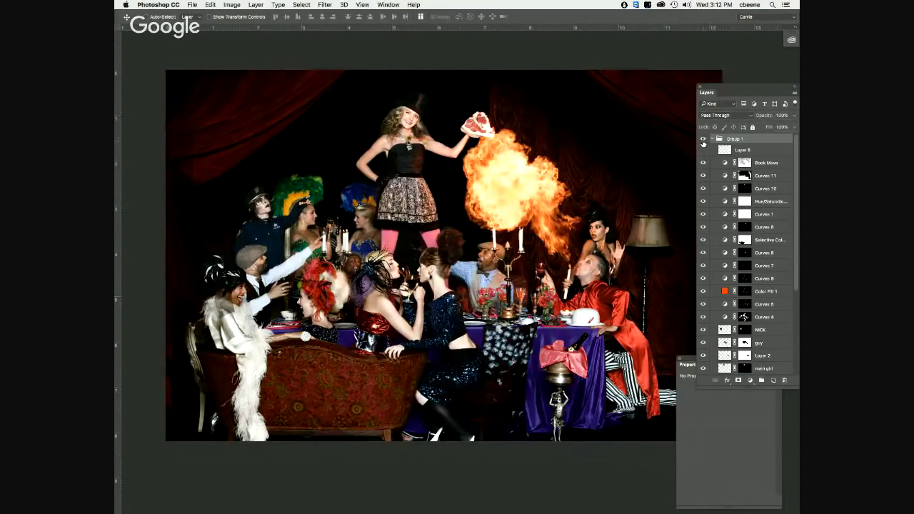
pyautogui.click(704, 140)
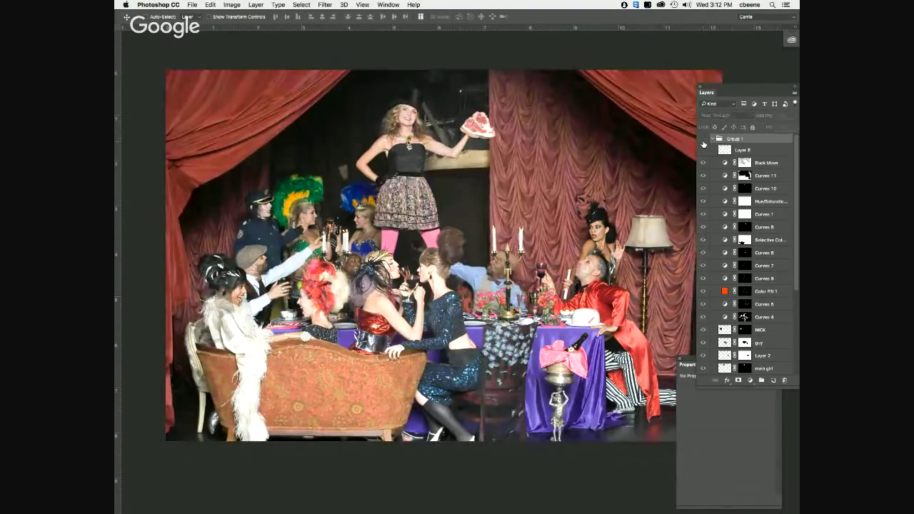
pyautogui.click(703, 140)
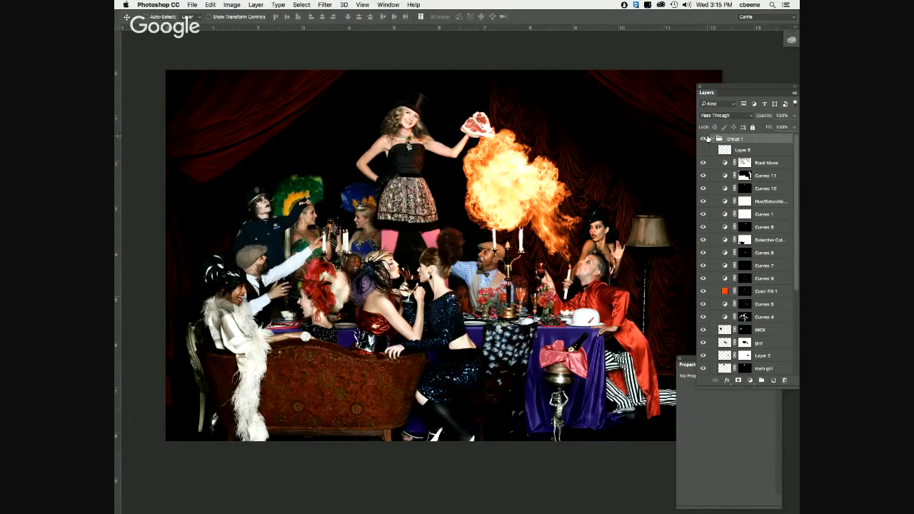
# Step: Preview the party composite full screen, then raise its document window
pyautogui.press('f')
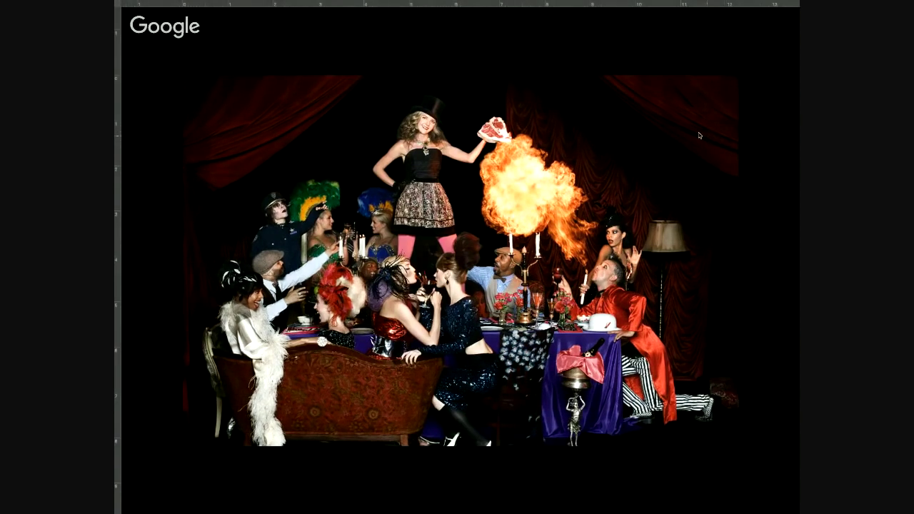
pyautogui.press('f')
pyautogui.moveTo(637, 117); pyautogui.dragTo(655, 54)
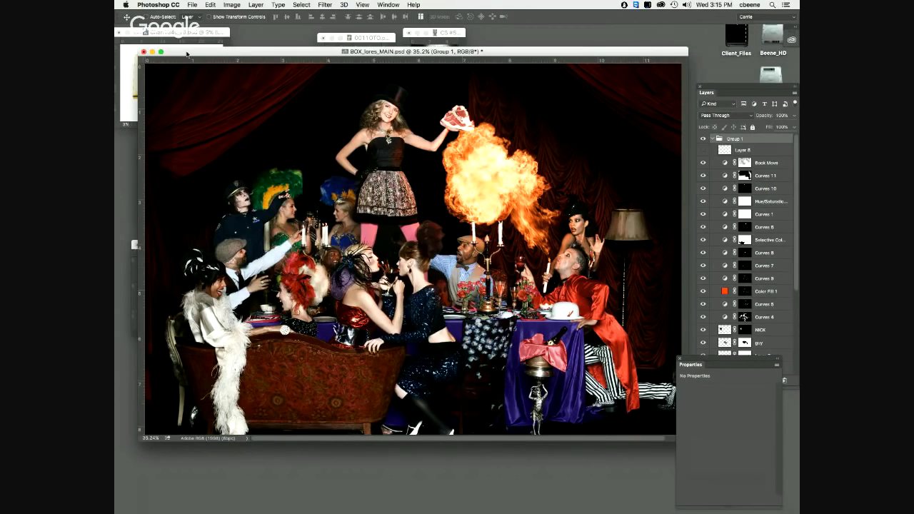
# Step: Close the party composite without saving and zoom in on the gold-glitter face portrait
pyautogui.click(144, 53)
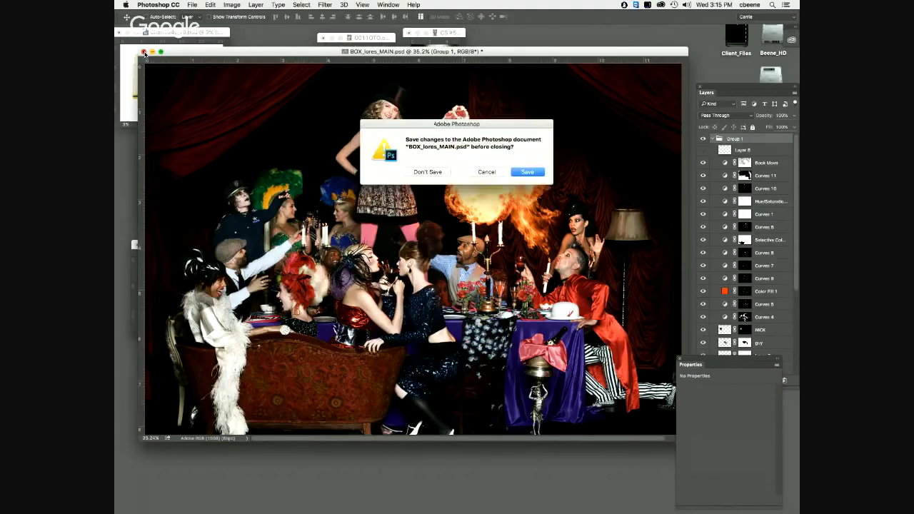
pyautogui.click(440, 173)
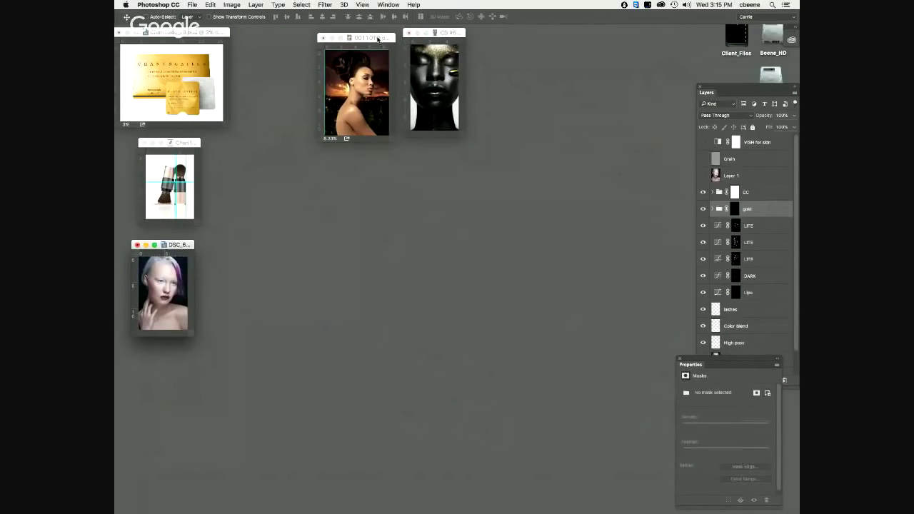
pyautogui.moveTo(449, 37); pyautogui.dragTo(449, 124)
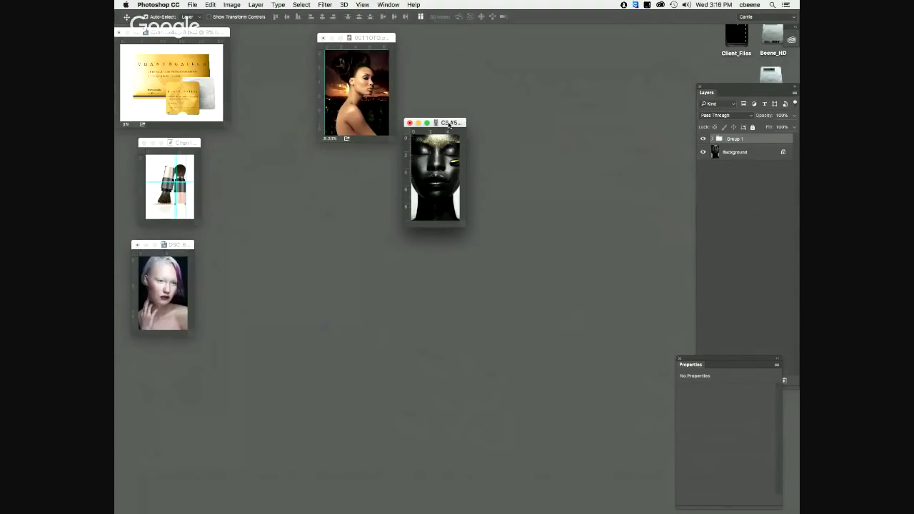
pyautogui.press('super+plus')
pyautogui.press('super+plus')
pyautogui.press('super+plus')
pyautogui.press('super+plus')
pyautogui.press('super+plus')
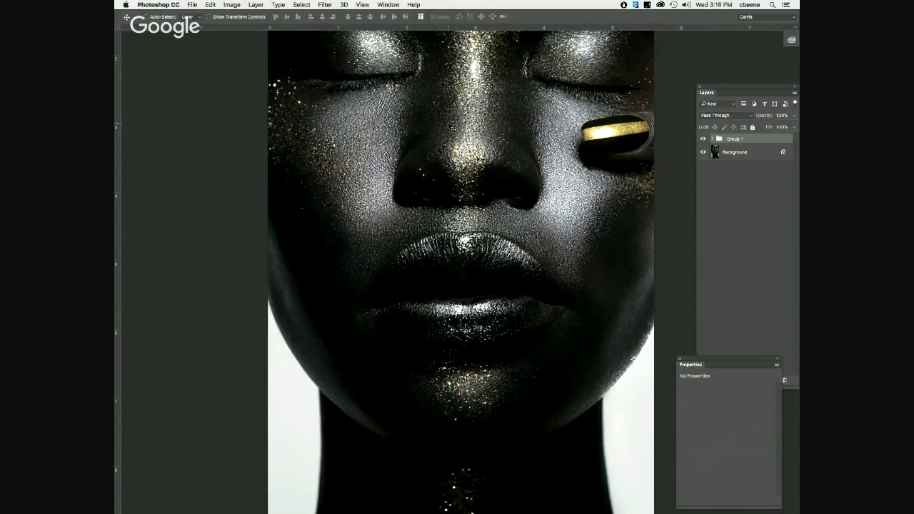
pyautogui.press('super+minus')
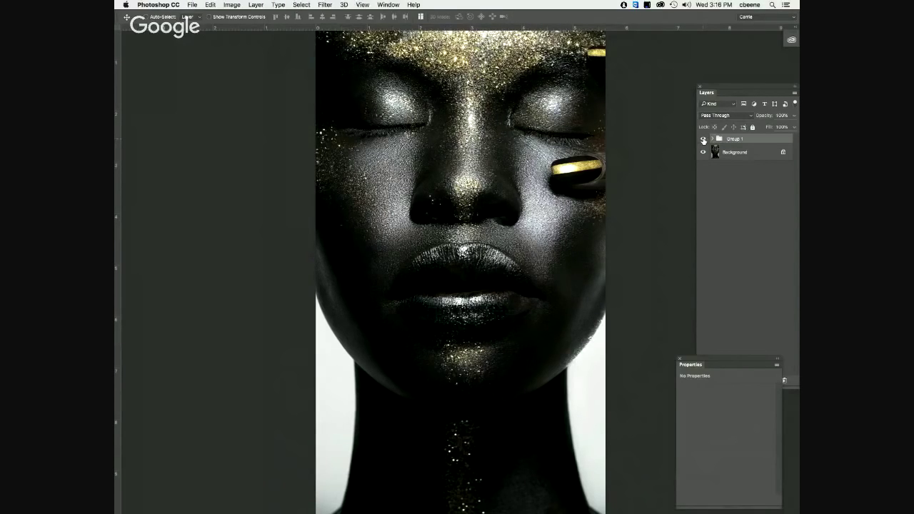
pyautogui.click(704, 139)
pyautogui.hscroll(2, 525, 209)
pyautogui.click(703, 138)
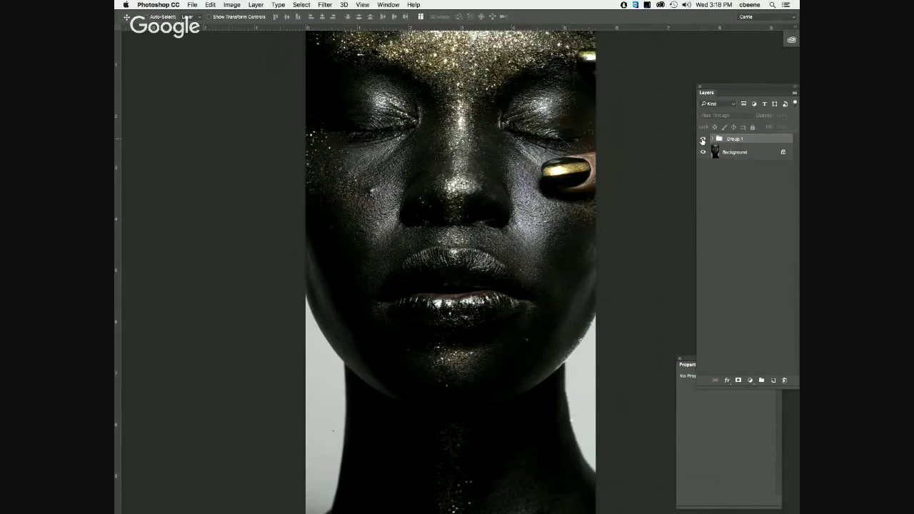
pyautogui.click(703, 140)
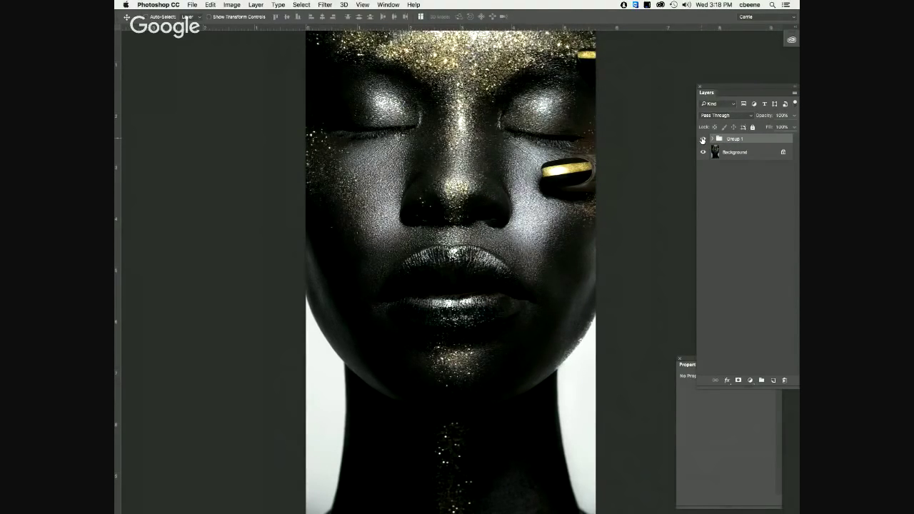
pyautogui.click(703, 140)
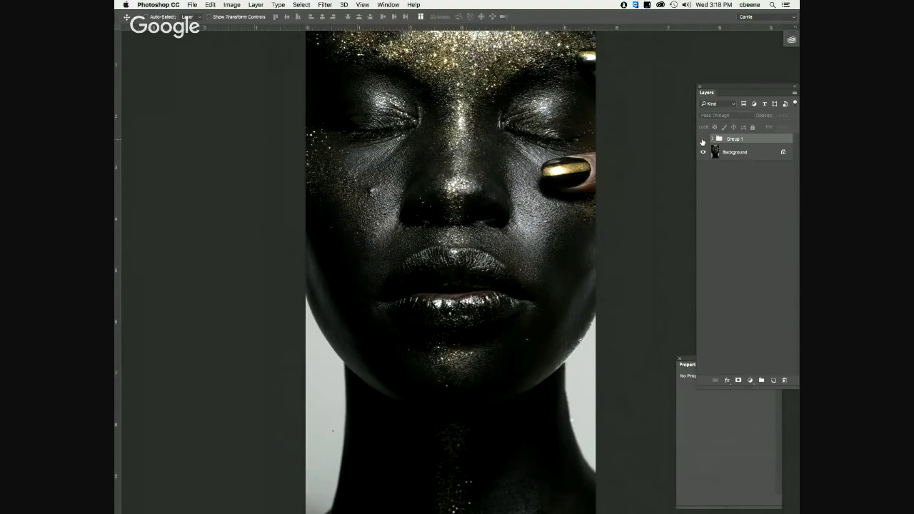
pyautogui.click(703, 139)
pyautogui.click(703, 140)
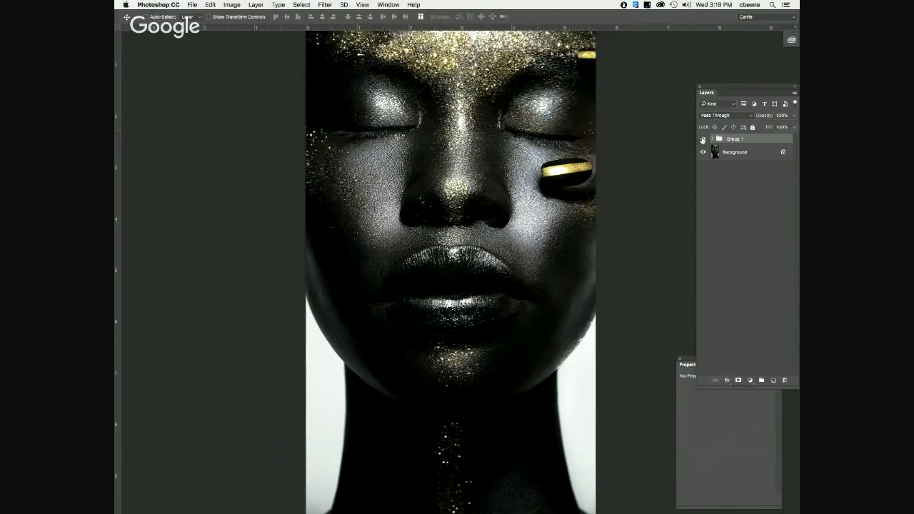
pyautogui.click(704, 140)
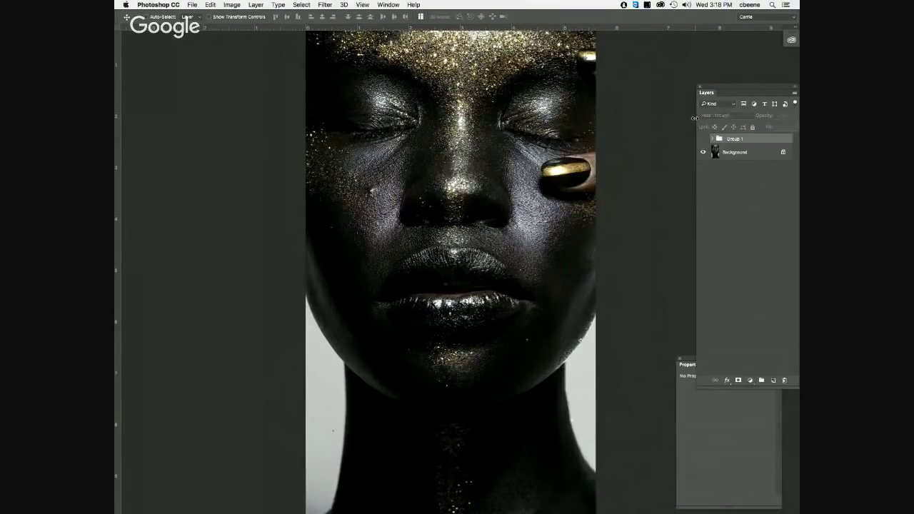
pyautogui.click(703, 140)
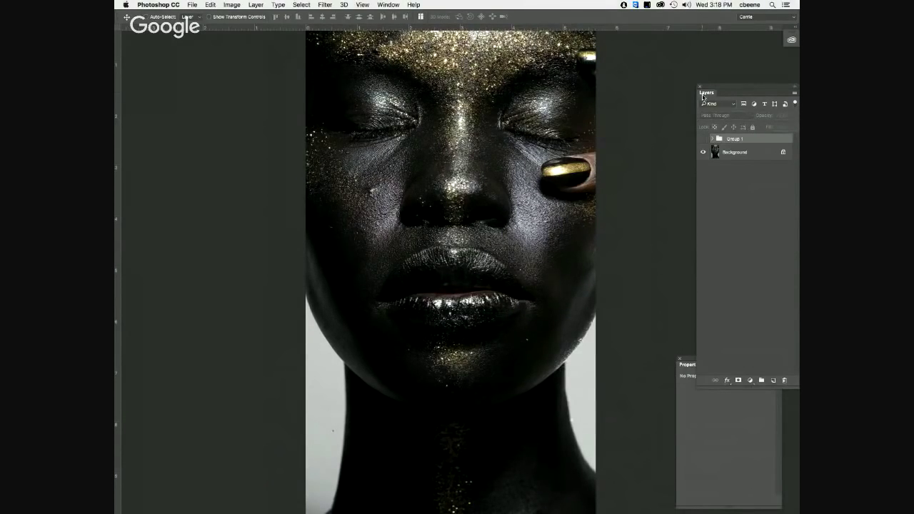
pyautogui.click(703, 140)
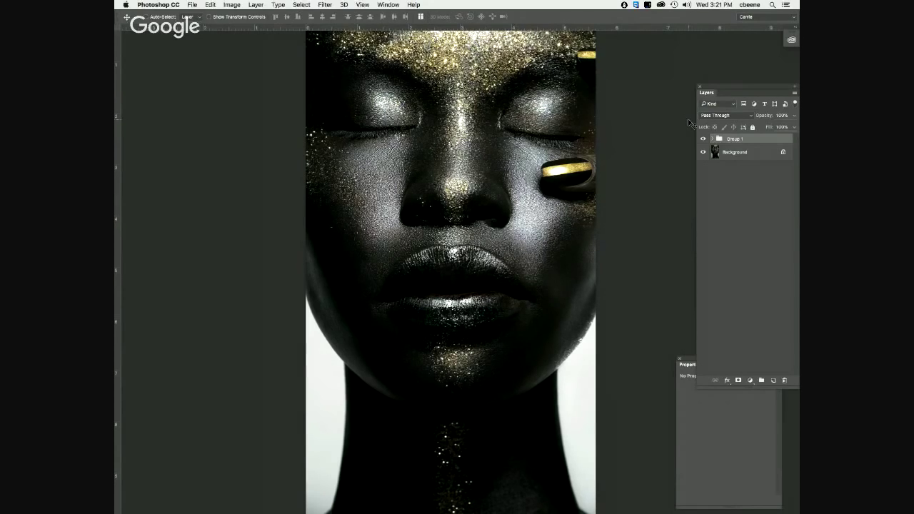
# Step: Zoom the glitter portrait to 200% and scroll up from the lips to the closed eye
pyautogui.press('f')
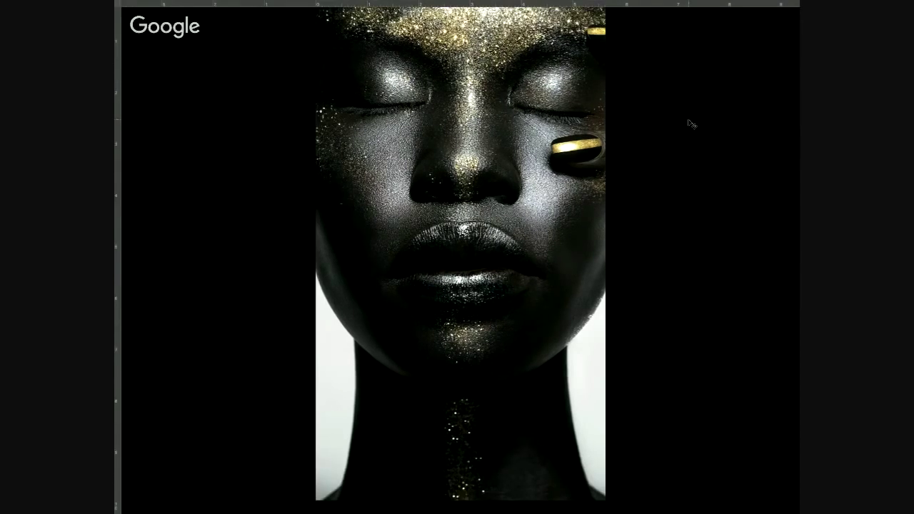
pyautogui.press('f')
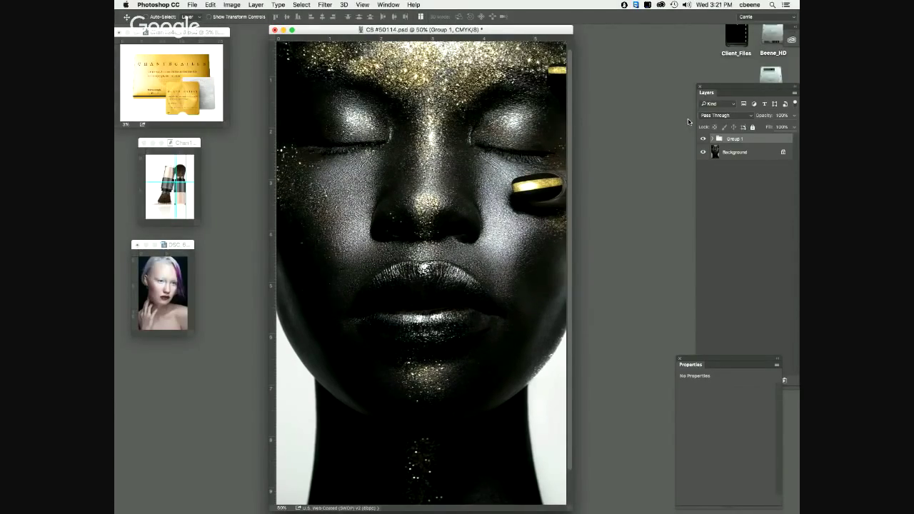
pyautogui.press('super+plus')
pyautogui.press('super+plus')
pyautogui.press('super+plus')
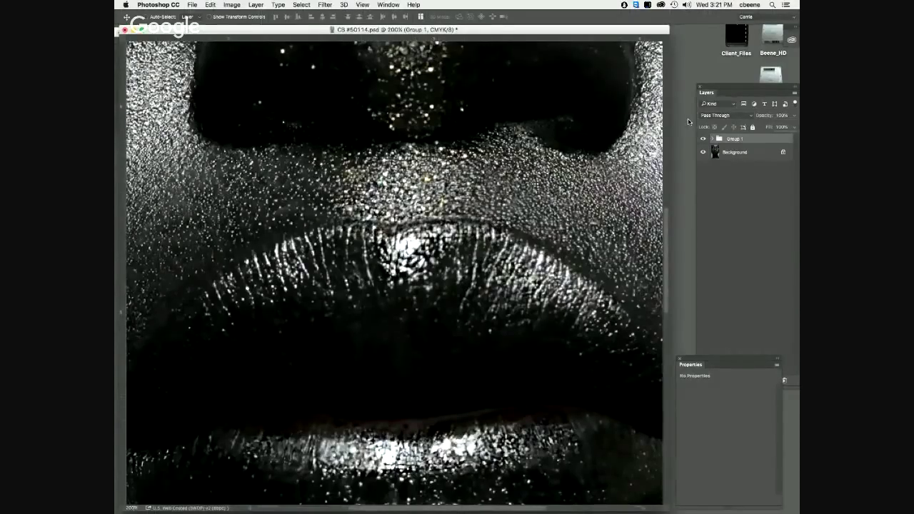
pyautogui.scroll(10, 397, 213)
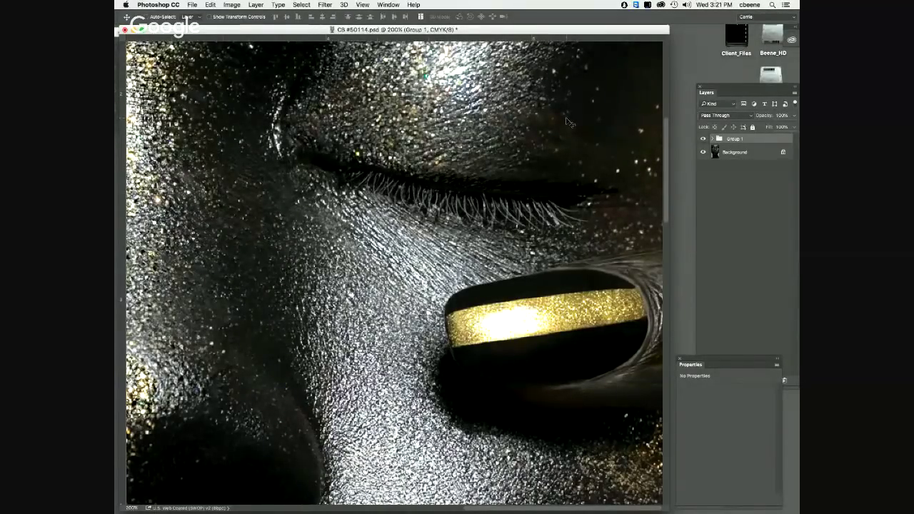
# Step: Try Brush, Clone Stamp and Eraser, settle on Brush, and place its tip settings beside the eye
pyautogui.press('b')
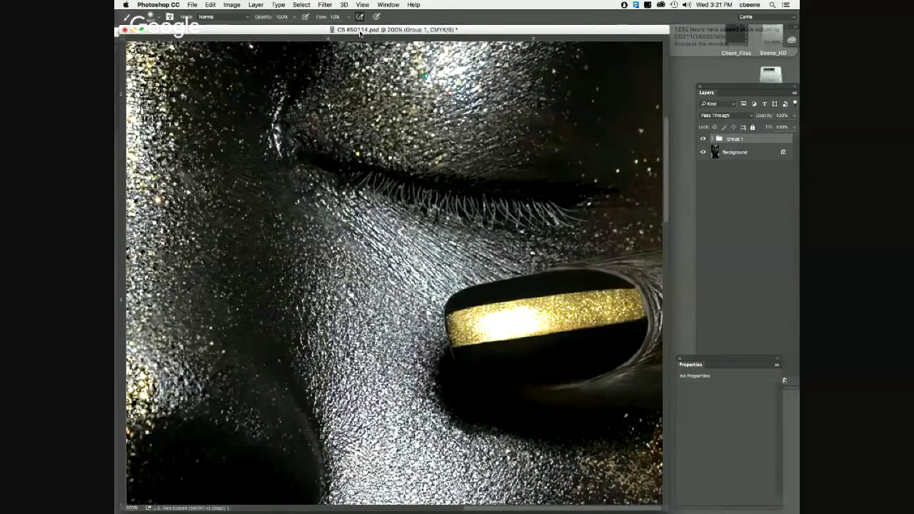
pyautogui.press('s')
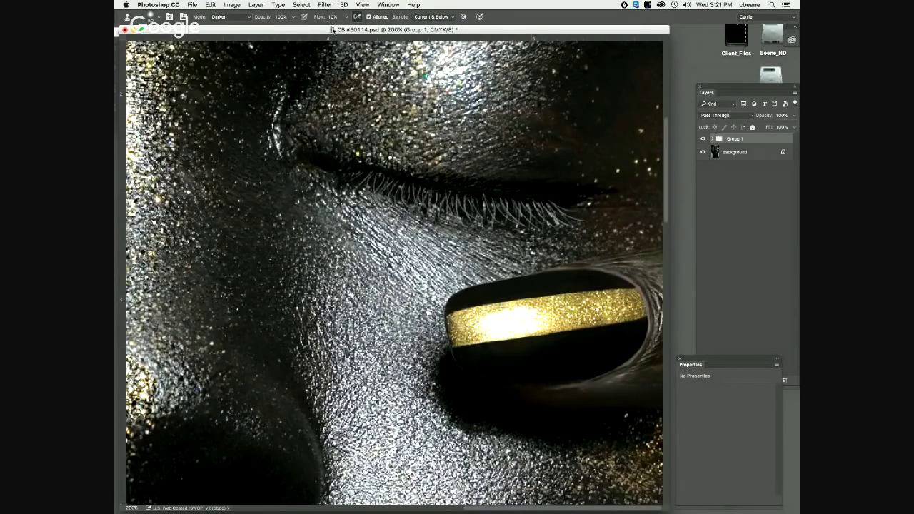
pyautogui.press('e')
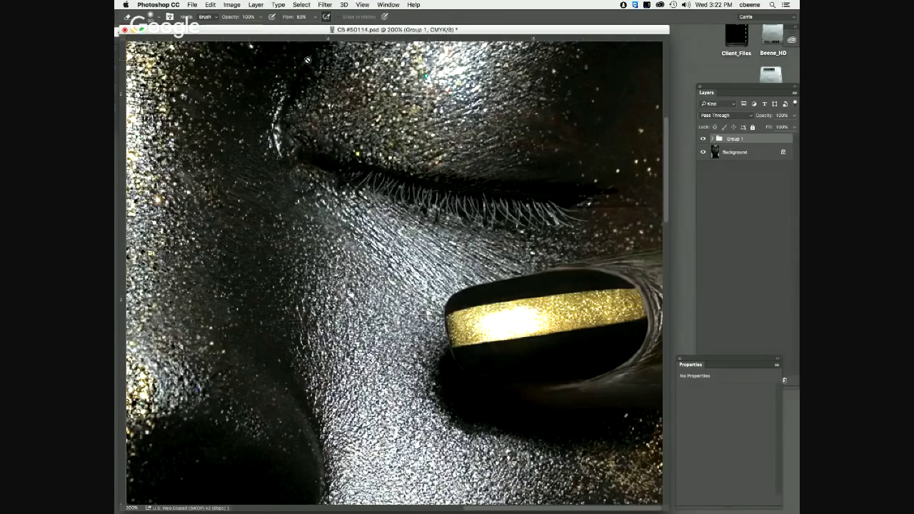
pyautogui.press('b')
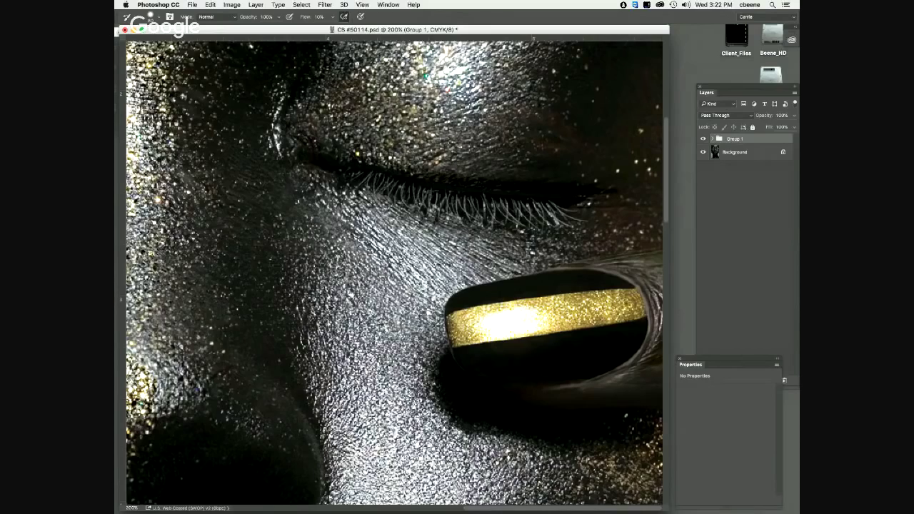
pyautogui.press('F5')
pyautogui.moveTo(143, 66)
pyautogui.mouseDown()
pyautogui.moveTo(312, 135)
pyautogui.moveTo(217, 149)
pyautogui.mouseUp()
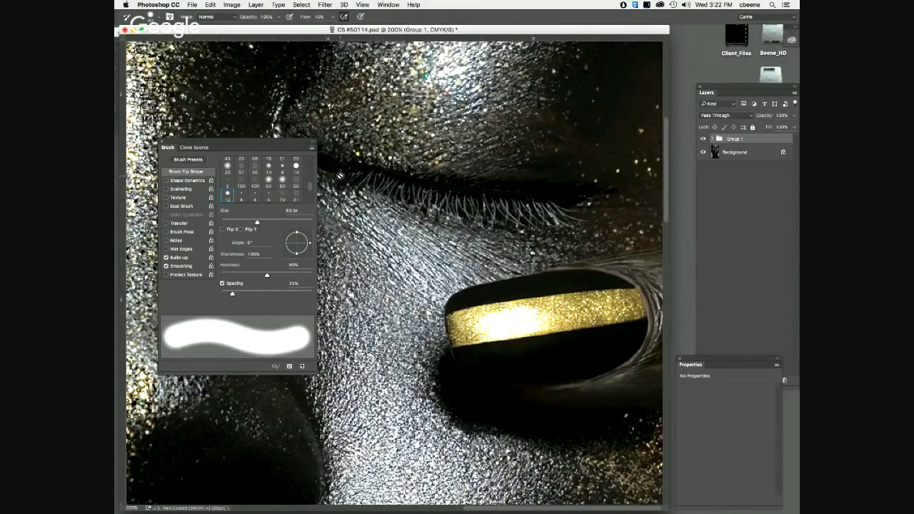
pyautogui.press('b')
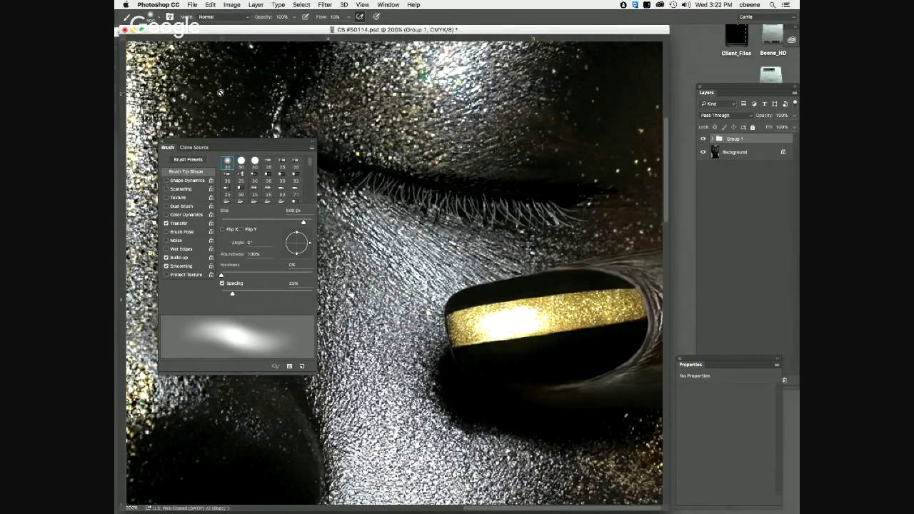
pyautogui.click(166, 180)
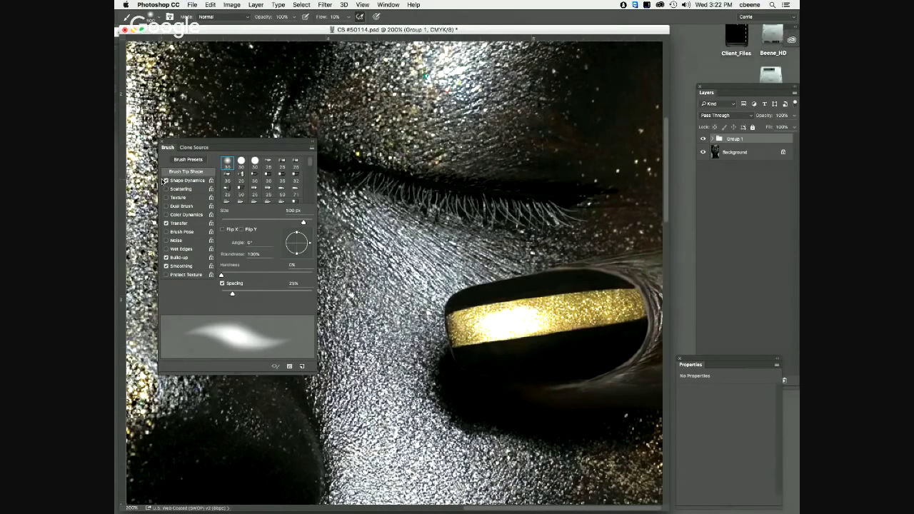
pyautogui.click(166, 181)
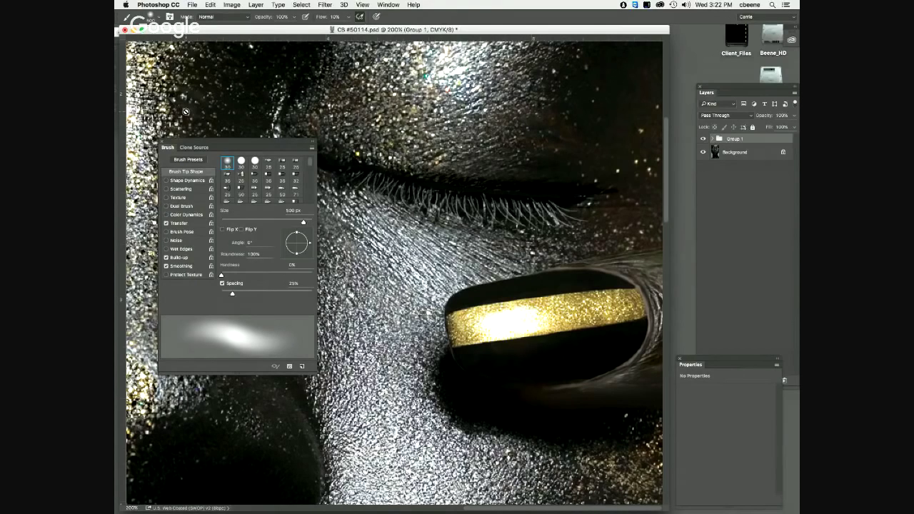
pyautogui.click(185, 113)
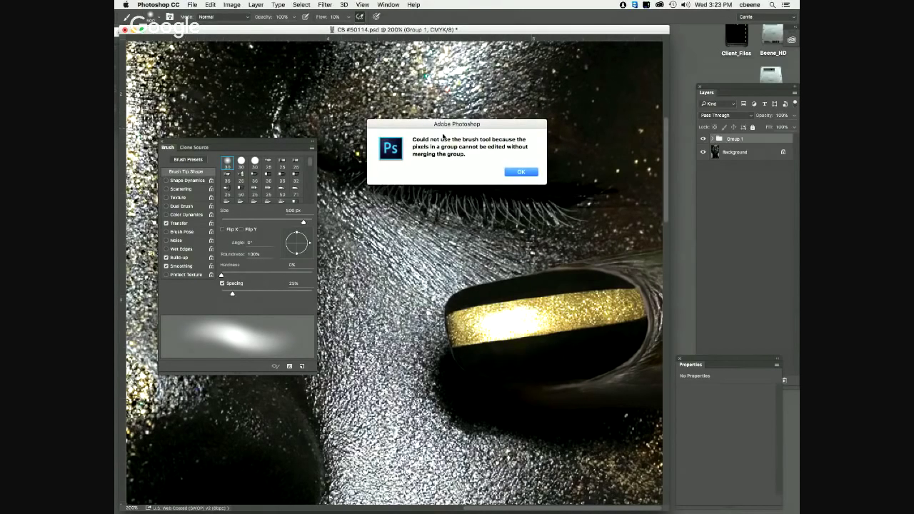
pyautogui.click(509, 170)
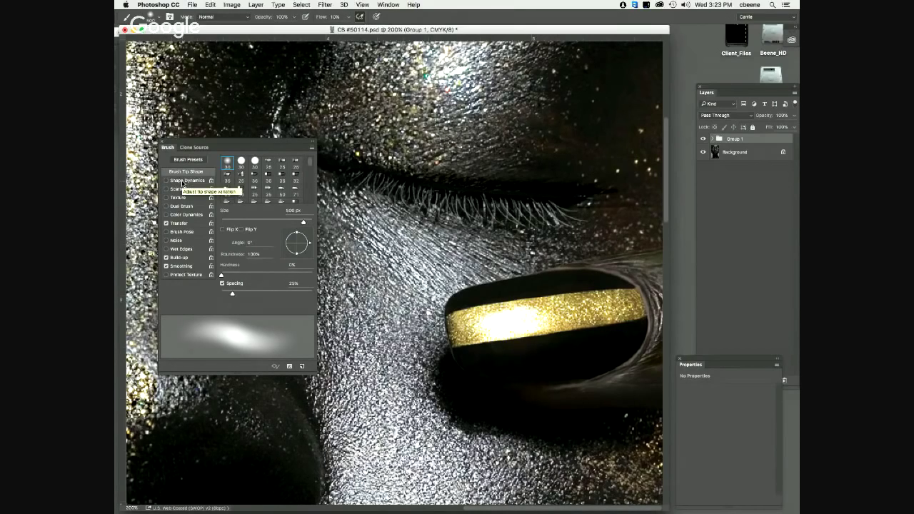
# Step: Load the hair fade_02 preset and show its Shape Dynamics: 57% size jitter, 100% angle jitter
pyautogui.click(138, 20)
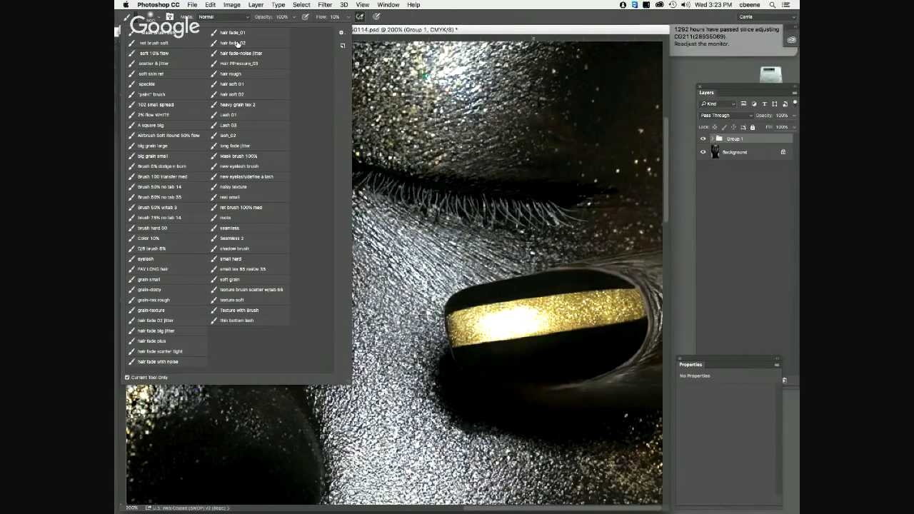
pyautogui.click(237, 44)
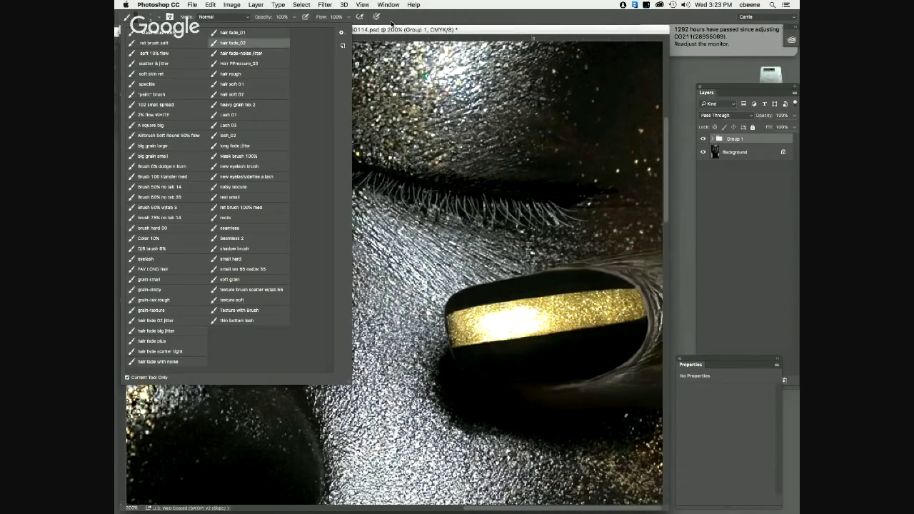
pyautogui.press('F5')
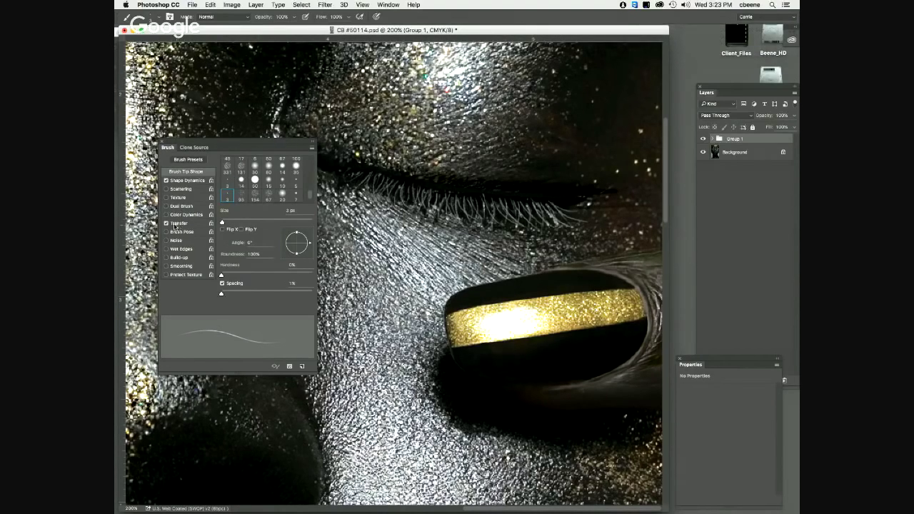
pyautogui.click(187, 180)
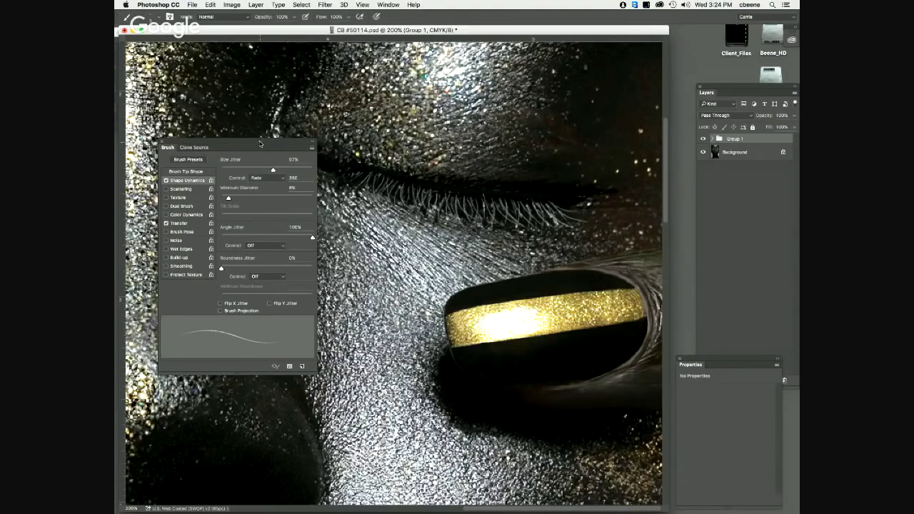
# Step: Drag the Brush settings panel off the left edge so the eye close-up is clear
pyautogui.moveTo(241, 140); pyautogui.dragTo(118, 141)
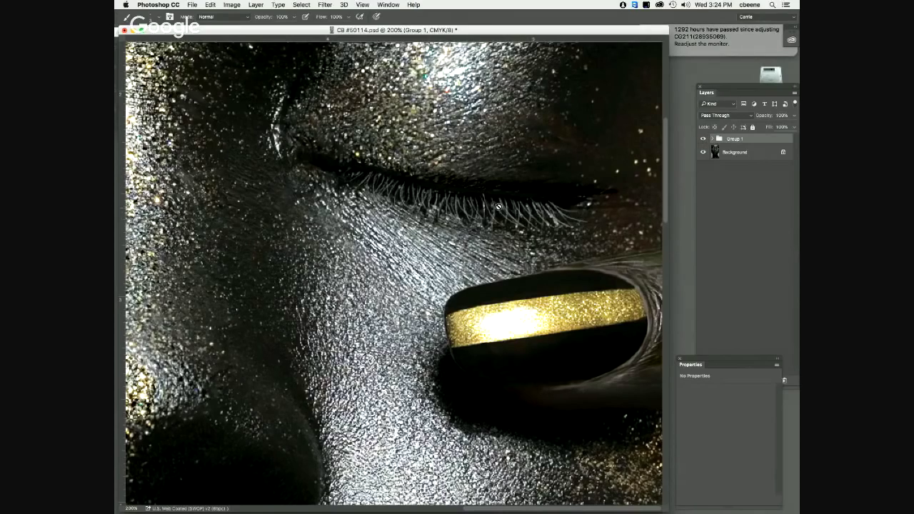
pyautogui.click(703, 139)
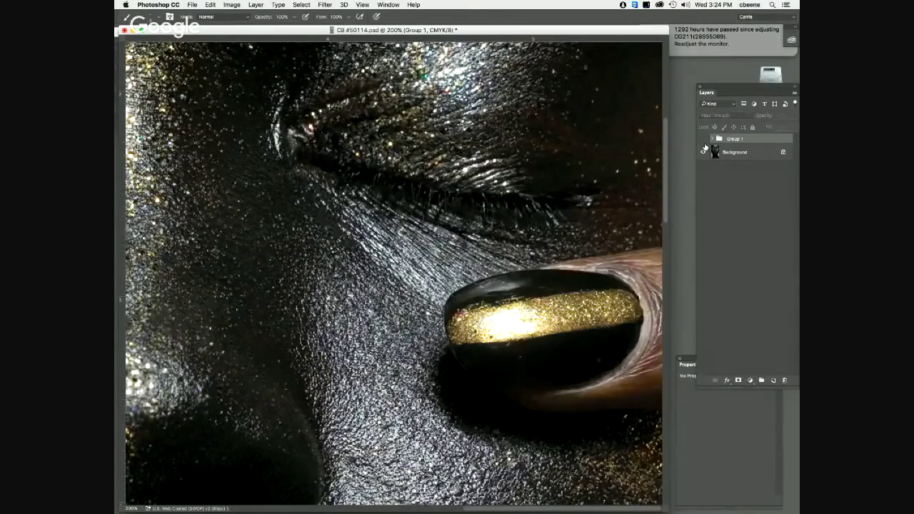
pyautogui.click(703, 140)
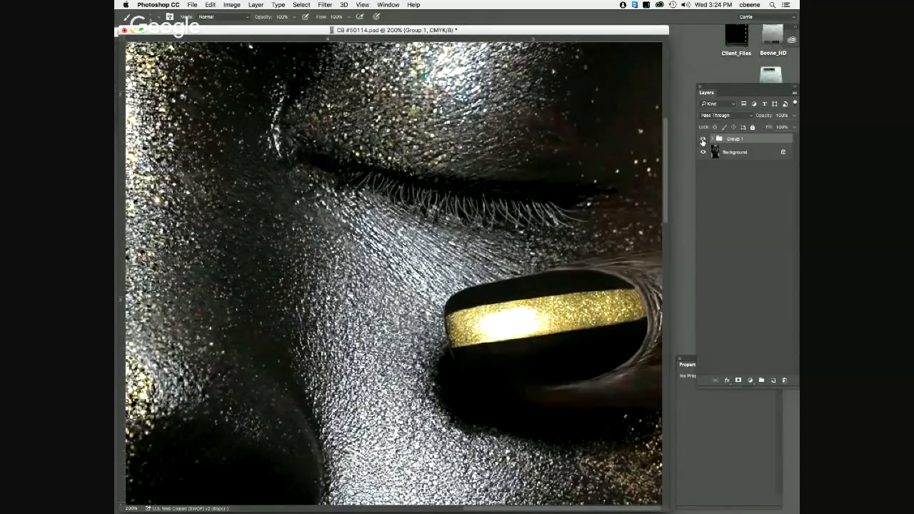
pyautogui.click(703, 141)
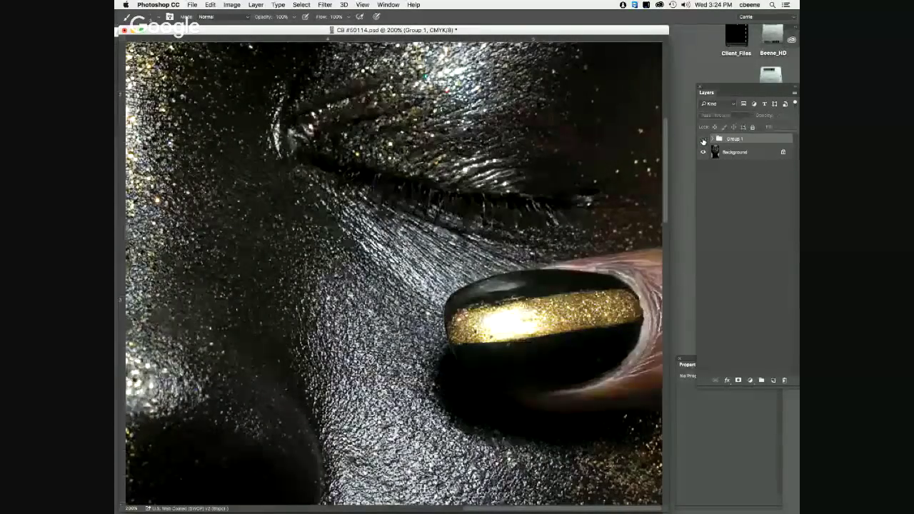
pyautogui.click(704, 141)
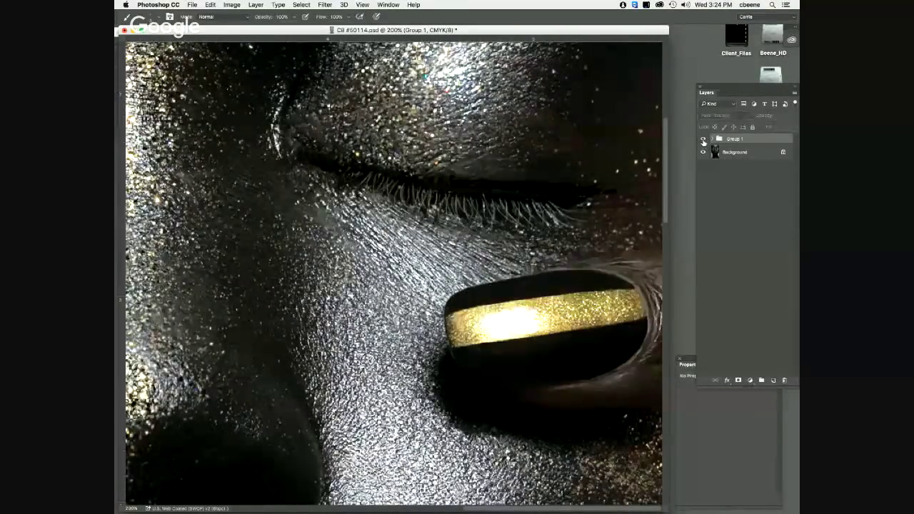
# Step: Zoom the glitter portrait out to fit and move its window aside to expose other documents
pyautogui.press('super+minus')
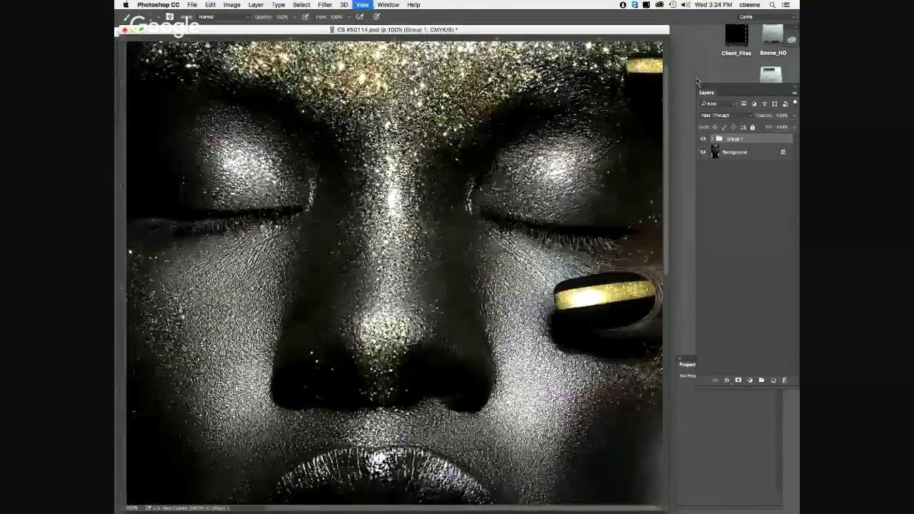
pyautogui.press('super+minus')
pyautogui.press('super+0')
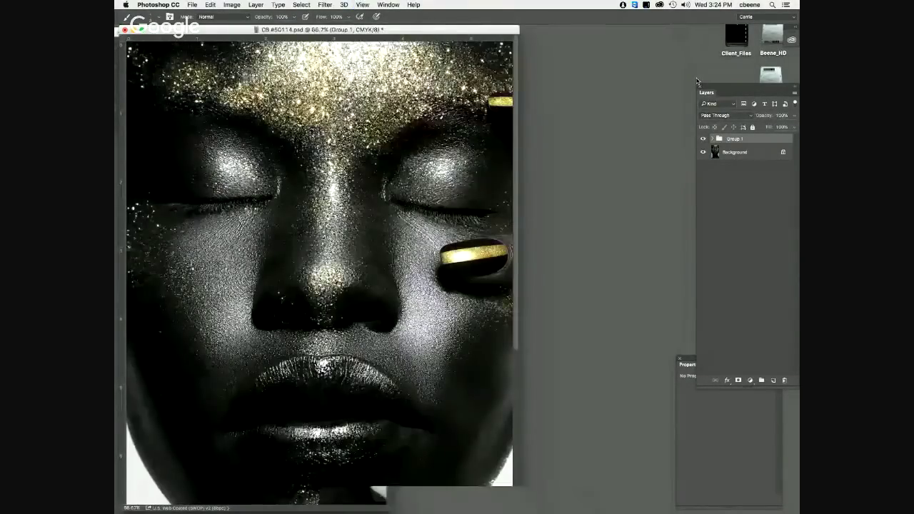
pyautogui.moveTo(356, 38); pyautogui.dragTo(556, 46)
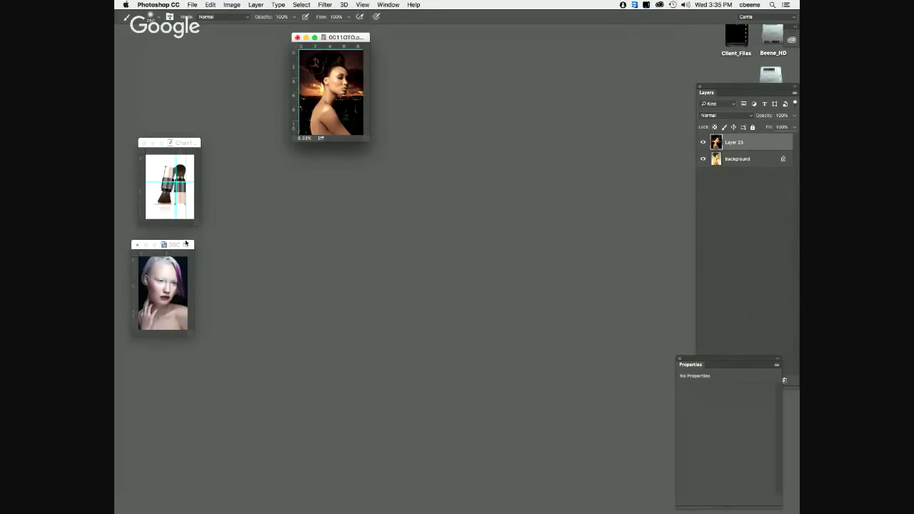
# Step: Centre the DSC platinum-haired portrait full screen, fitted, and move the Layers panel up
pyautogui.moveTo(185, 244); pyautogui.dragTo(363, 206)
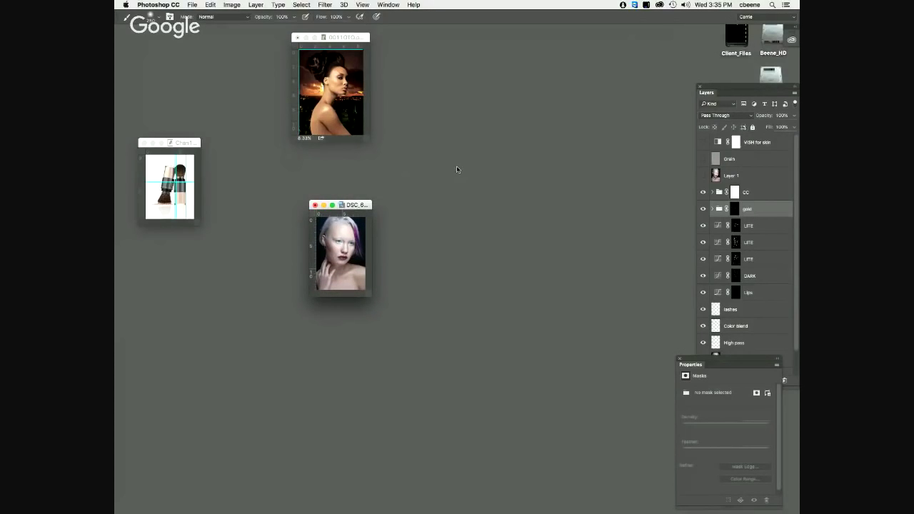
pyautogui.press('f')
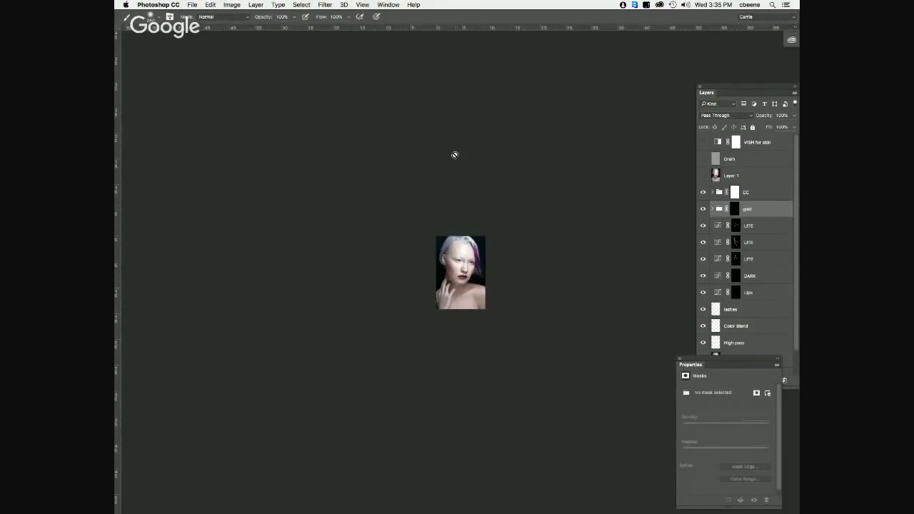
pyautogui.press('super+0')
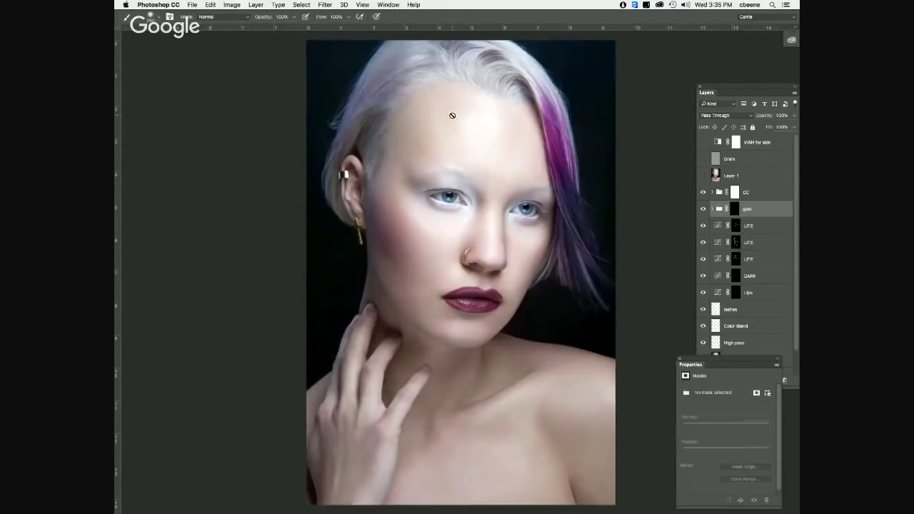
pyautogui.moveTo(540, 224); pyautogui.dragTo(470, 224)
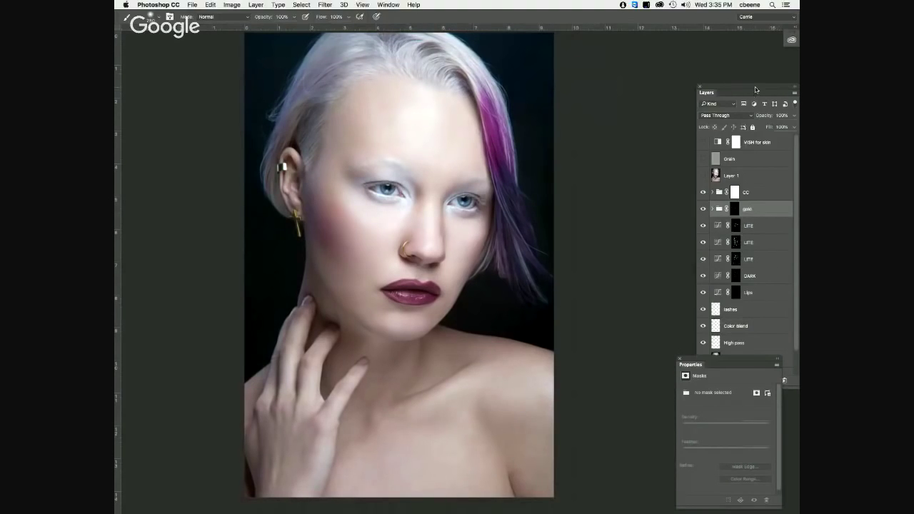
pyautogui.moveTo(756, 91); pyautogui.dragTo(675, 47)
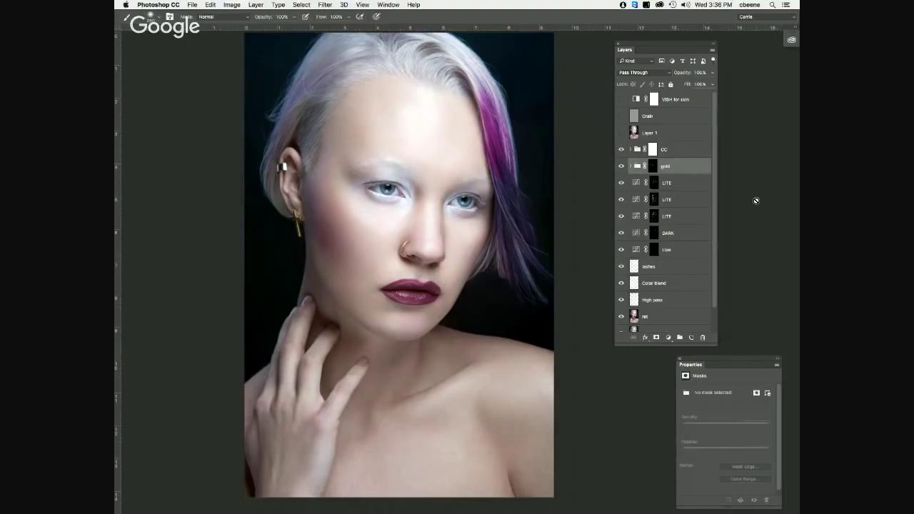
# Step: Move the Properties panel down and stretch the Layers panel to reveal MY conversion and RAW
pyautogui.moveTo(746, 363); pyautogui.dragTo(759, 379)
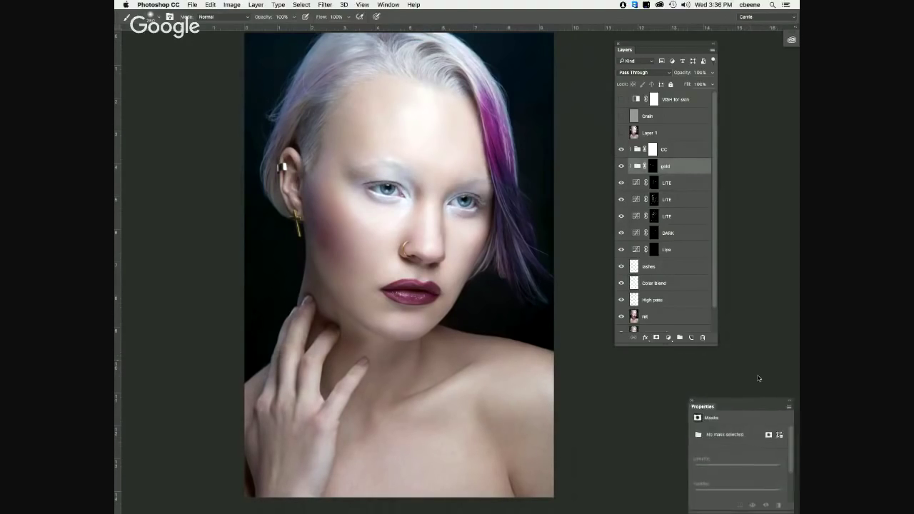
pyautogui.moveTo(717, 346); pyautogui.dragTo(726, 381)
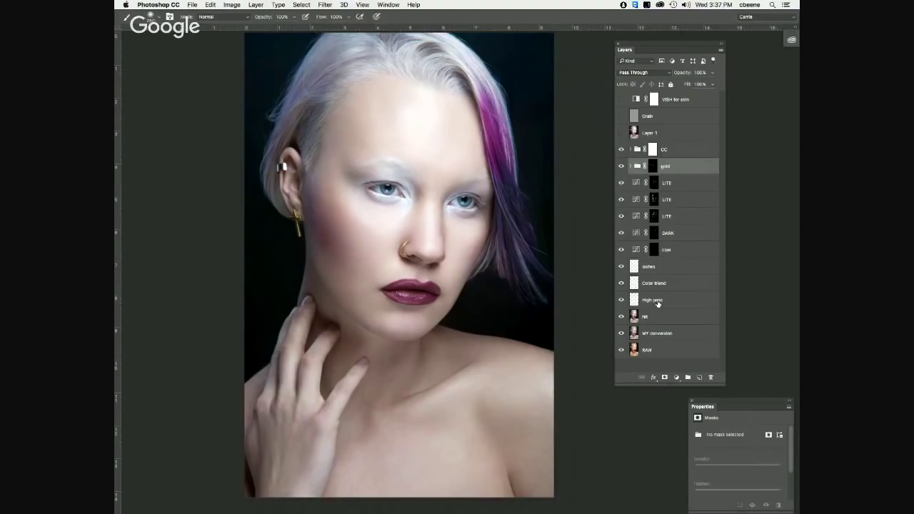
# Step: Option-click RAW's eye to show only the original, then zoom and centre on the face
pyautogui.keyDown('alt'); pyautogui.click(621, 350); pyautogui.keyUp('alt')
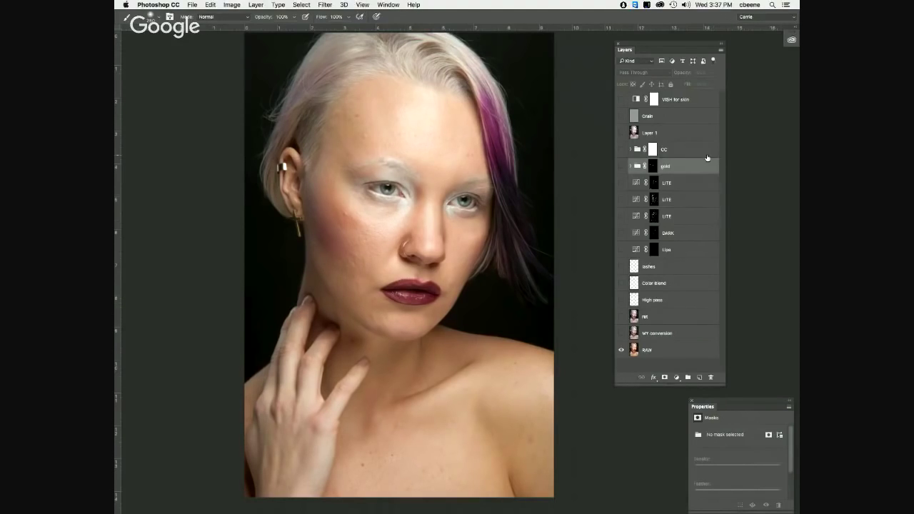
pyautogui.press('super+equal')
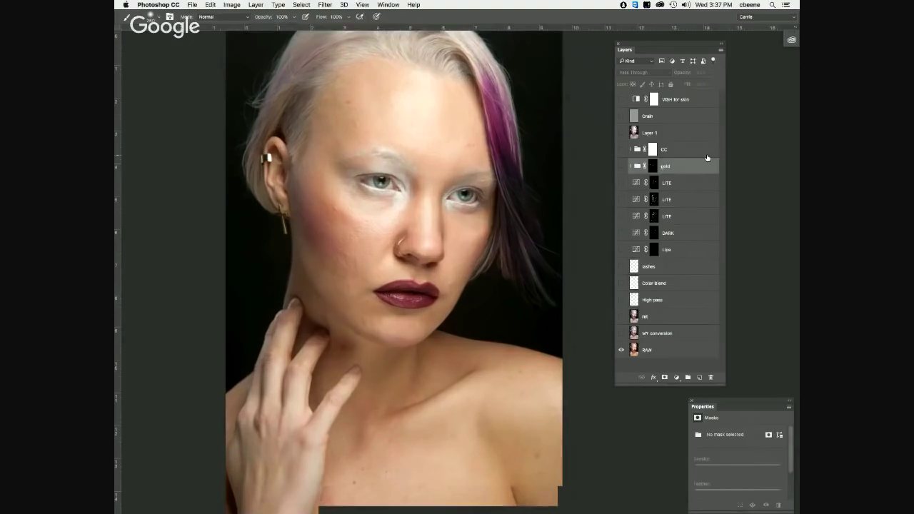
pyautogui.moveTo(448, 249); pyautogui.dragTo(481, 283)
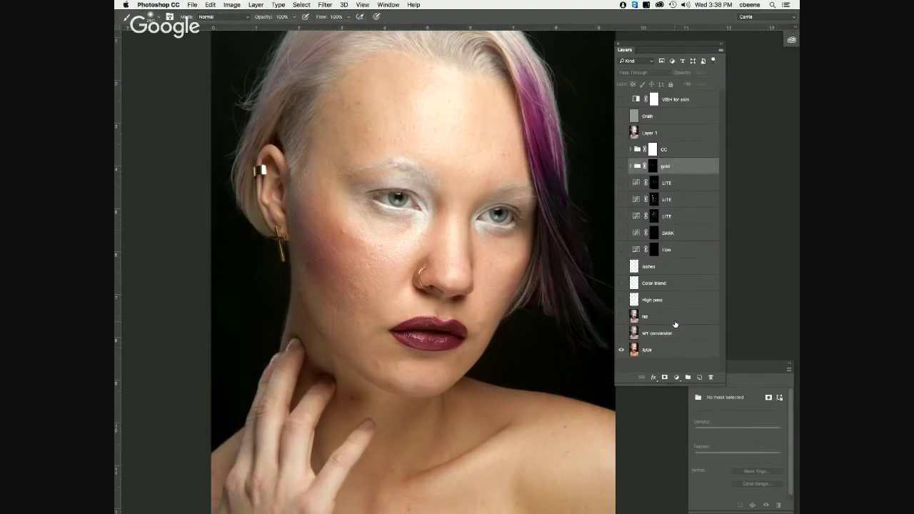
# Step: Toggle MY conversion on and off over RAW to compare colour, leaving it visible
pyautogui.click(621, 334)
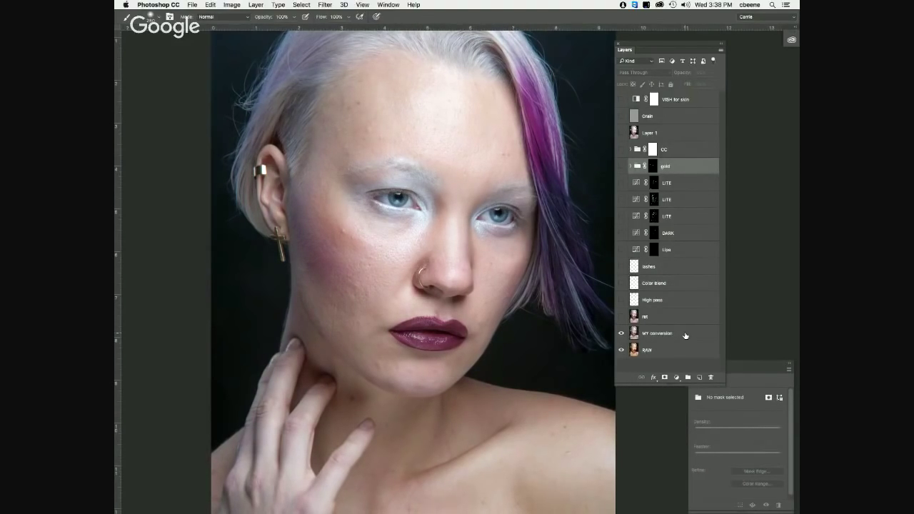
pyautogui.click(622, 334)
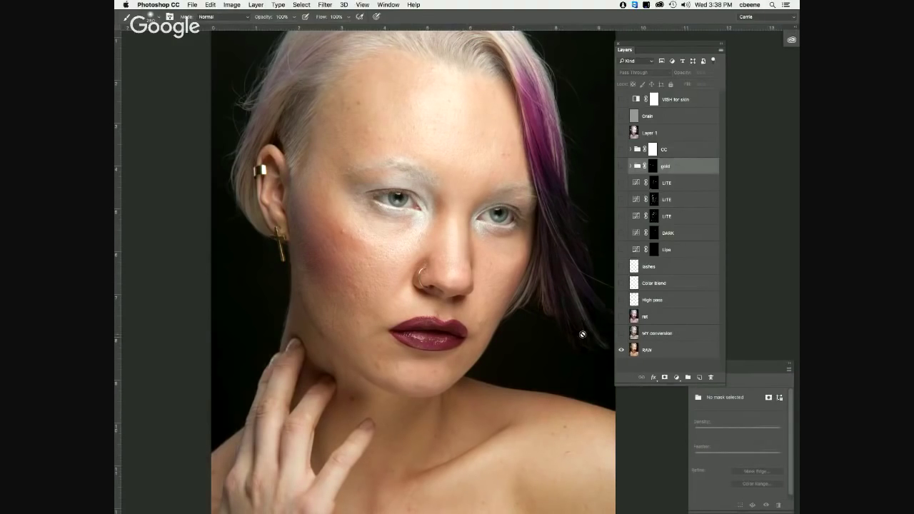
pyautogui.click(622, 333)
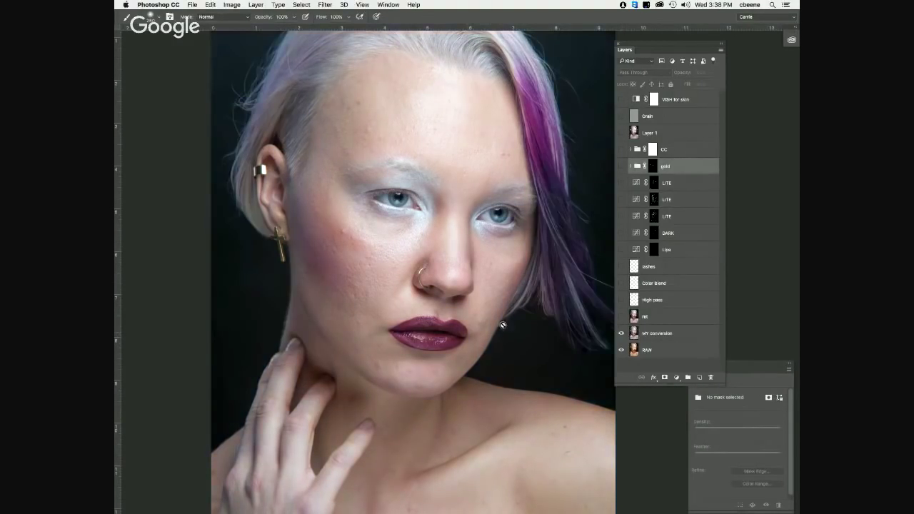
pyautogui.moveTo(522, 318); pyautogui.dragTo(496, 321)
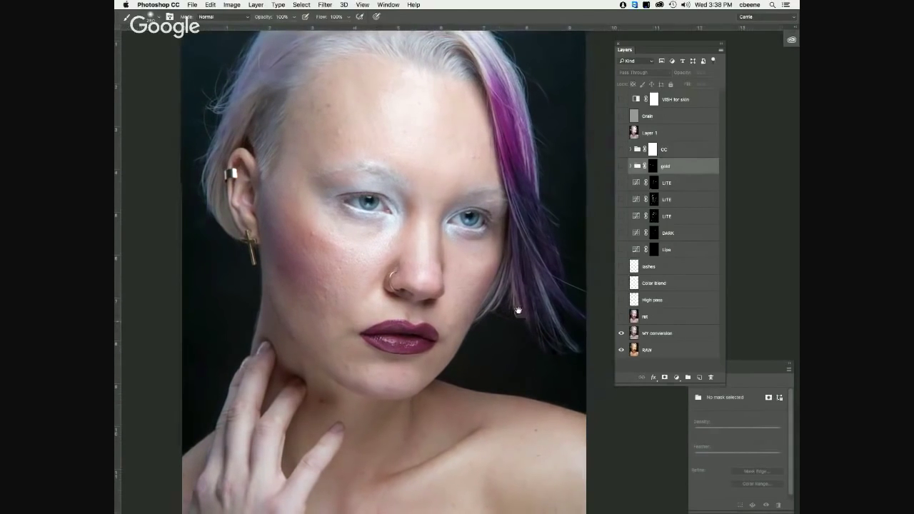
pyautogui.click(622, 334)
pyautogui.click(622, 333)
pyautogui.click(622, 333)
pyautogui.click(621, 334)
# Step: Turn on the ret skin retouch layer and zoom in across the face
pyautogui.click(621, 317)
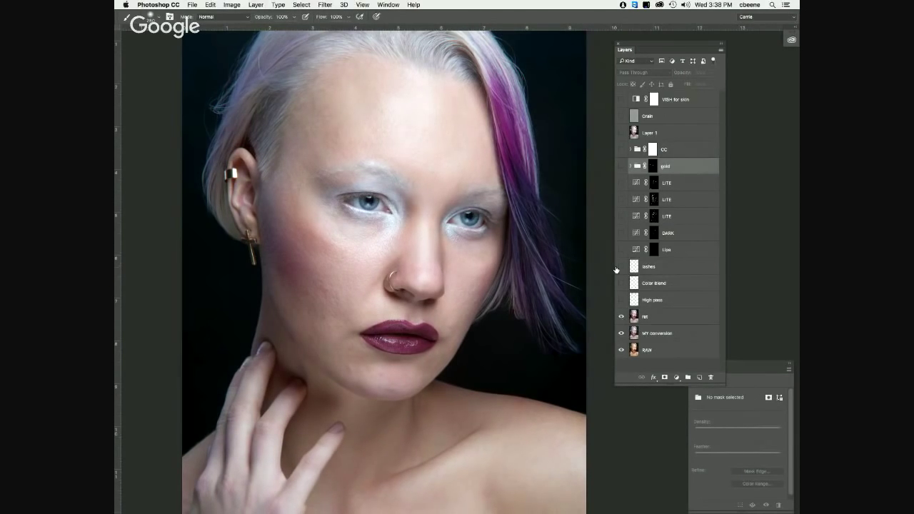
pyautogui.press('super+equal')
pyautogui.moveTo(393, 279); pyautogui.dragTo(467, 296)
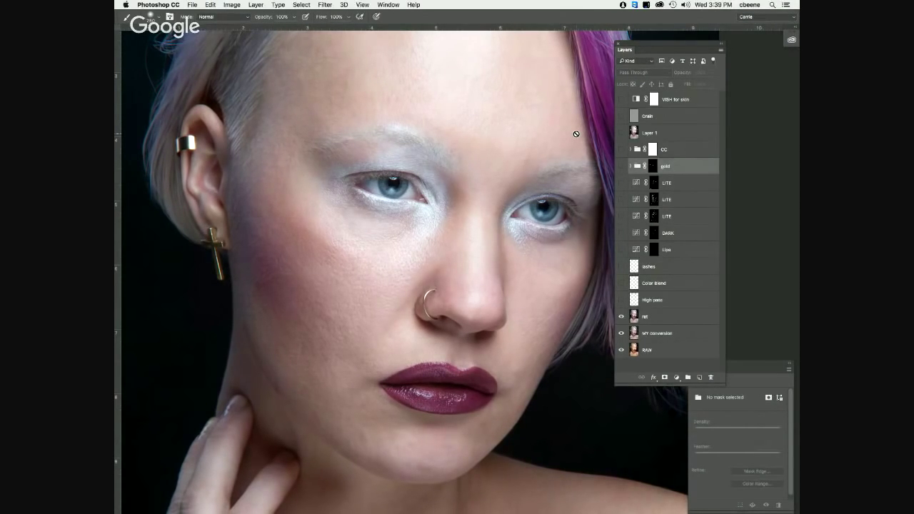
pyautogui.click(622, 317)
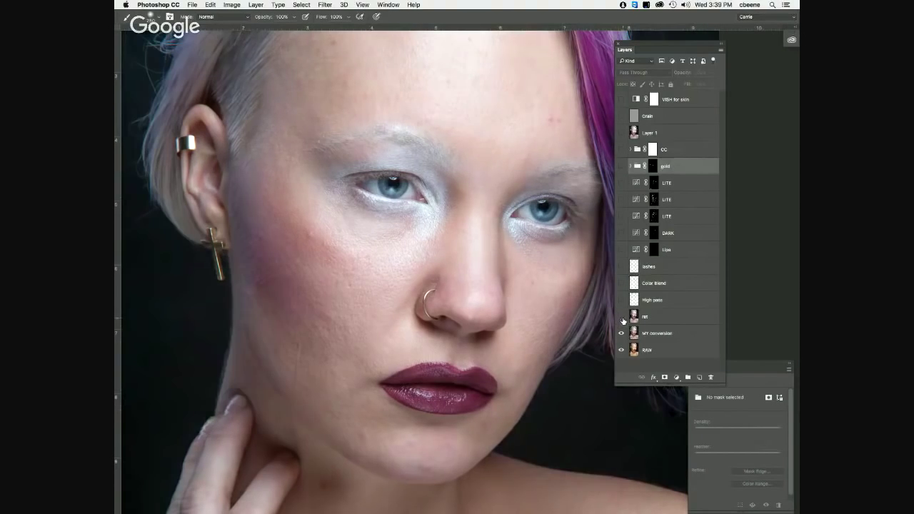
pyautogui.click(622, 317)
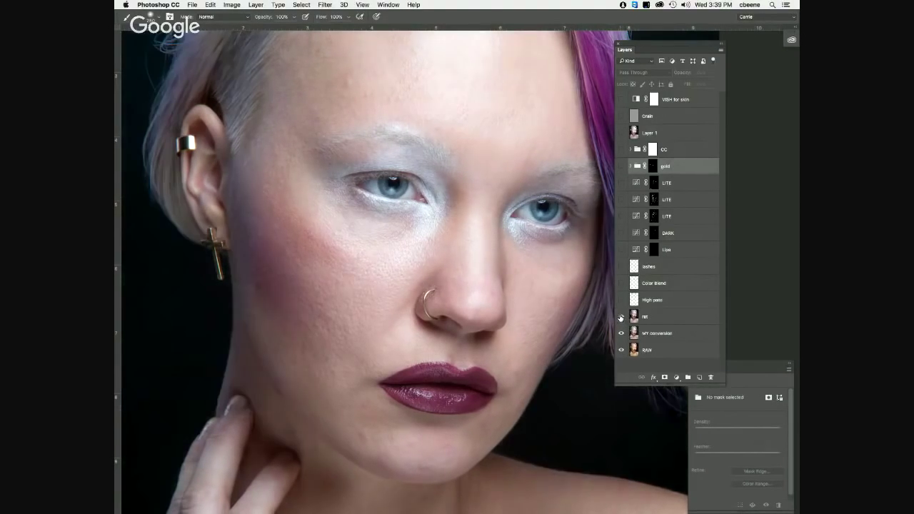
pyautogui.click(622, 316)
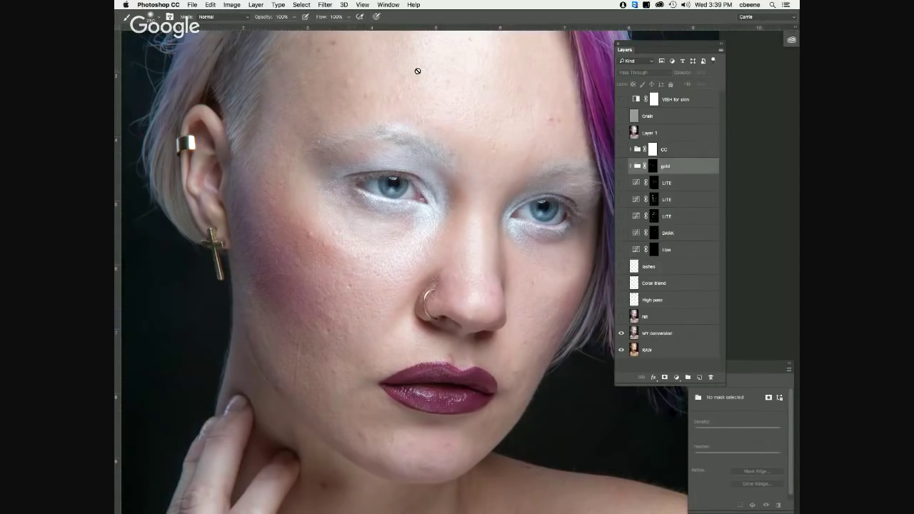
pyautogui.click(621, 316)
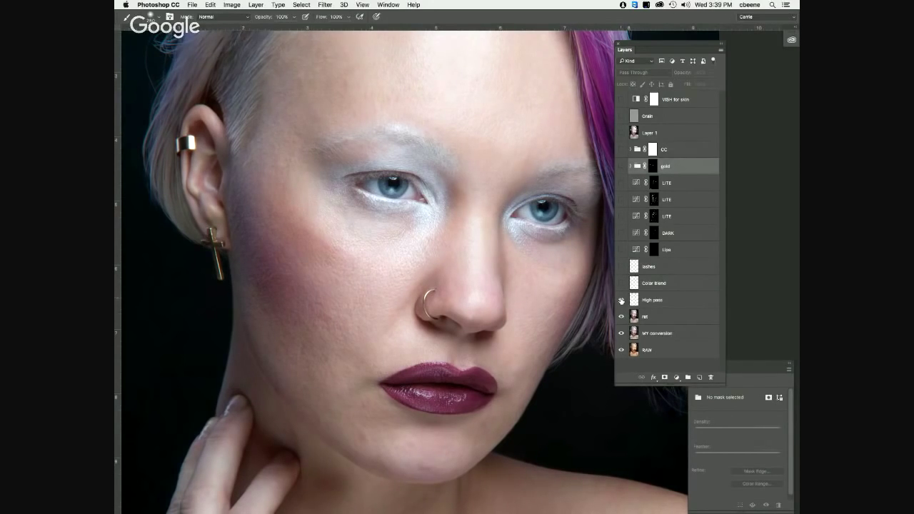
# Step: Solo the High pass layer twice to inspect it, zooming in on the face, then restore the other layers
pyautogui.keyDown('alt'); pyautogui.click(621, 300); pyautogui.keyUp('alt')
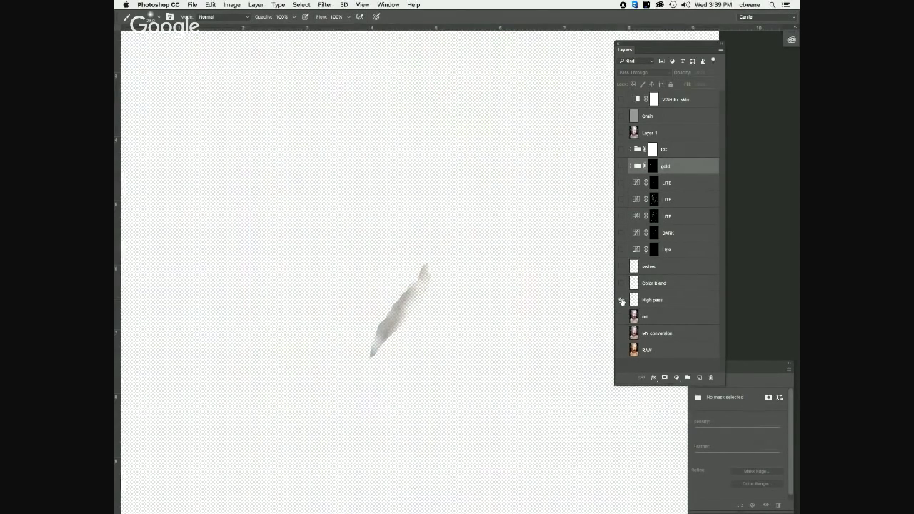
pyautogui.keyDown('alt'); pyautogui.click(622, 300); pyautogui.keyUp('alt')
pyautogui.press('super+equal')
pyautogui.press('super+equal')
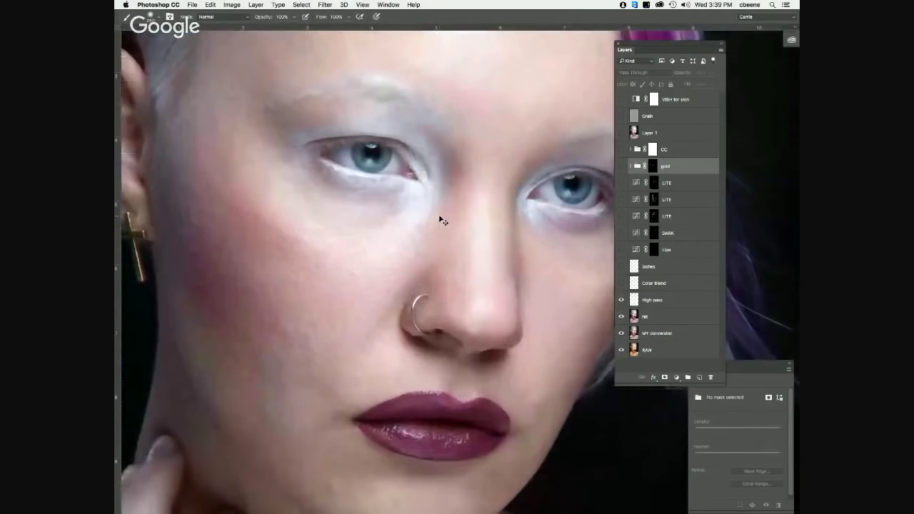
pyautogui.scroll(-2, 422, 284)
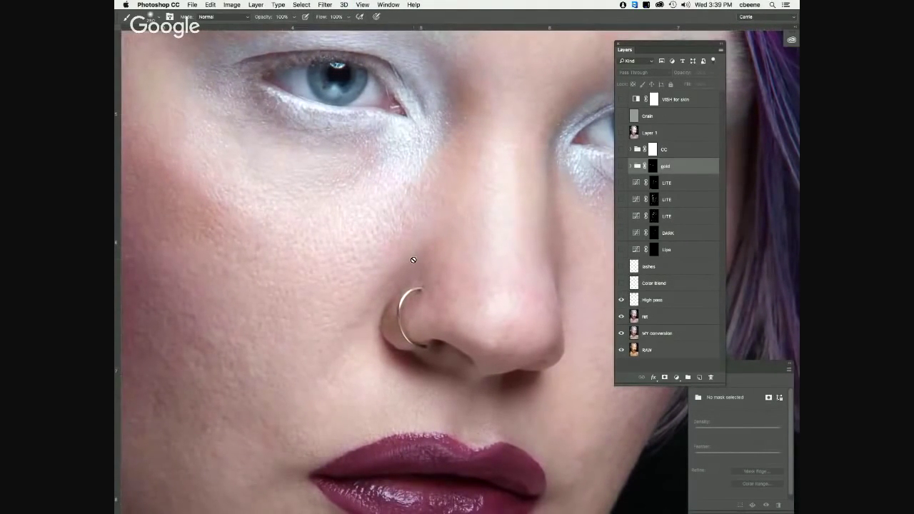
pyautogui.keyDown('alt'); pyautogui.click(622, 300); pyautogui.keyUp('alt')
pyautogui.keyDown('alt'); pyautogui.click(622, 300); pyautogui.keyUp('alt')
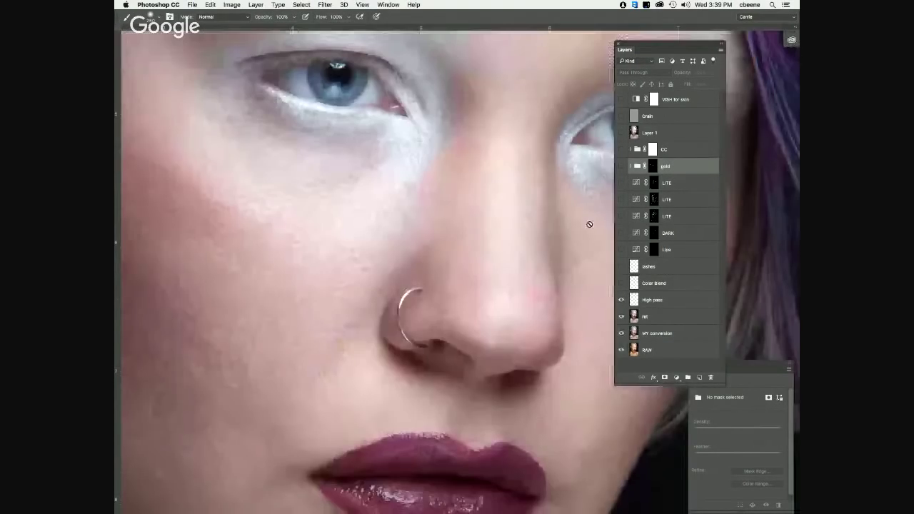
pyautogui.scroll(-1, 593, 164)
pyautogui.scroll(-2, 598, 169)
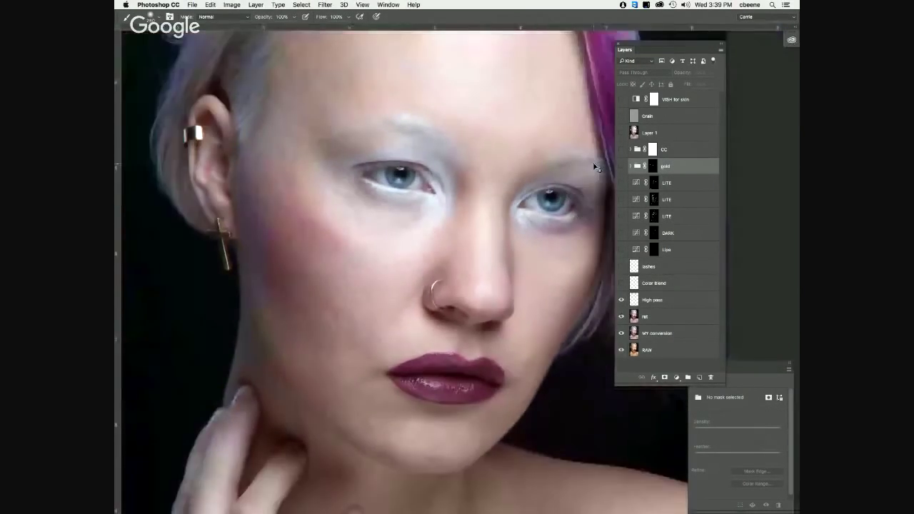
pyautogui.scroll(1, 449, 305)
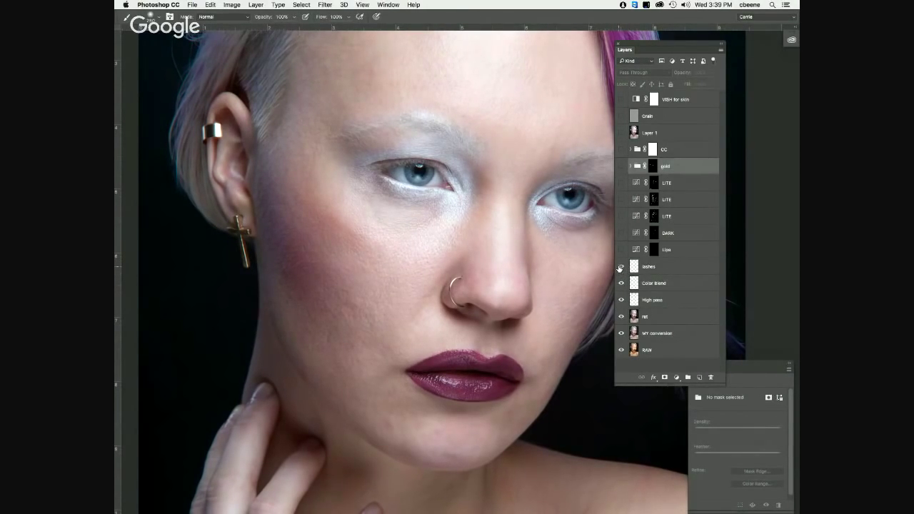
# Step: Compare the eyes with and without the lashes layer up close, then zoom back out to the whole head
pyautogui.click(621, 267)
pyautogui.click(621, 267)
pyautogui.click(621, 268)
pyautogui.scroll(4, 419, 229)
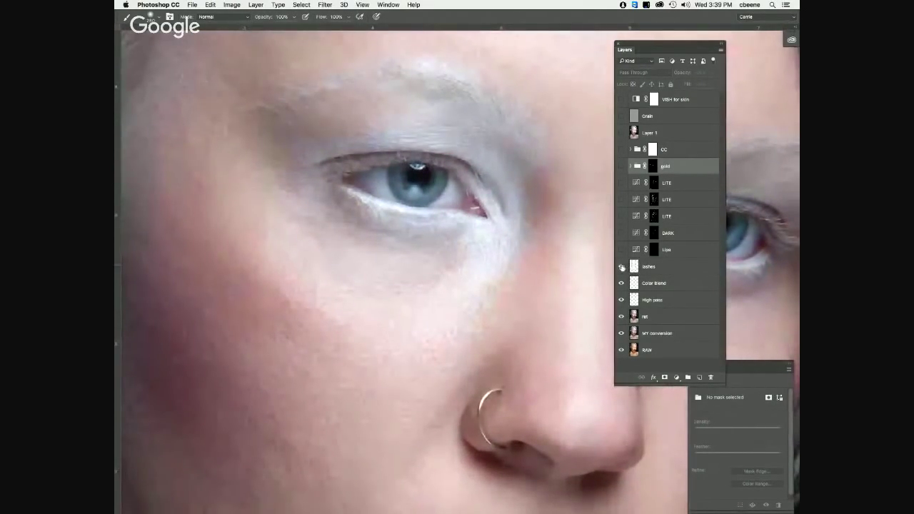
pyautogui.click(621, 267)
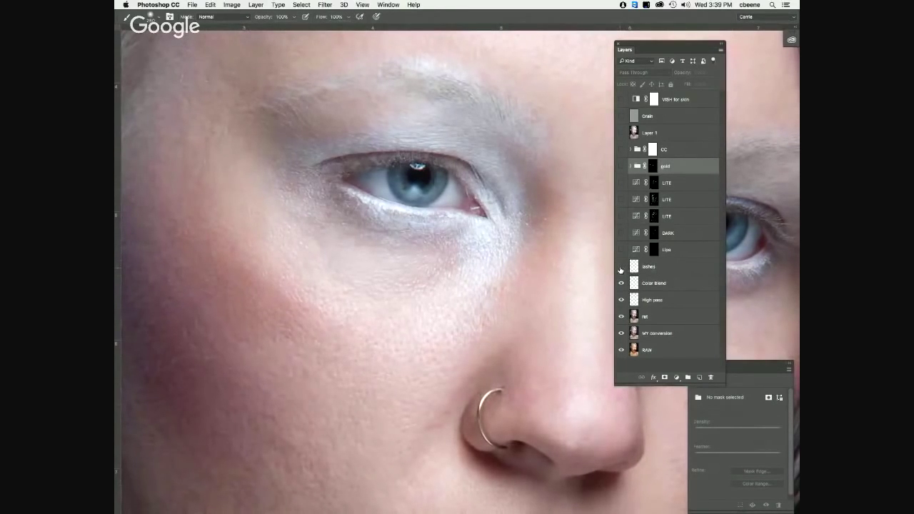
pyautogui.click(621, 267)
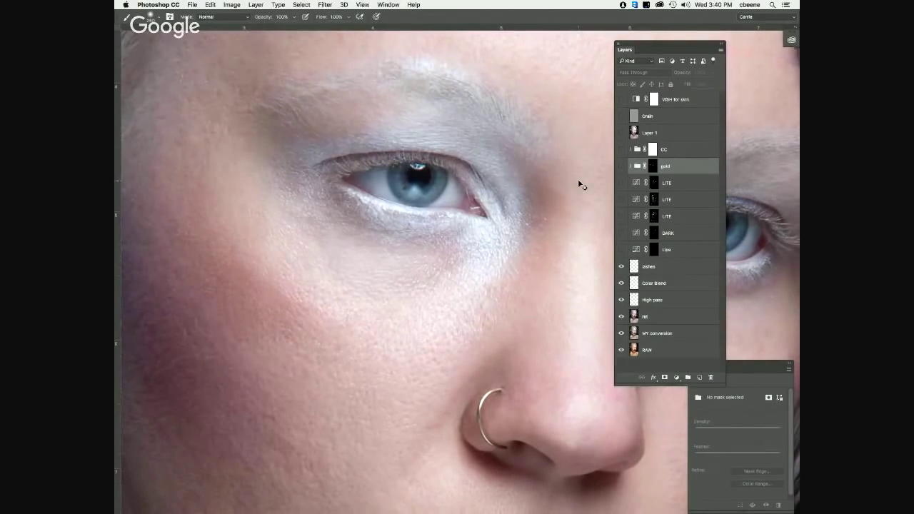
pyautogui.press('super+minus')
pyautogui.press('super+minus')
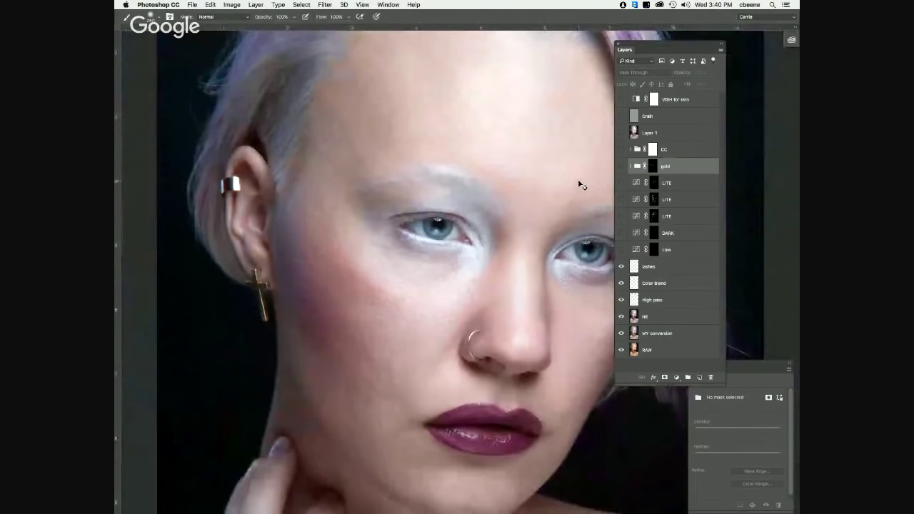
pyautogui.press('super+minus')
pyautogui.hscroll(2, 367, 272)
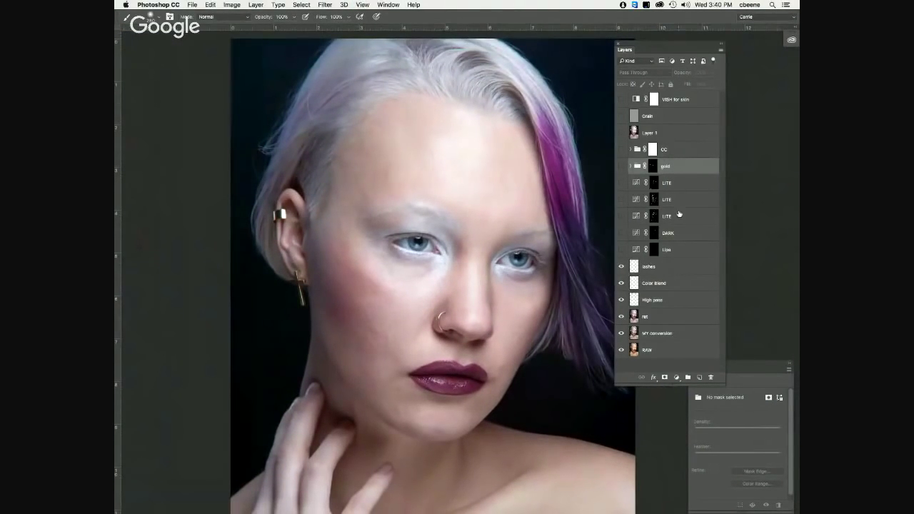
# Step: Preview the DARK layer briefly, then turn on Lips and view its black mask on its own
pyautogui.click(621, 233)
pyautogui.click(621, 233)
pyautogui.click(621, 250)
pyautogui.keyDown('alt'); pyautogui.click(655, 250); pyautogui.keyUp('alt')
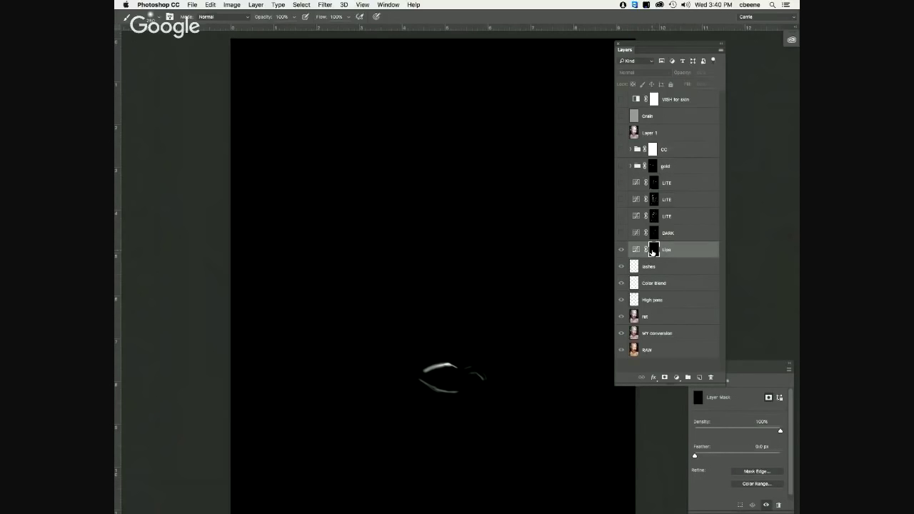
pyautogui.keyDown('alt'); pyautogui.click(653, 250); pyautogui.keyUp('alt')
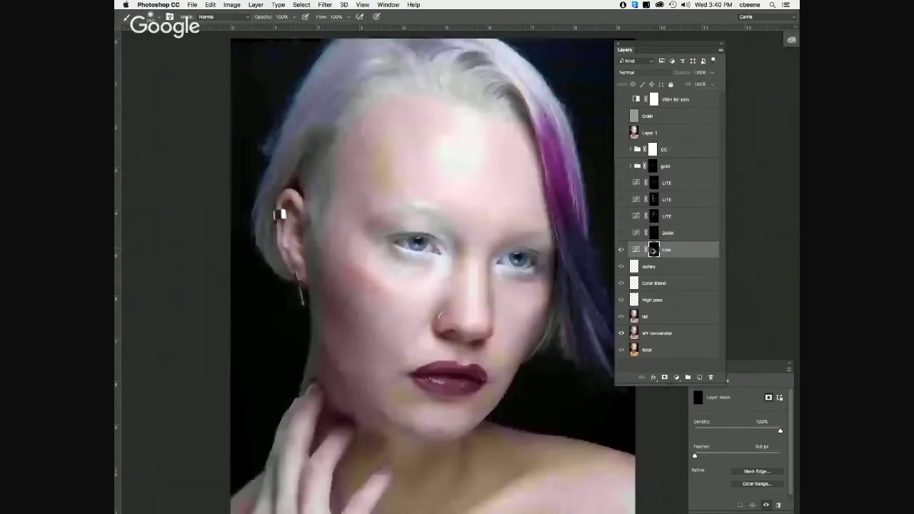
# Step: Compare the lips with and without the Lips layer
pyautogui.click(621, 251)
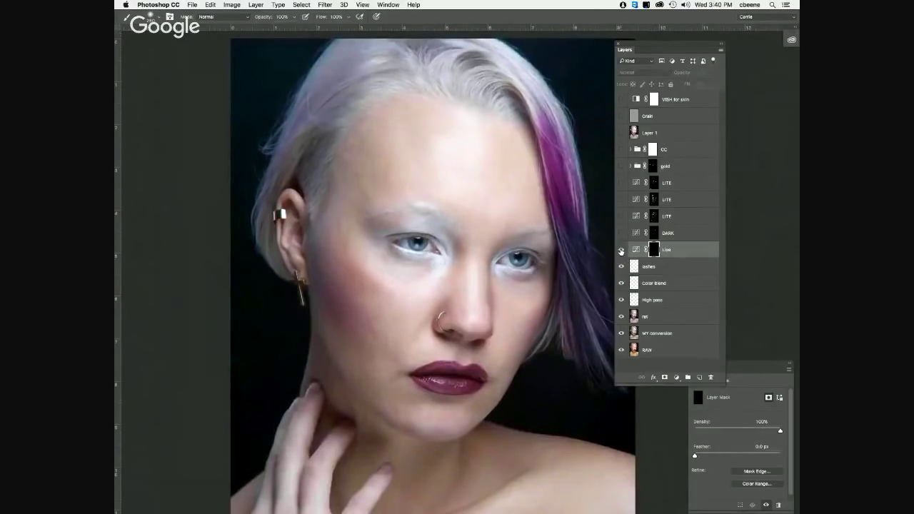
pyautogui.click(621, 250)
pyautogui.click(621, 250)
pyautogui.click(621, 250)
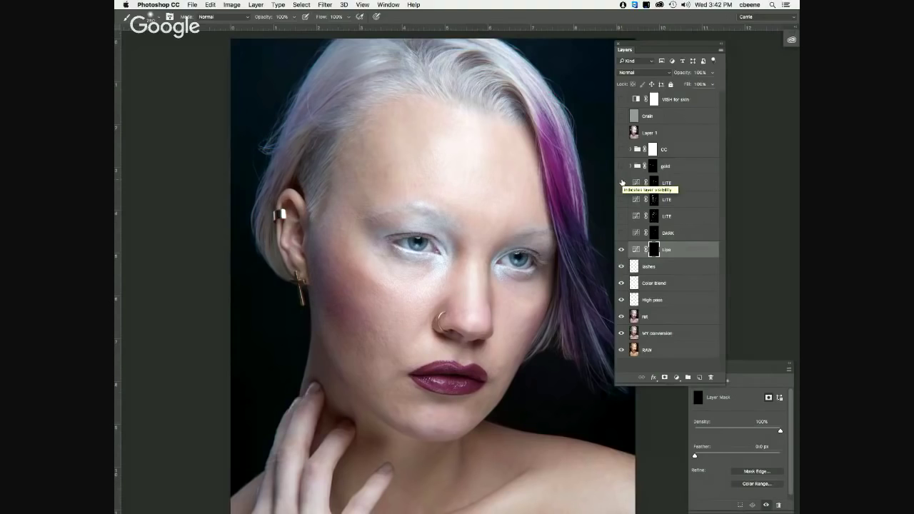
# Step: Compare the face with DARK and the three LITE layers on and off, leaving them hidden
pyautogui.moveTo(622, 183); pyautogui.dragTo(621, 233)
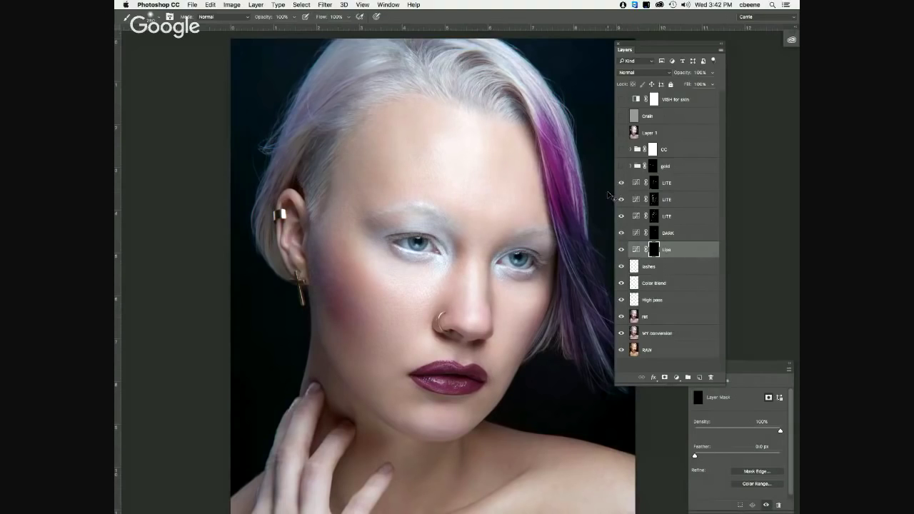
pyautogui.press('super+plus')
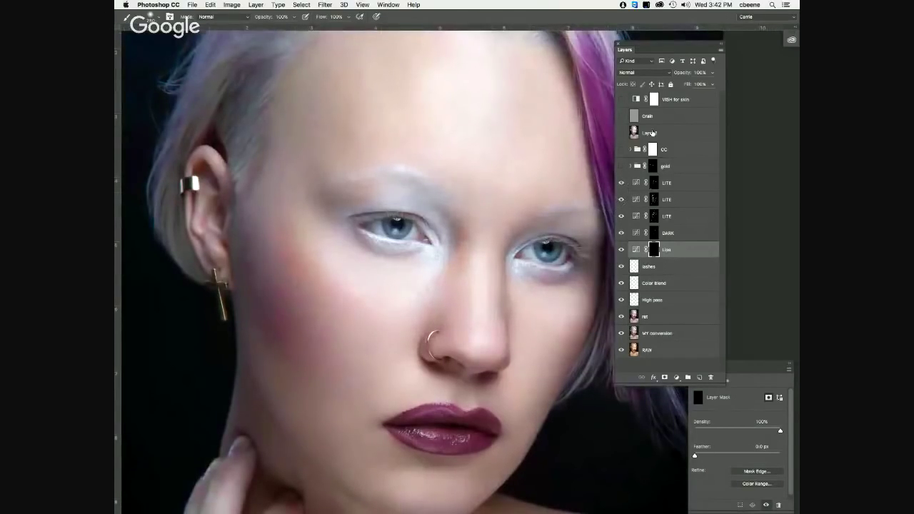
pyautogui.moveTo(621, 184); pyautogui.dragTo(624, 229)
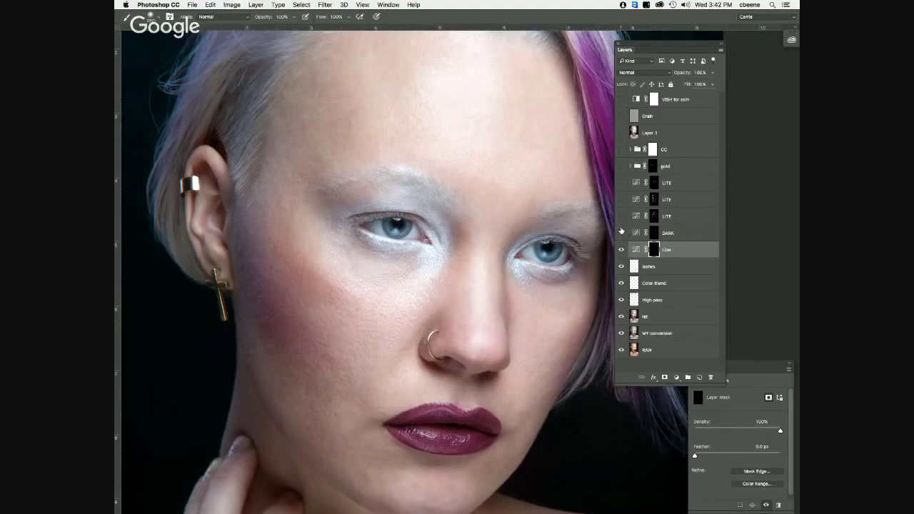
pyautogui.click(622, 231)
pyautogui.moveTo(621, 213); pyautogui.dragTo(621, 192)
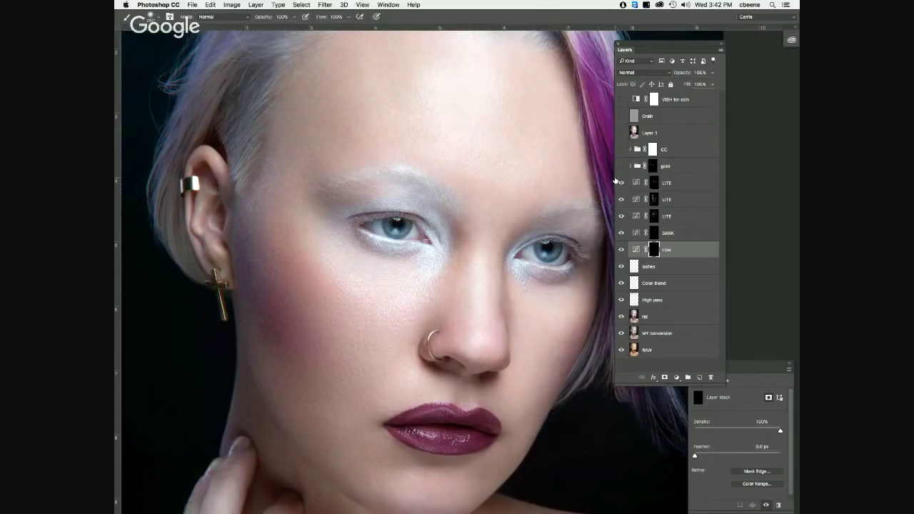
pyautogui.moveTo(619, 182); pyautogui.dragTo(622, 219)
pyautogui.click(621, 234)
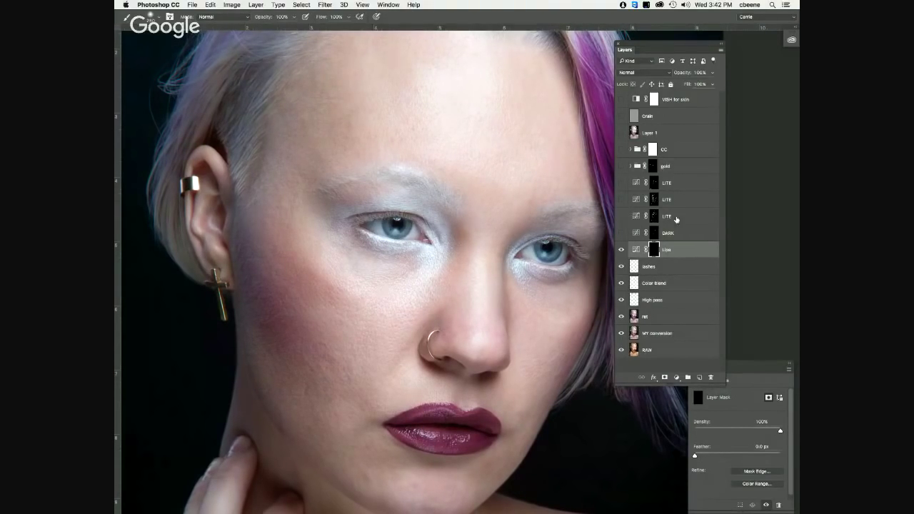
pyautogui.click(636, 216)
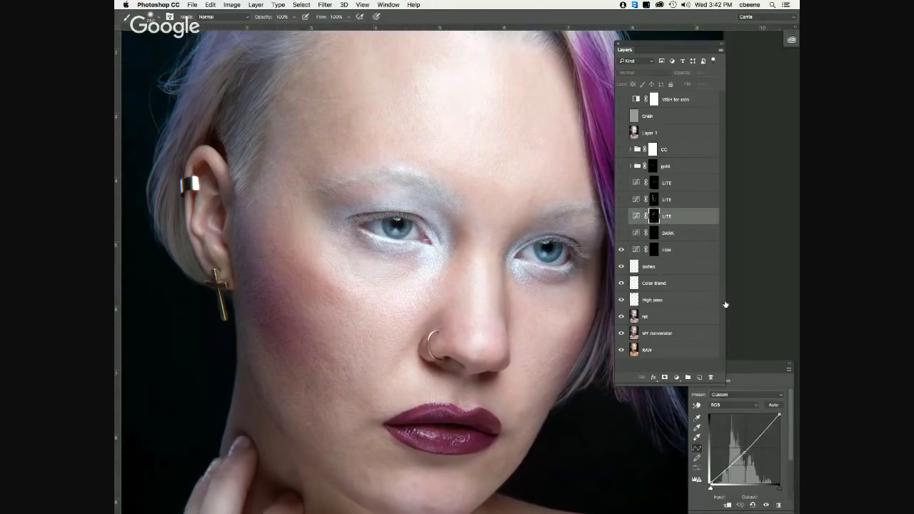
pyautogui.moveTo(760, 367); pyautogui.dragTo(550, 113)
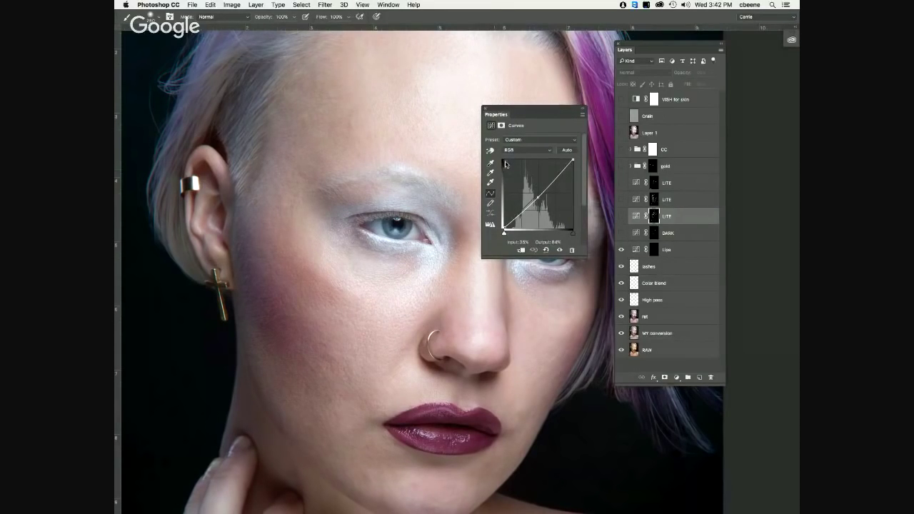
pyautogui.moveTo(538, 197); pyautogui.dragTo(532, 193)
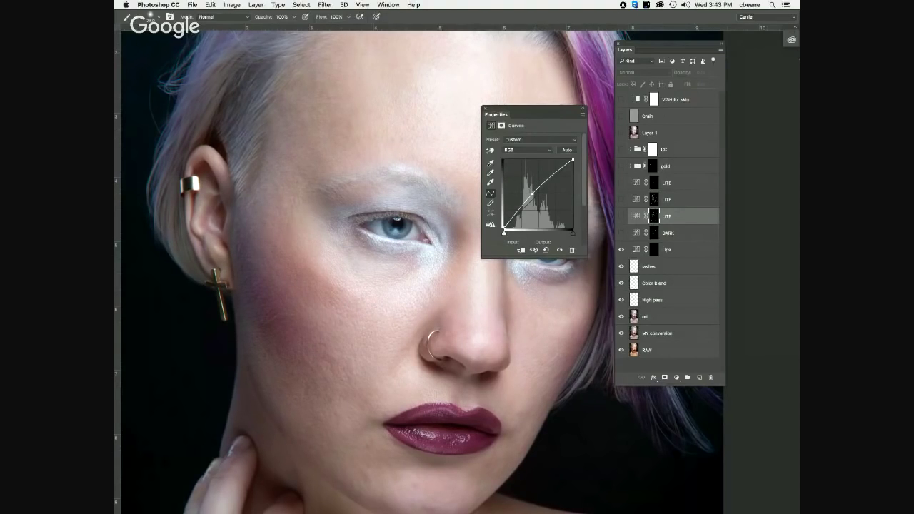
pyautogui.press('super+z')
pyautogui.click(582, 116)
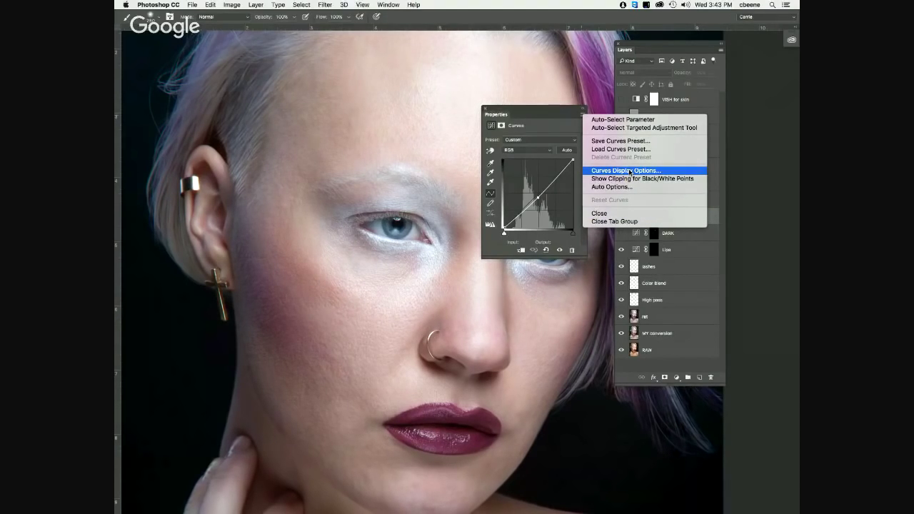
pyautogui.click(557, 117)
pyautogui.moveTo(559, 110); pyautogui.dragTo(747, 407)
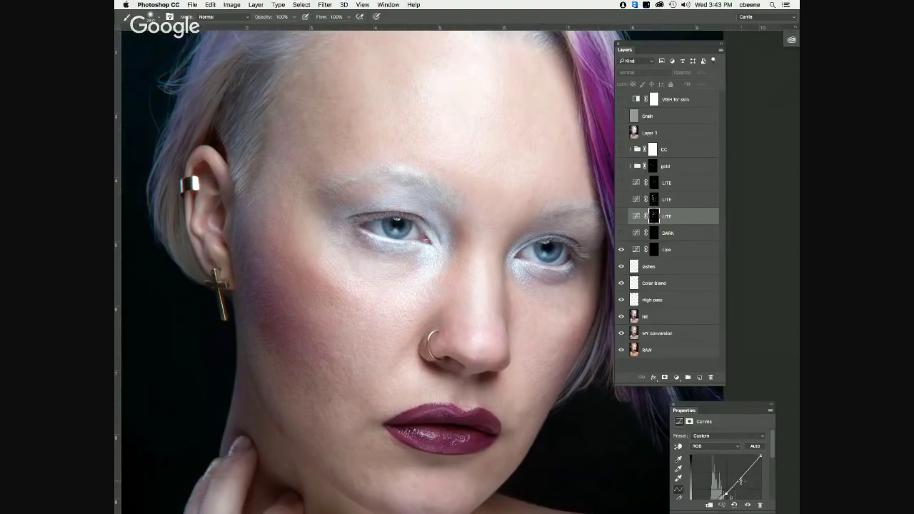
# Step: Show the third, second and top LITE layers, then zoom in on the cheek and nose
pyautogui.click(621, 217)
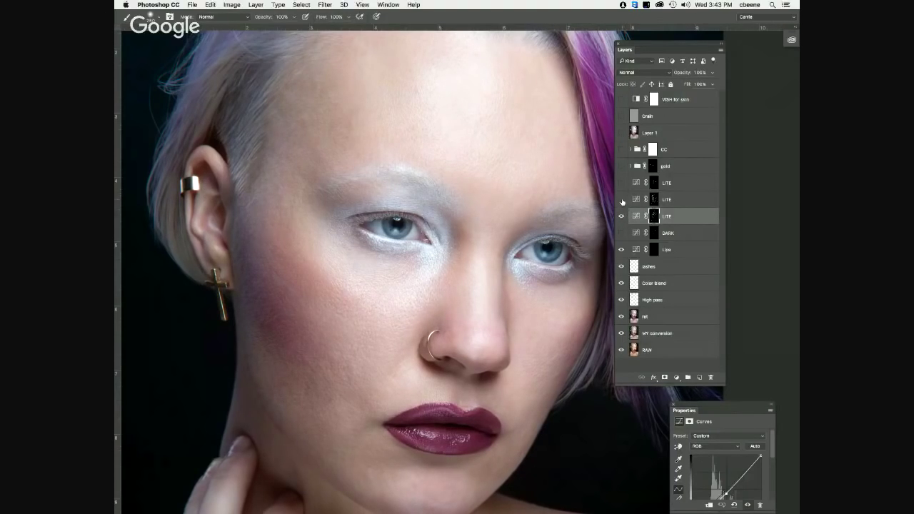
pyautogui.click(622, 199)
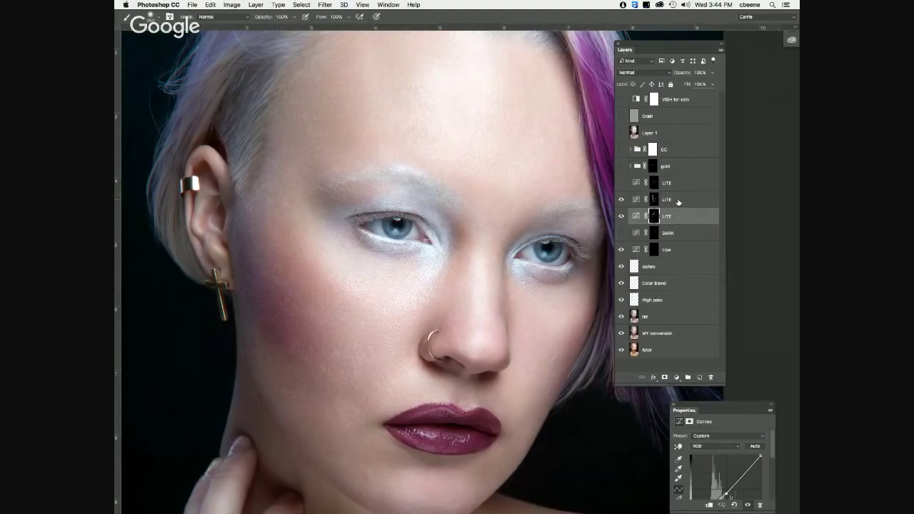
pyautogui.click(621, 183)
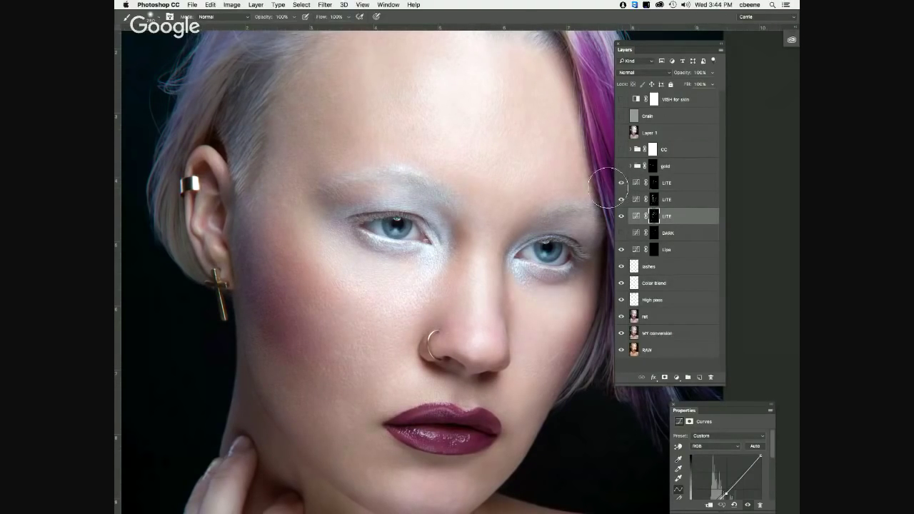
pyautogui.press('super+h')
pyautogui.press('super+equal')
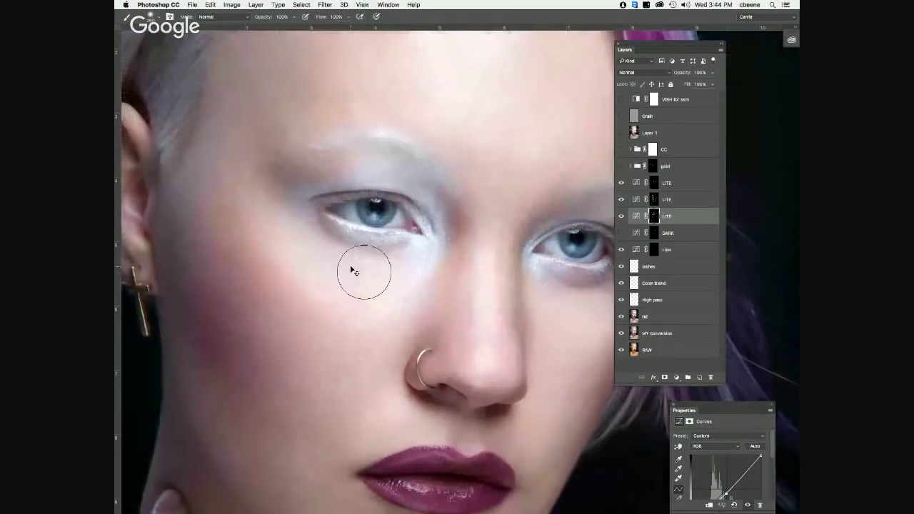
pyautogui.moveTo(392, 321); pyautogui.dragTo(458, 208)
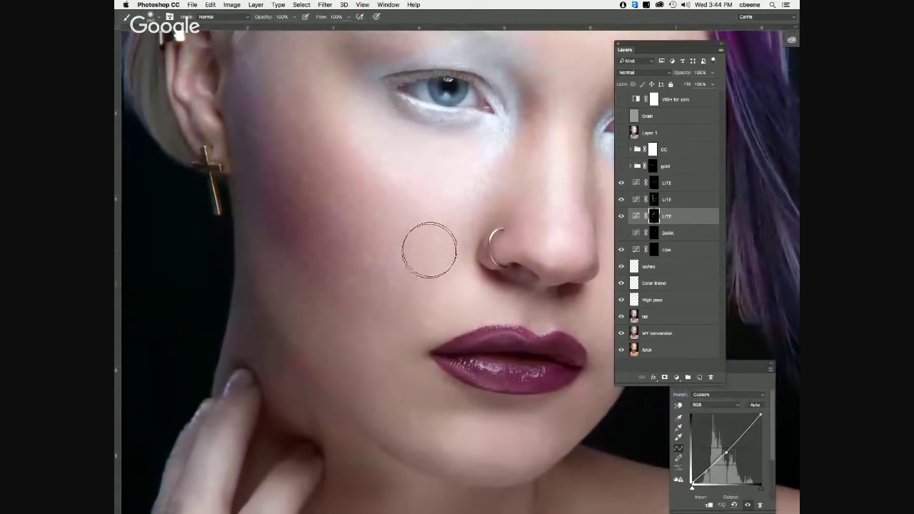
pyautogui.press('v')
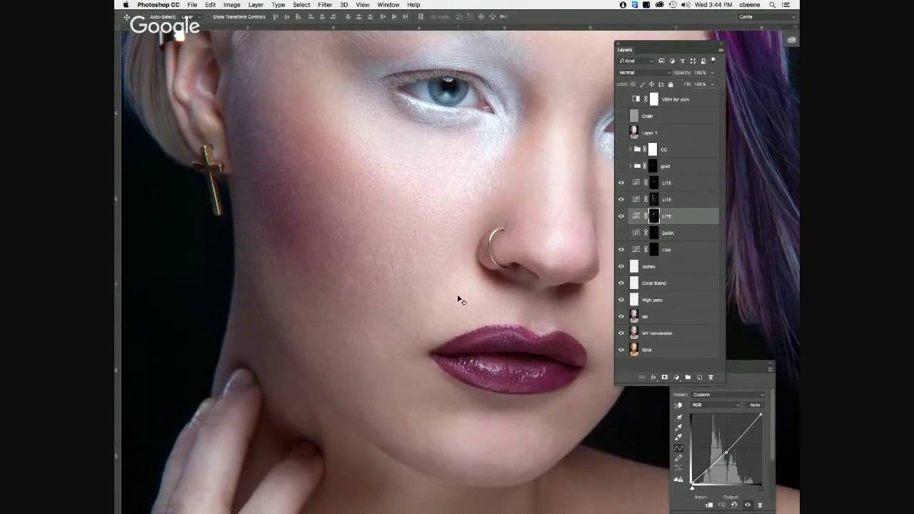
# Step: Show the DARK burn layer and zoom out to view the whole portrait
pyautogui.click(621, 234)
pyautogui.press('super+minus')
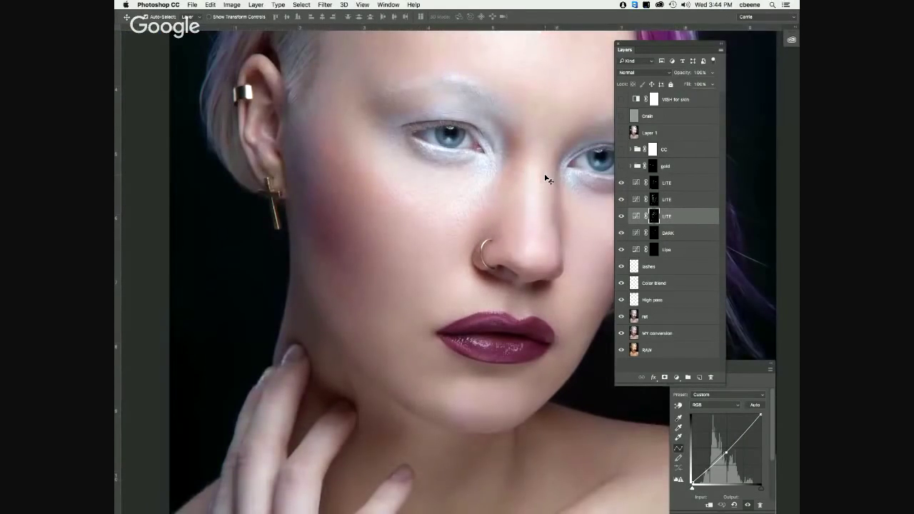
pyautogui.press('super+minus')
pyautogui.hscroll(3, 413, 253)
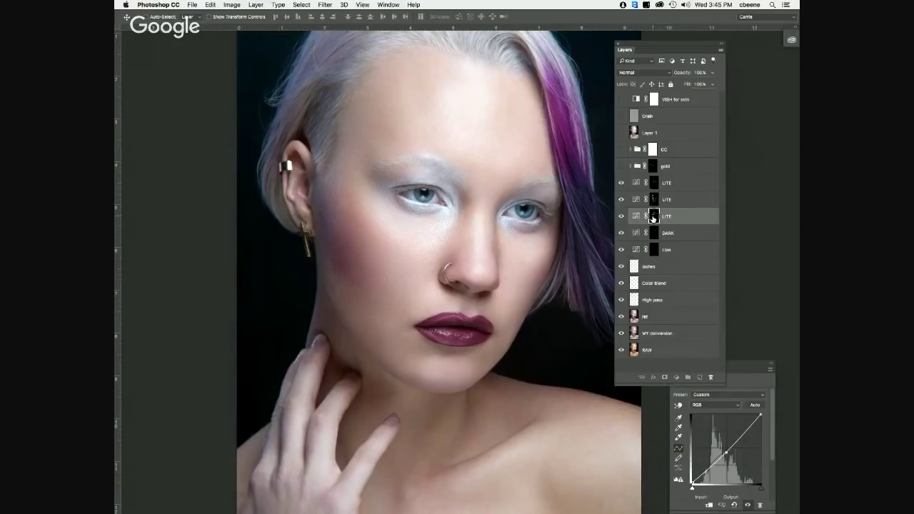
pyautogui.keyDown('alt'); pyautogui.click(654, 219); pyautogui.keyUp('alt')
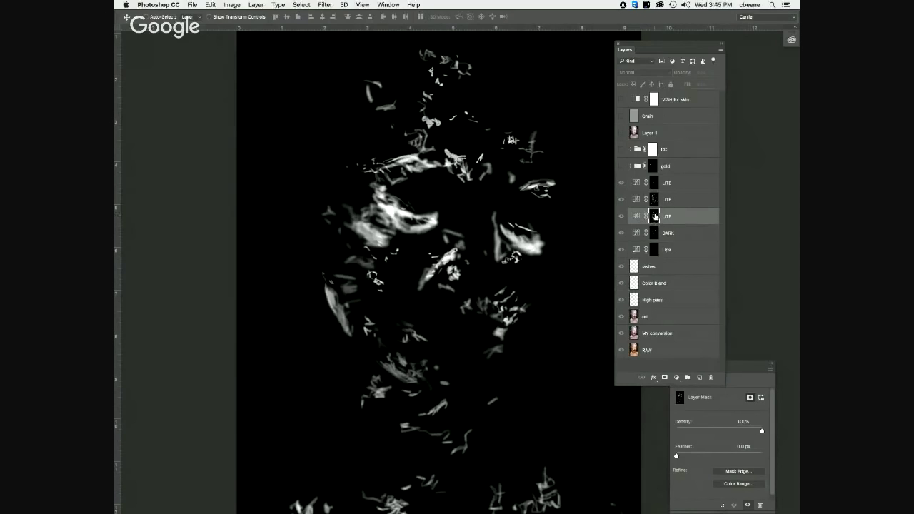
pyautogui.keyDown('alt'); pyautogui.click(656, 200); pyautogui.keyUp('alt')
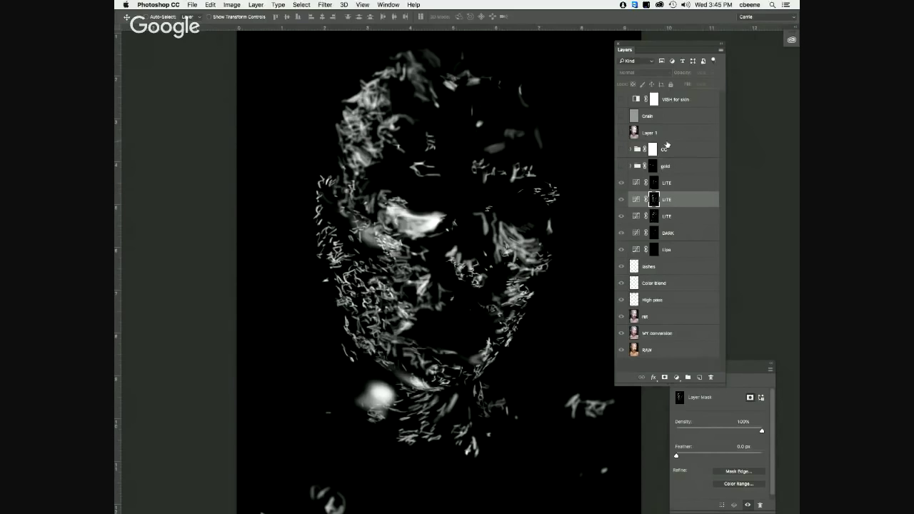
pyautogui.keyDown('alt'); pyautogui.click(655, 183); pyautogui.keyUp('alt')
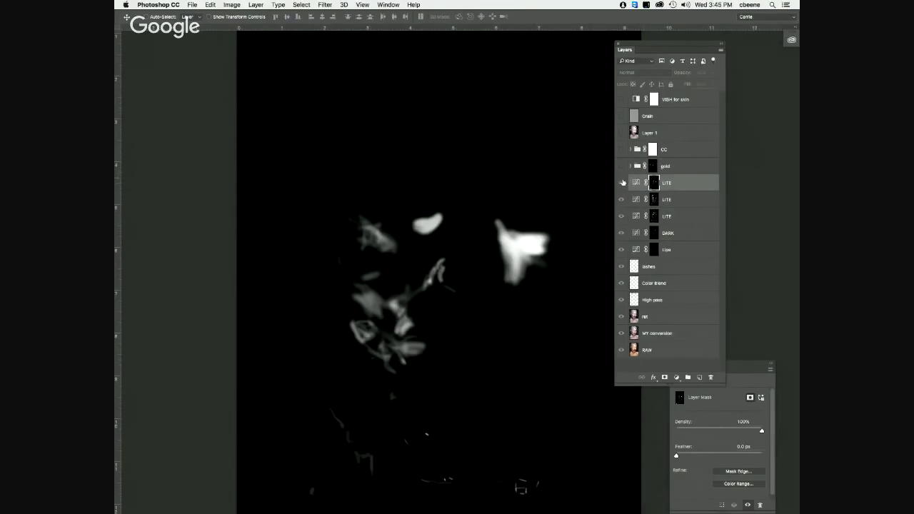
pyautogui.click(622, 184)
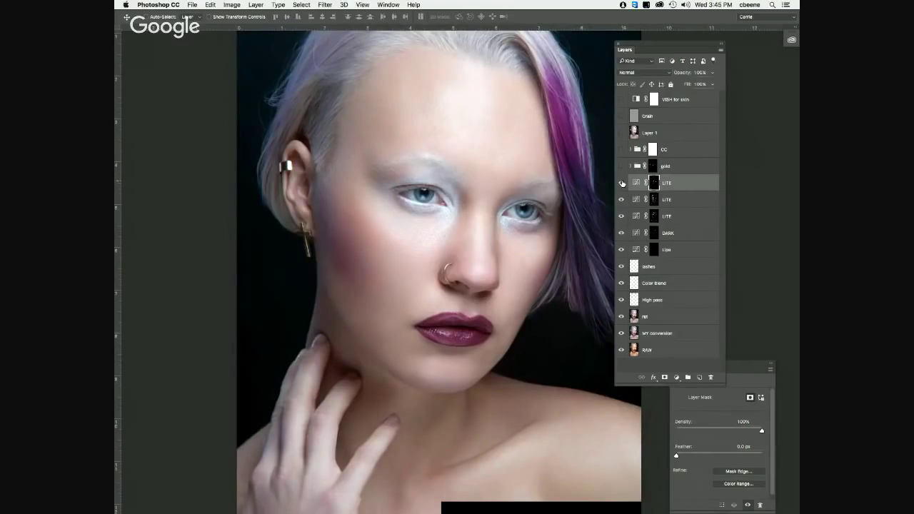
pyautogui.moveTo(621, 184); pyautogui.dragTo(623, 249)
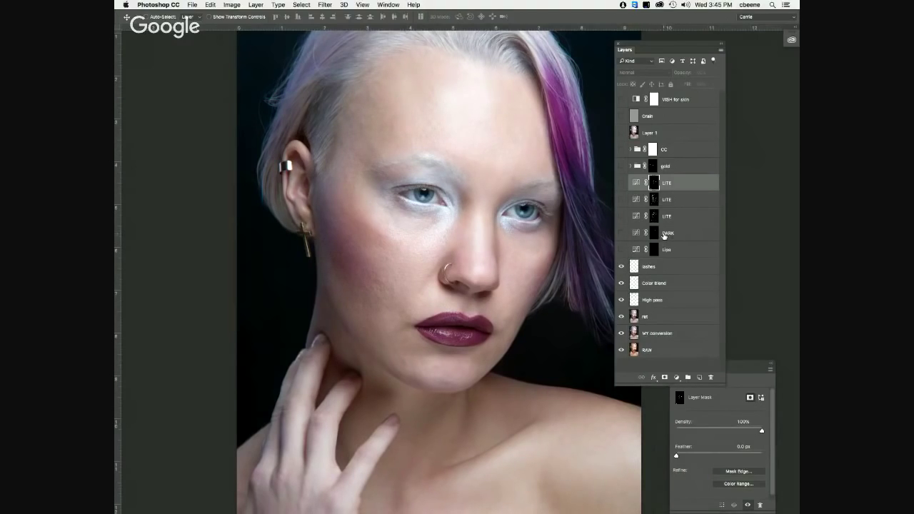
pyautogui.moveTo(622, 250); pyautogui.dragTo(623, 190)
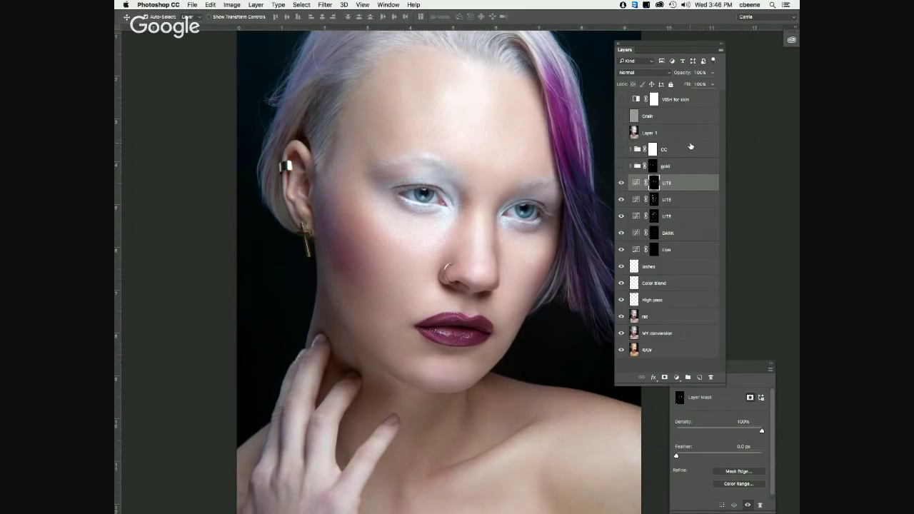
# Step: Inspect the face up close, then show the gold layer to turn the cross earring gold
pyautogui.press('super+equal')
pyautogui.press('super+equal')
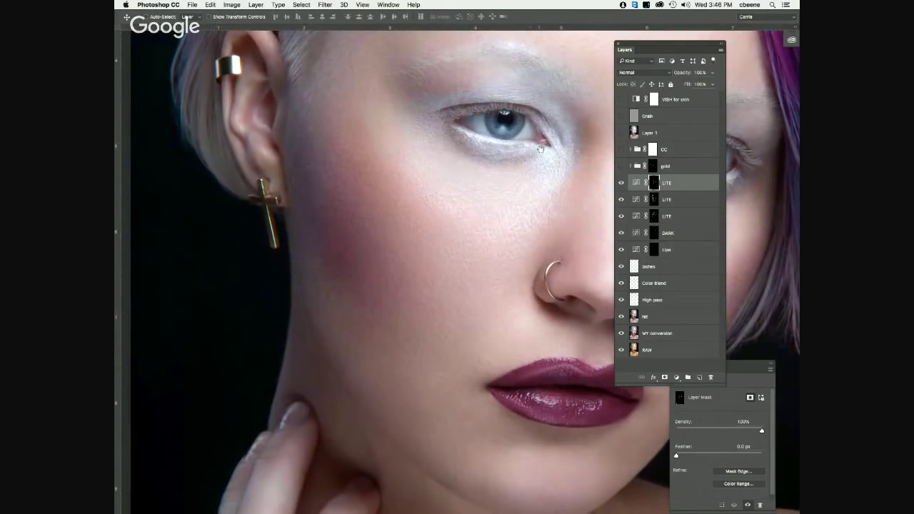
pyautogui.scroll(5, 543, 150)
pyautogui.hscroll(4, 543, 150)
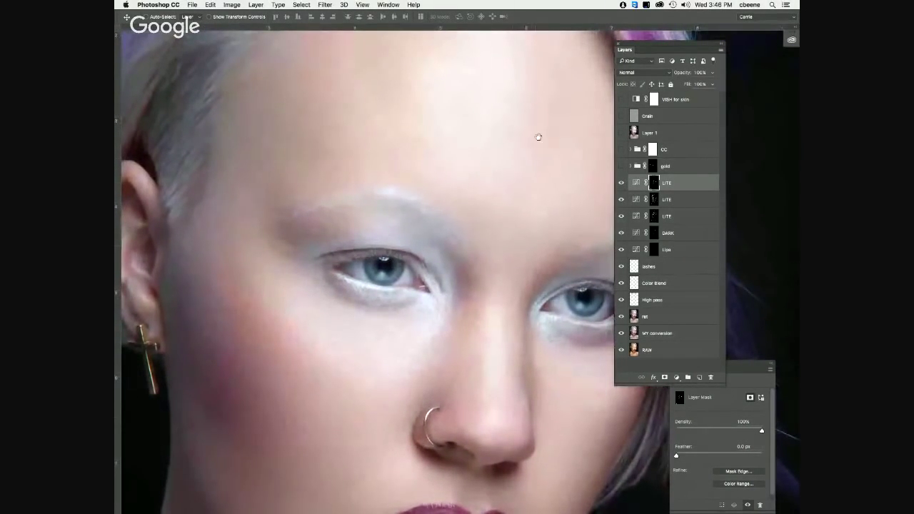
pyautogui.press('super+minus')
pyautogui.press('super+minus')
pyautogui.press('super+minus')
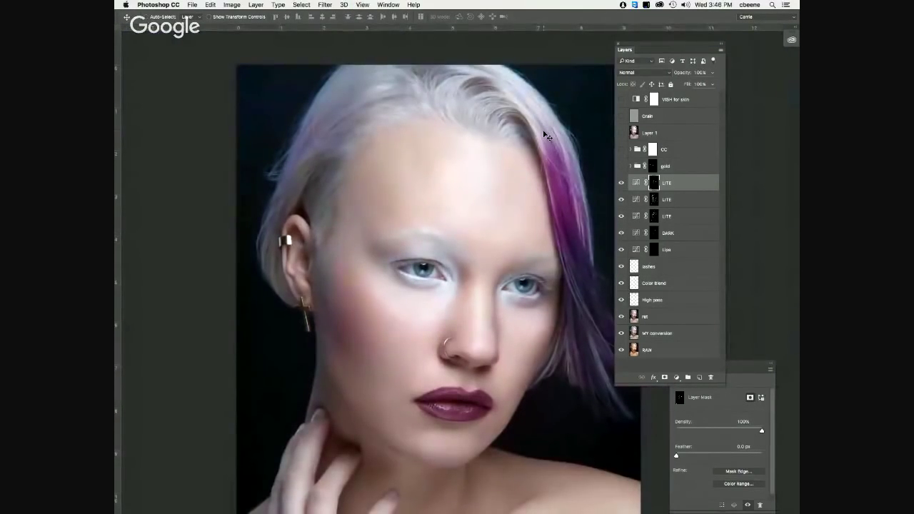
pyautogui.click(621, 166)
pyautogui.click(622, 150)
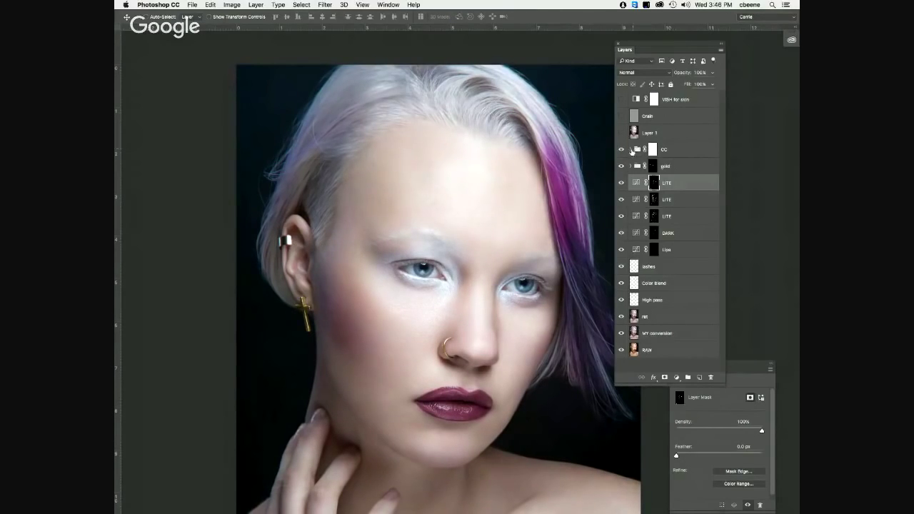
pyautogui.click(632, 150)
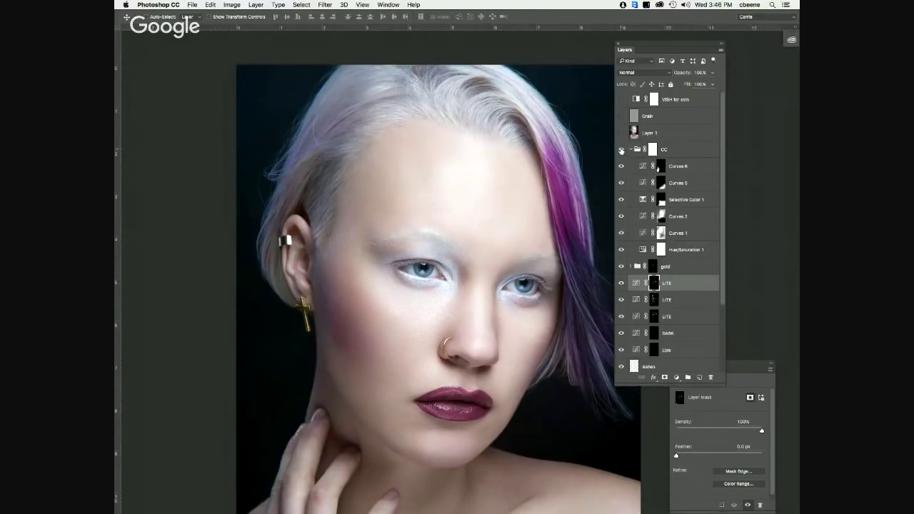
pyautogui.click(622, 150)
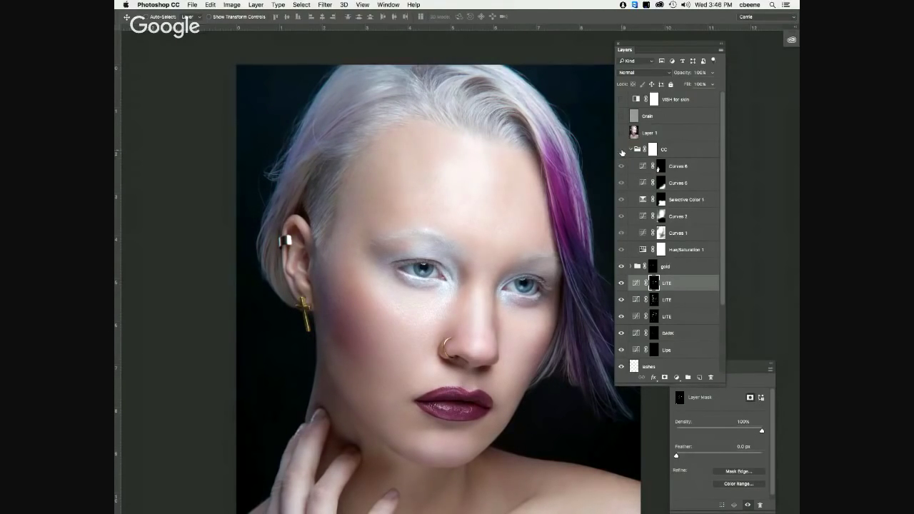
pyautogui.click(621, 150)
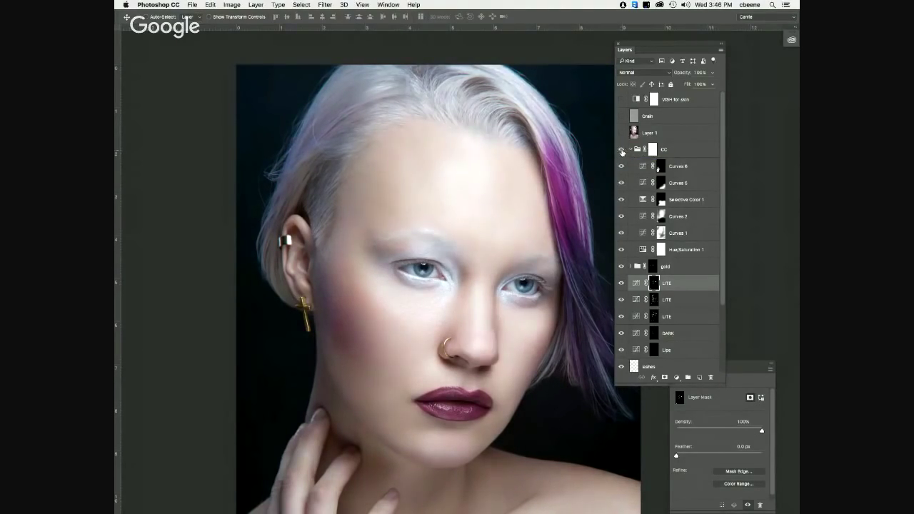
pyautogui.press('super+0')
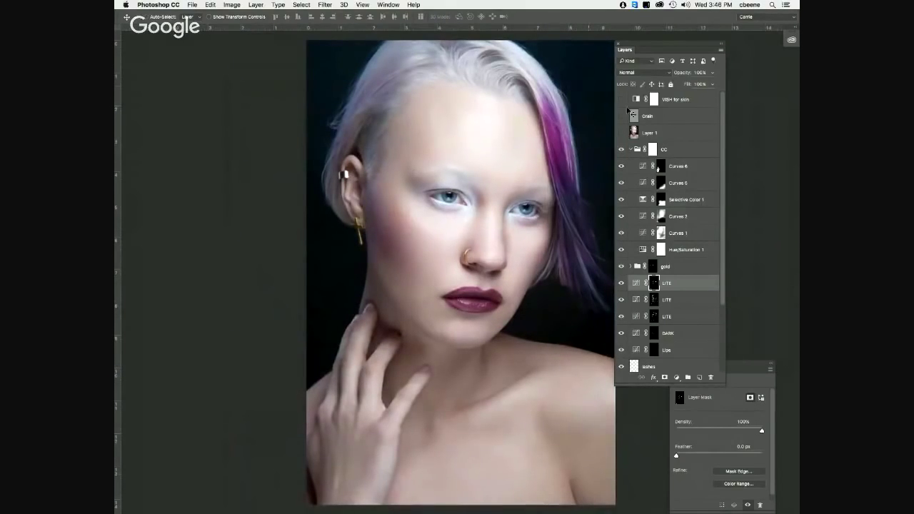
pyautogui.click(621, 152)
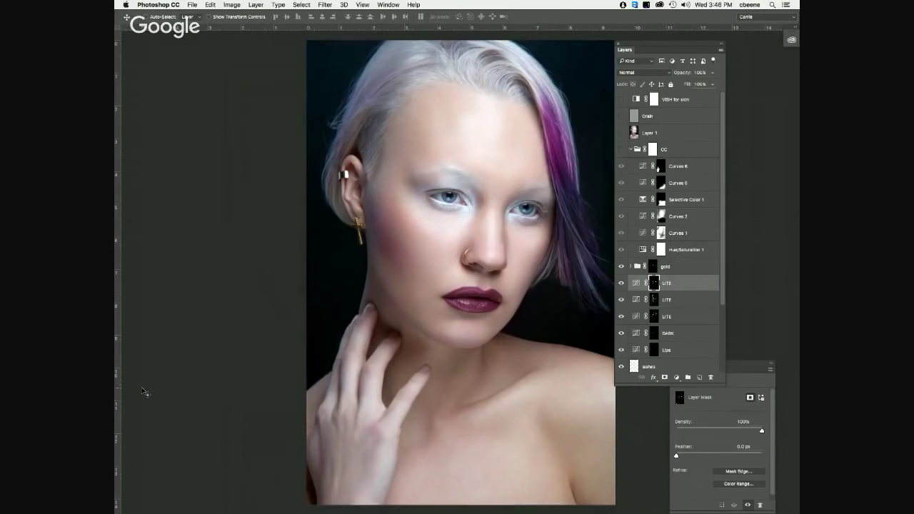
pyautogui.click(620, 149)
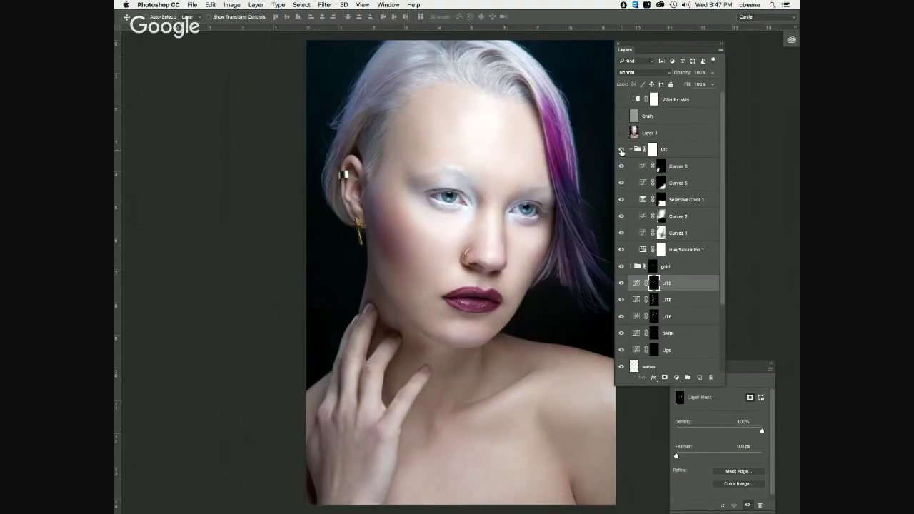
pyautogui.click(621, 150)
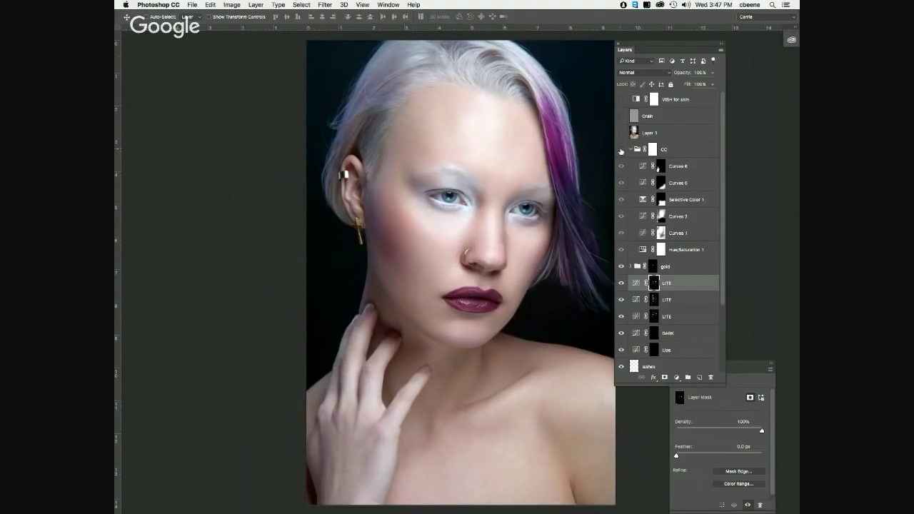
pyautogui.click(621, 150)
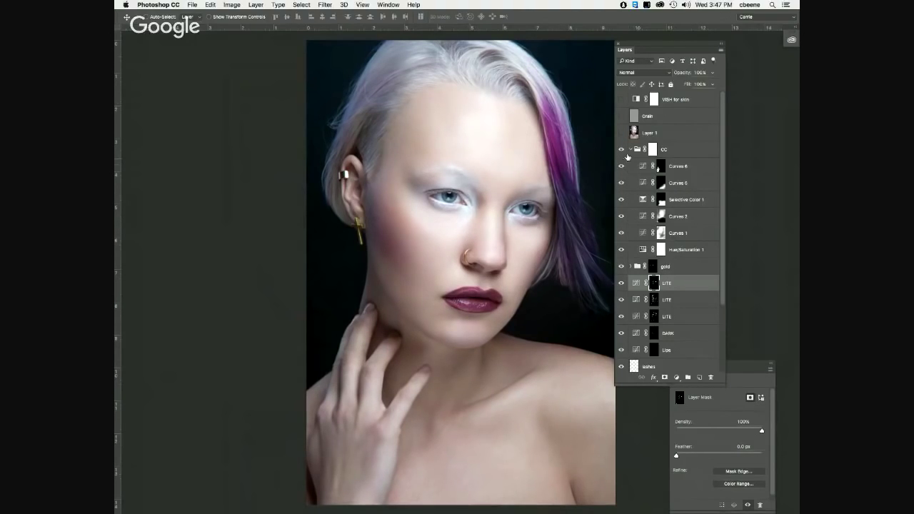
# Step: Show the Grain layer and select it to view its Soft Light, 60% opacity settings
pyautogui.click(621, 116)
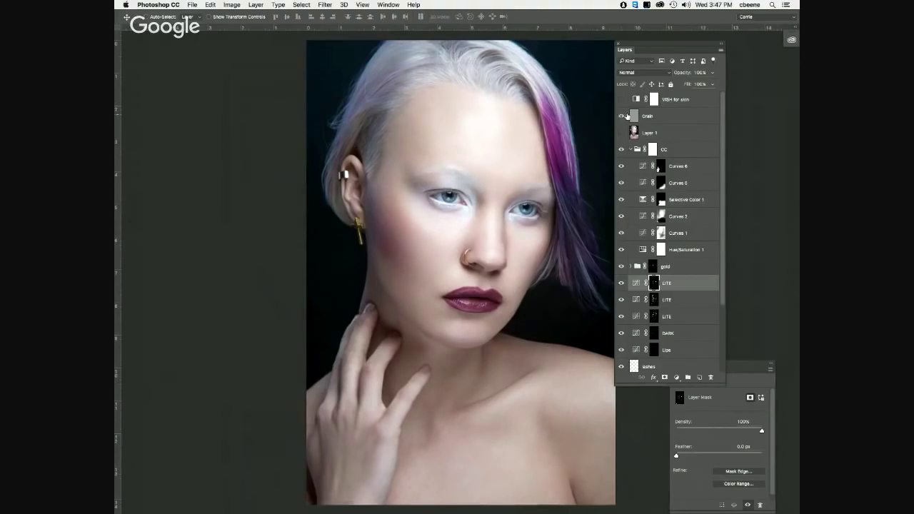
pyautogui.click(673, 115)
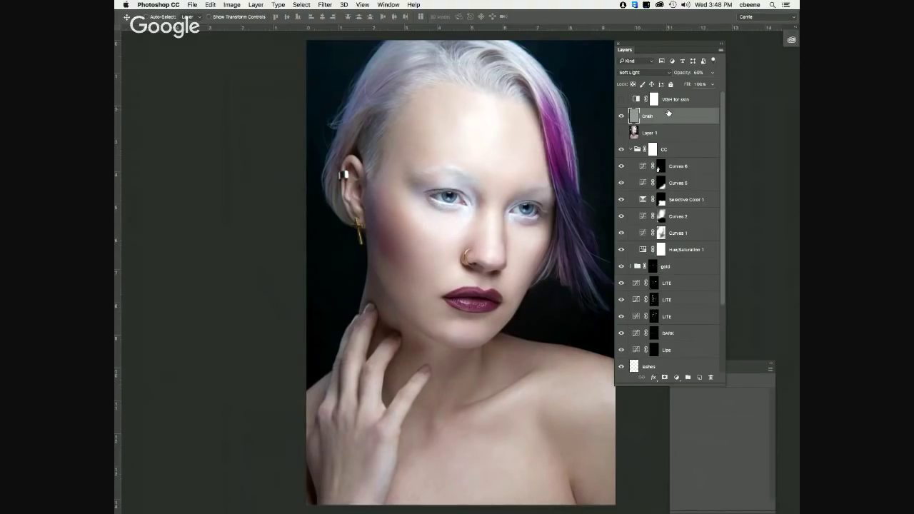
# Step: Show and select the VISH for skin Black & White layer, toggling it to compare with colour
pyautogui.click(621, 100)
pyautogui.click(682, 103)
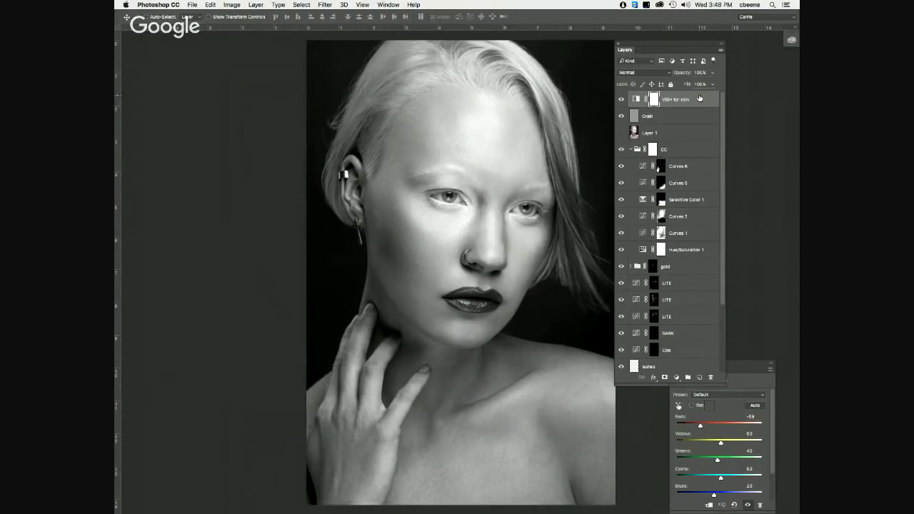
pyautogui.click(620, 100)
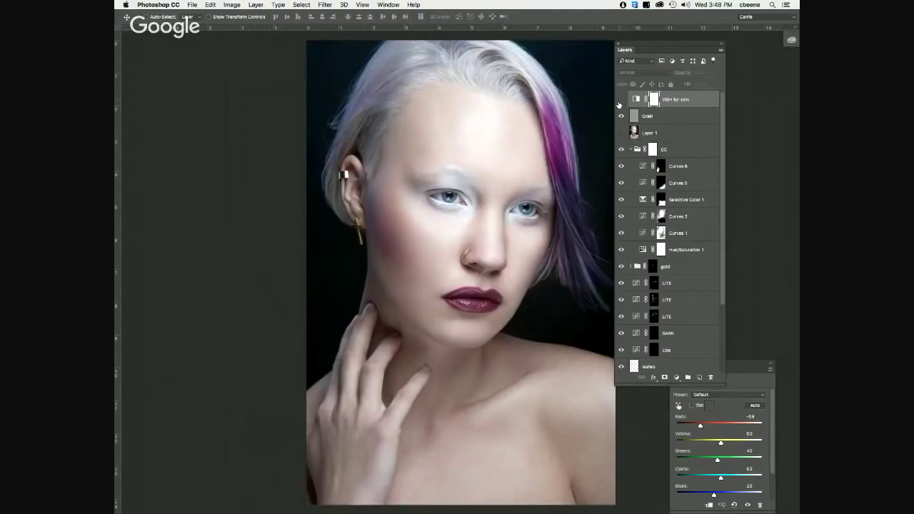
pyautogui.click(621, 100)
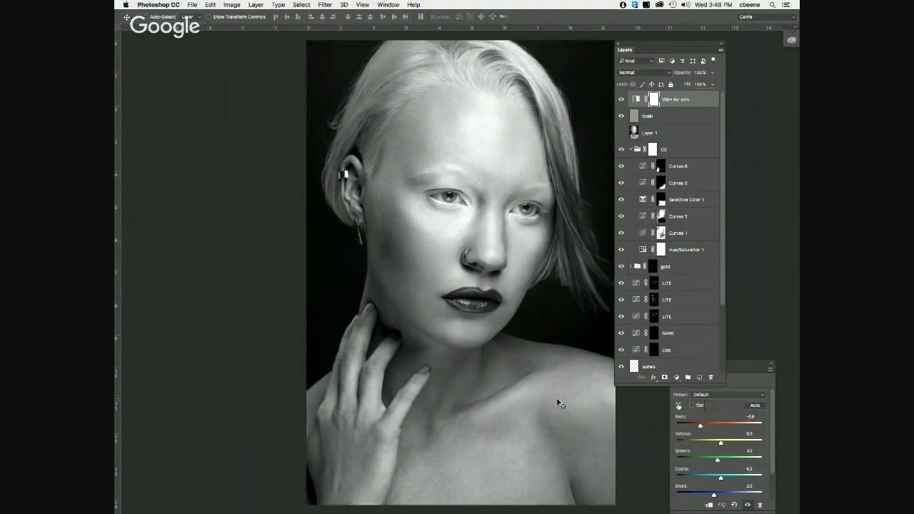
pyautogui.click(620, 101)
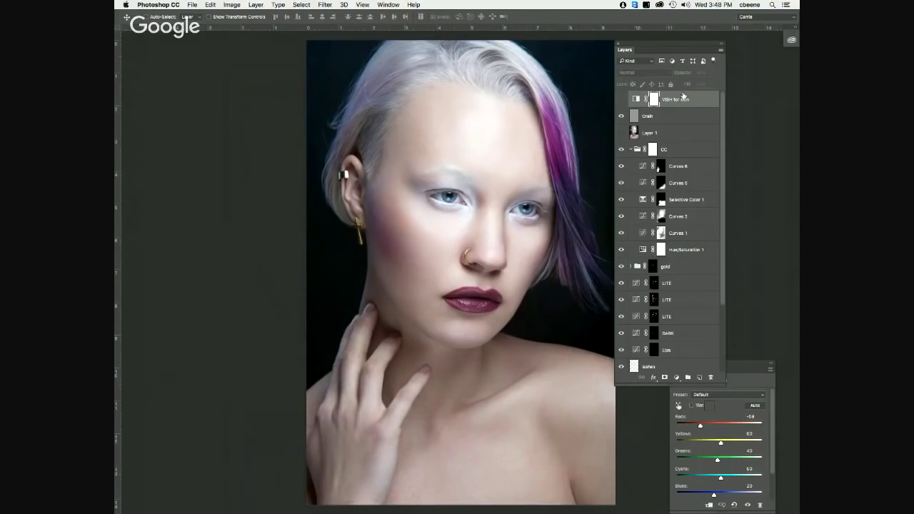
# Step: Turn the skin check back on and dock its Black & White properties beside the Layers panel
pyautogui.moveTo(664, 47); pyautogui.dragTo(640, 45)
pyautogui.click(598, 99)
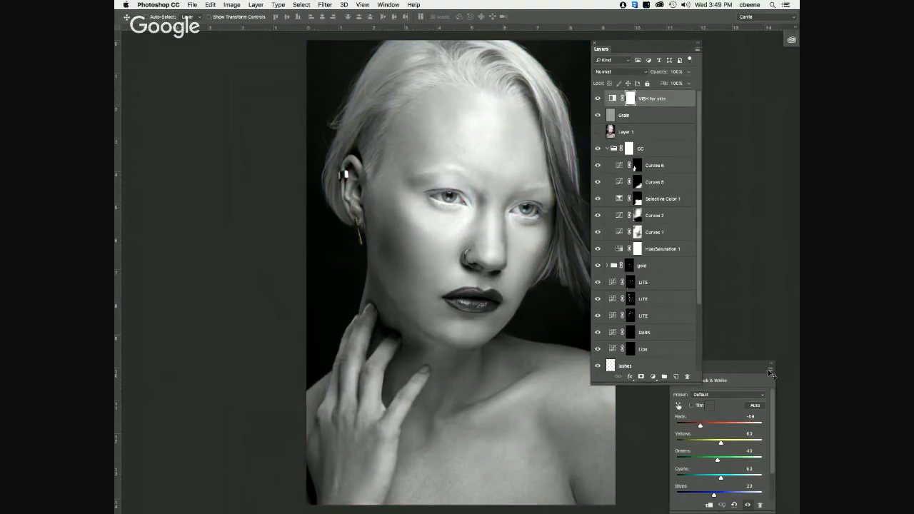
pyautogui.moveTo(746, 370); pyautogui.dragTo(761, 166)
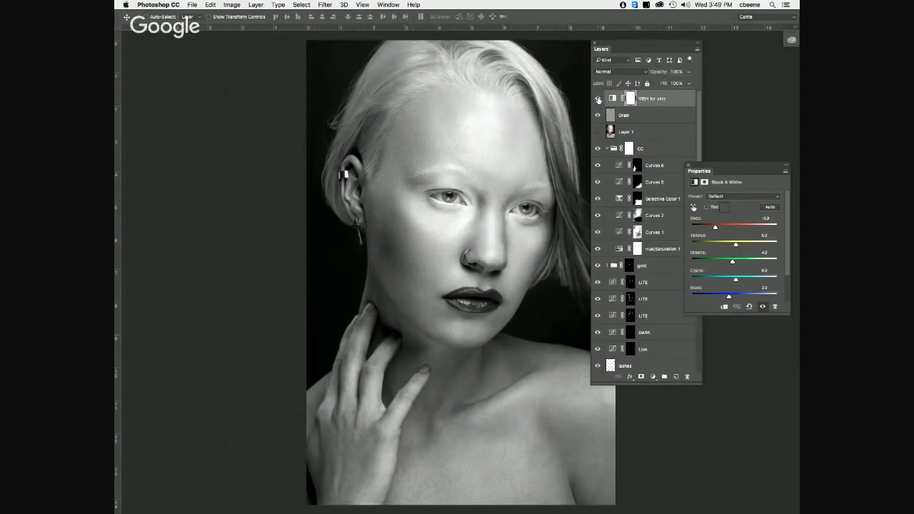
# Step: Hide VISH for skin and add a trial Curves layer above Grain, lifting the RGB midtones
pyautogui.click(599, 99)
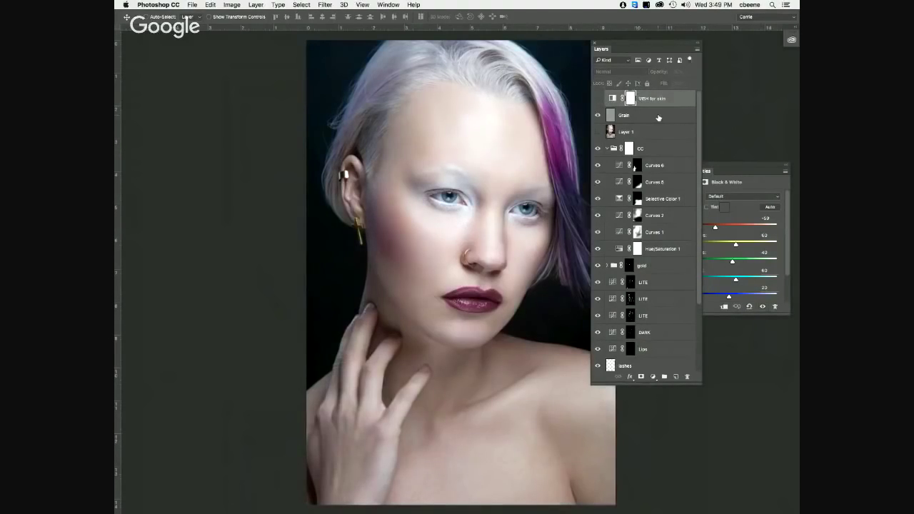
pyautogui.click(658, 117)
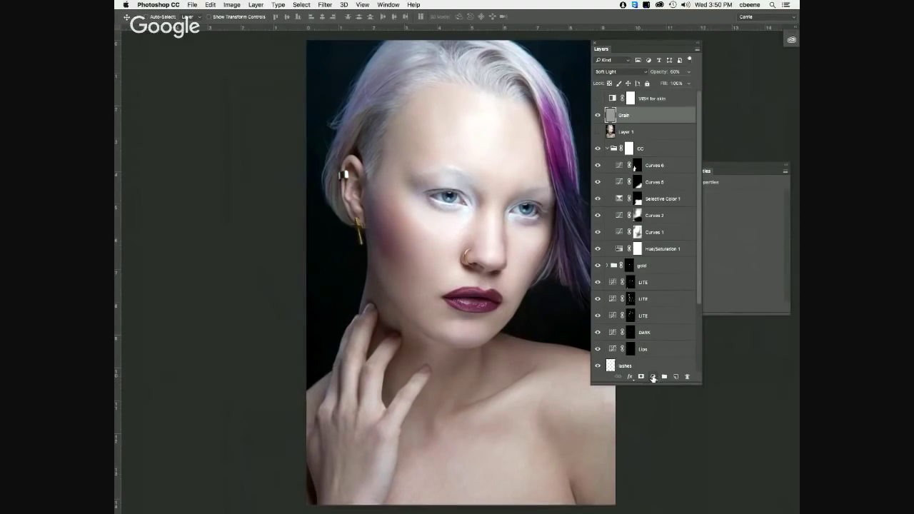
pyautogui.click(653, 376)
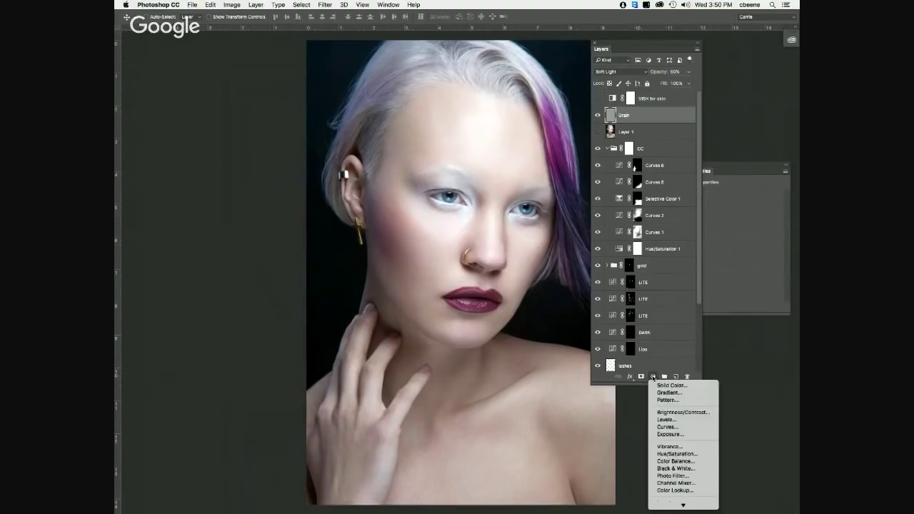
pyautogui.click(666, 427)
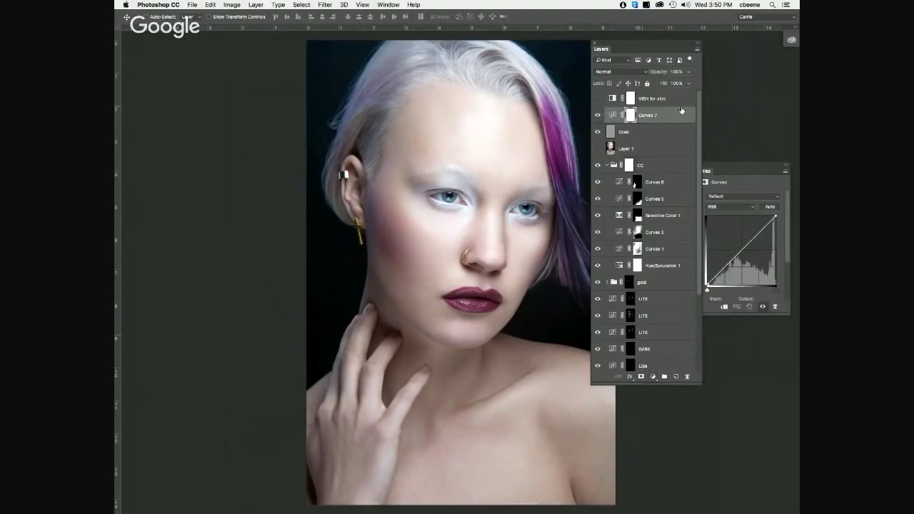
pyautogui.moveTo(741, 251); pyautogui.dragTo(738, 246)
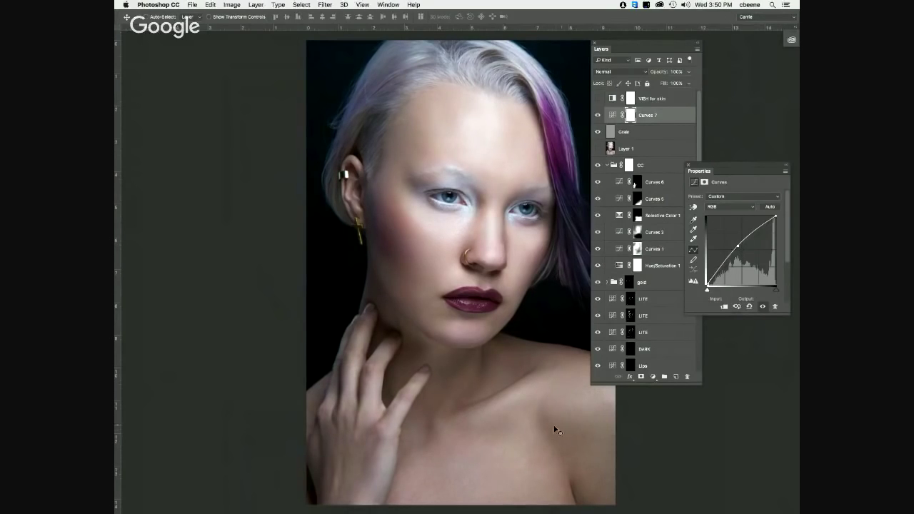
# Step: Hide, reset and delete the Curves 7 adjustment layer
pyautogui.click(598, 115)
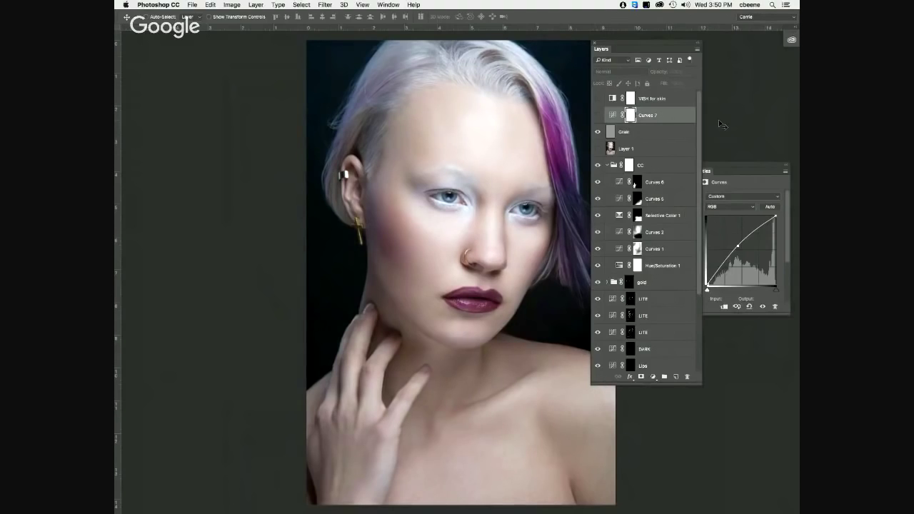
pyautogui.hotkey('ctrl', 'z')
pyautogui.press('Delete')
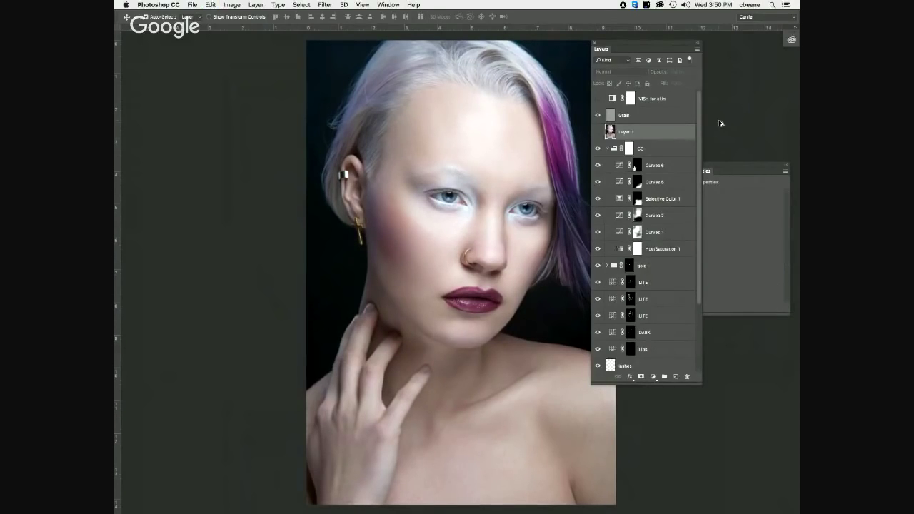